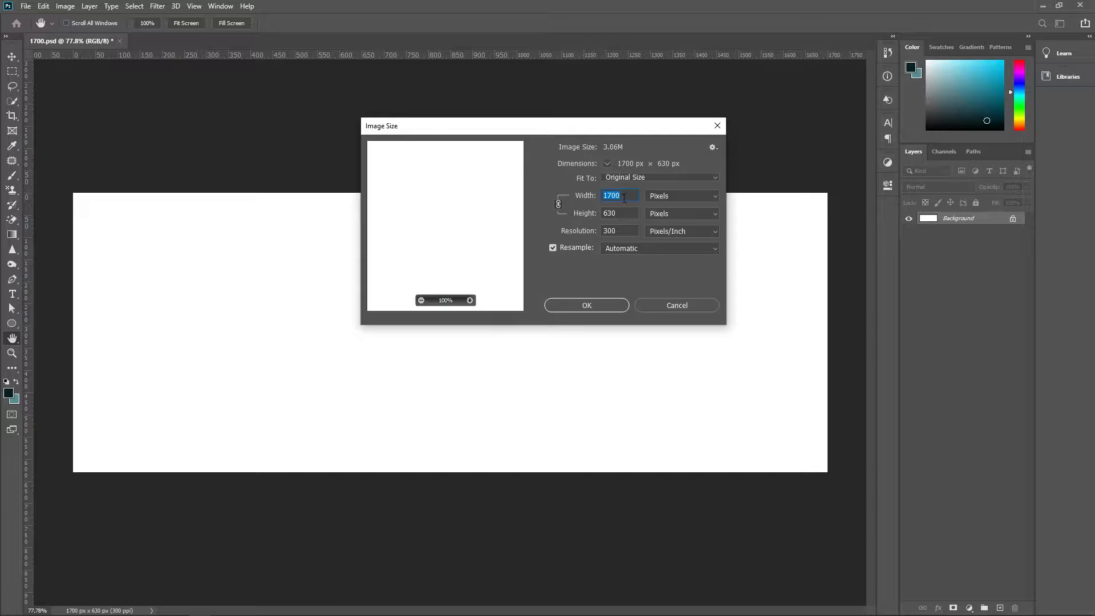
Step: Check and confirm the banner's image size of 1700 × 630 pixels at 300 pixels/inch
left_click(616, 213)
left_click(611, 231)
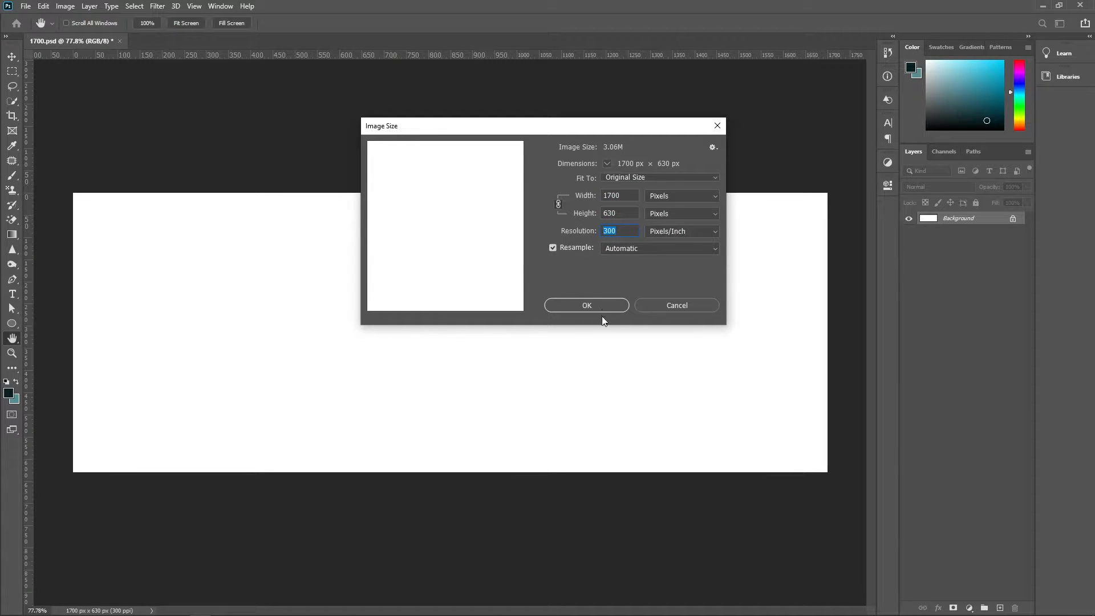
left_click(587, 306)
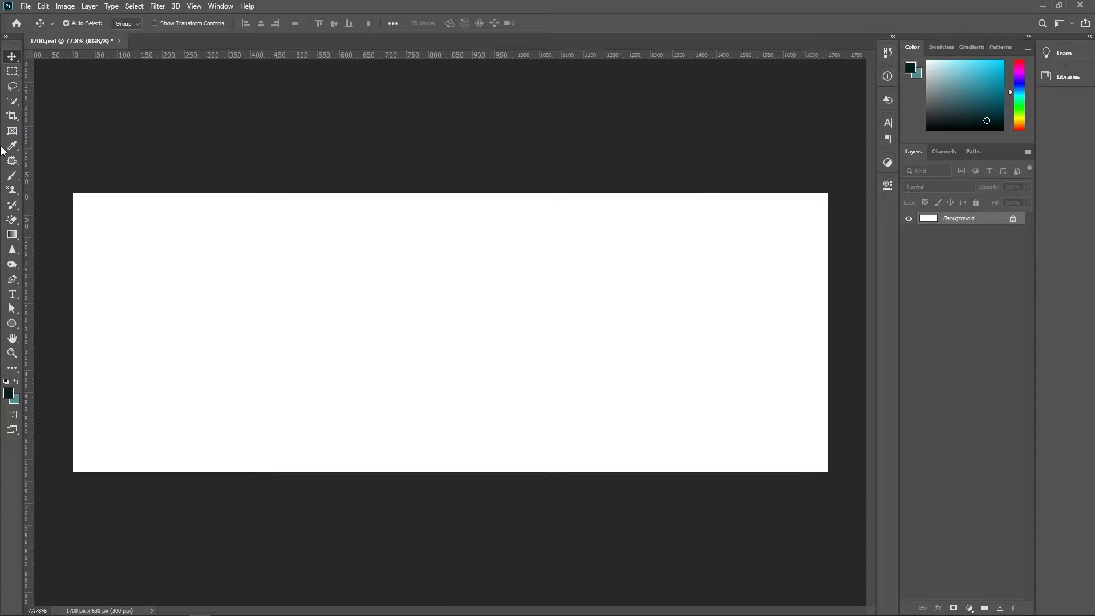
left_click(980, 295)
scroll(375, 303, "down", 3)
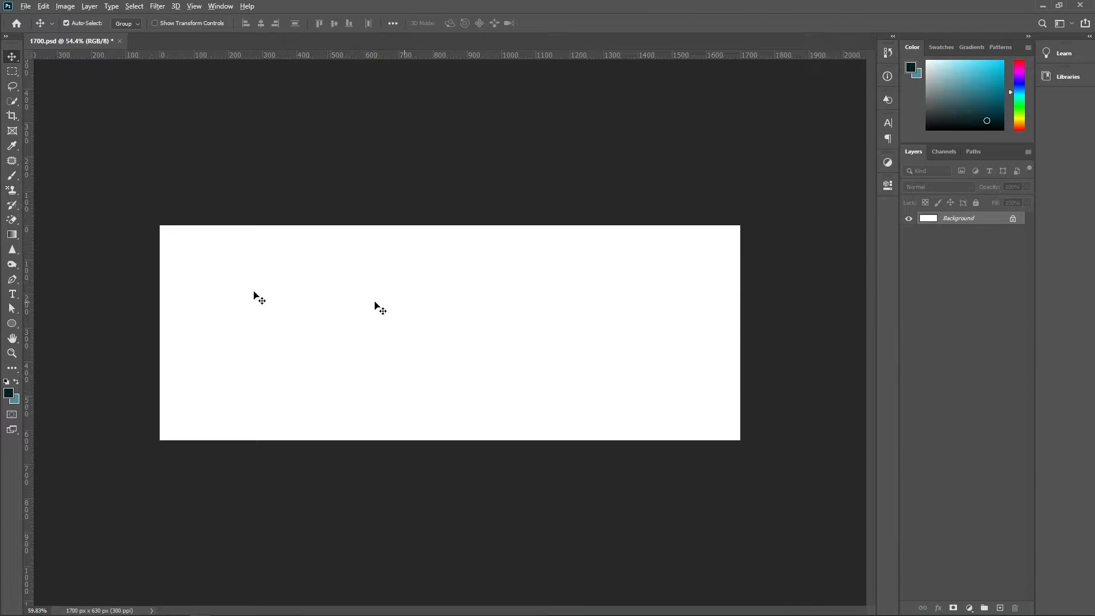
Step: Open the game controller image 1.png from the project 36 folder on New Volume (G:)
left_click(26, 6)
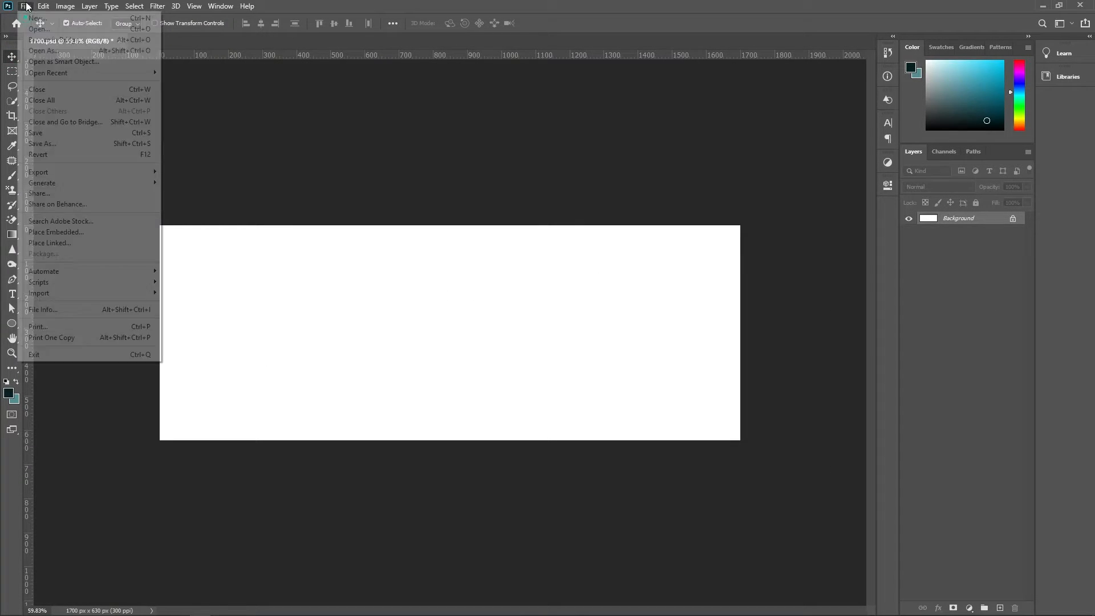
left_click(50, 29)
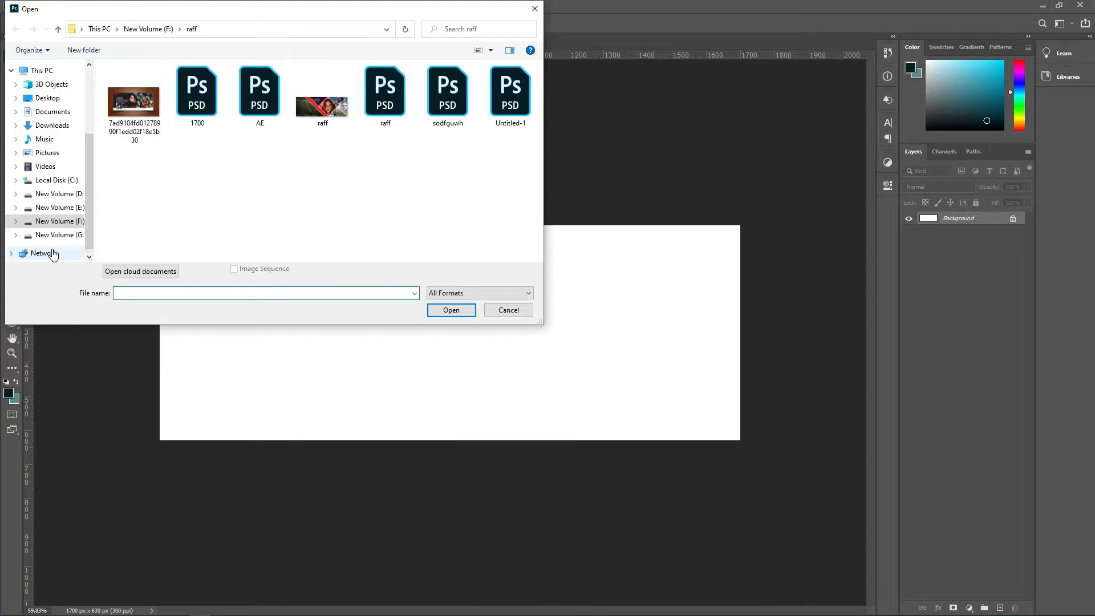
left_click(57, 234)
double_click(385, 97)
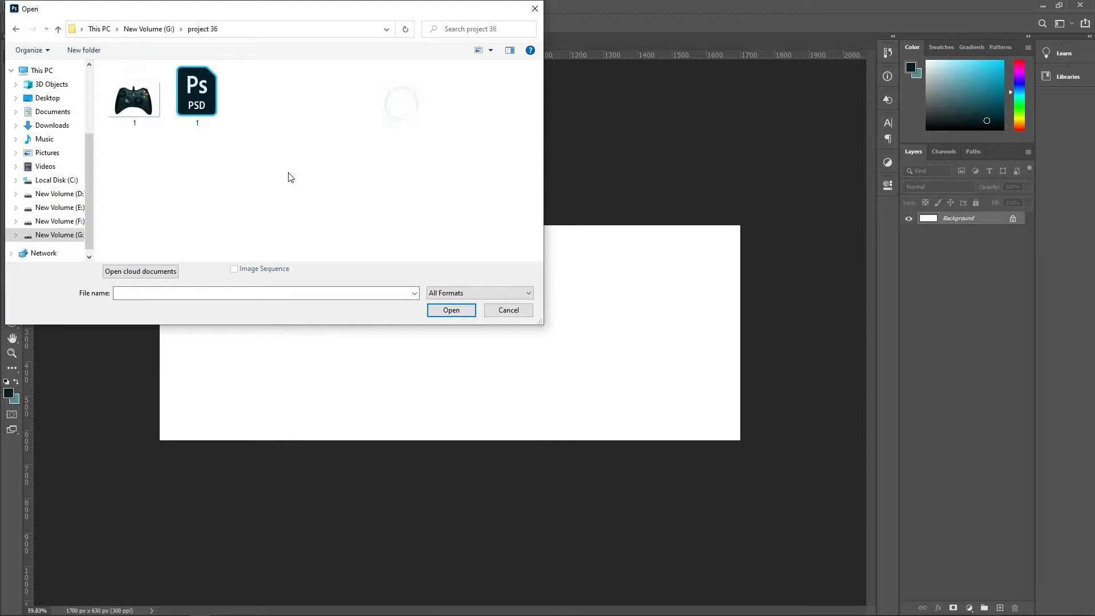
left_click(137, 106)
double_click(137, 106)
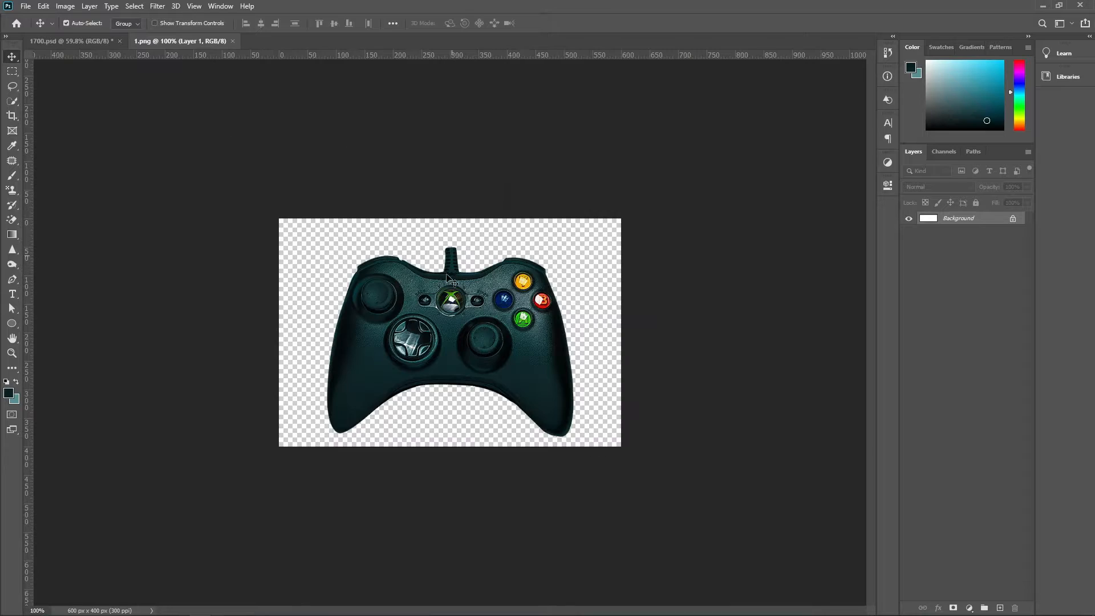
Step: Copy the controller into 1700.psd and scale it proportionally to about 135%
left_click_drag(442, 324, 497, 329)
key("ctrl+t")
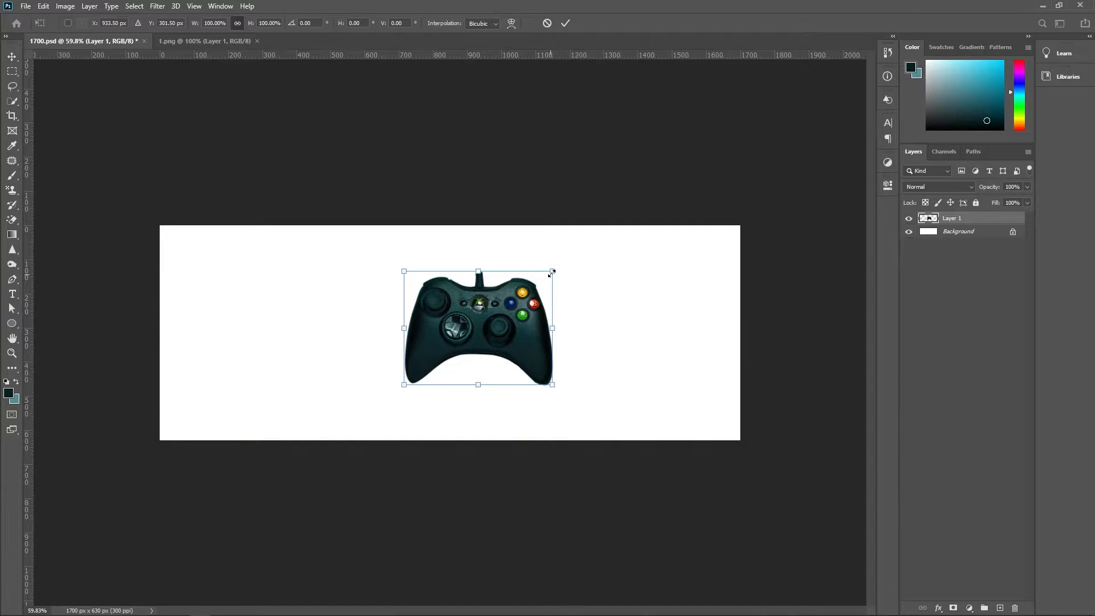
left_click_drag(553, 271, 577, 307)
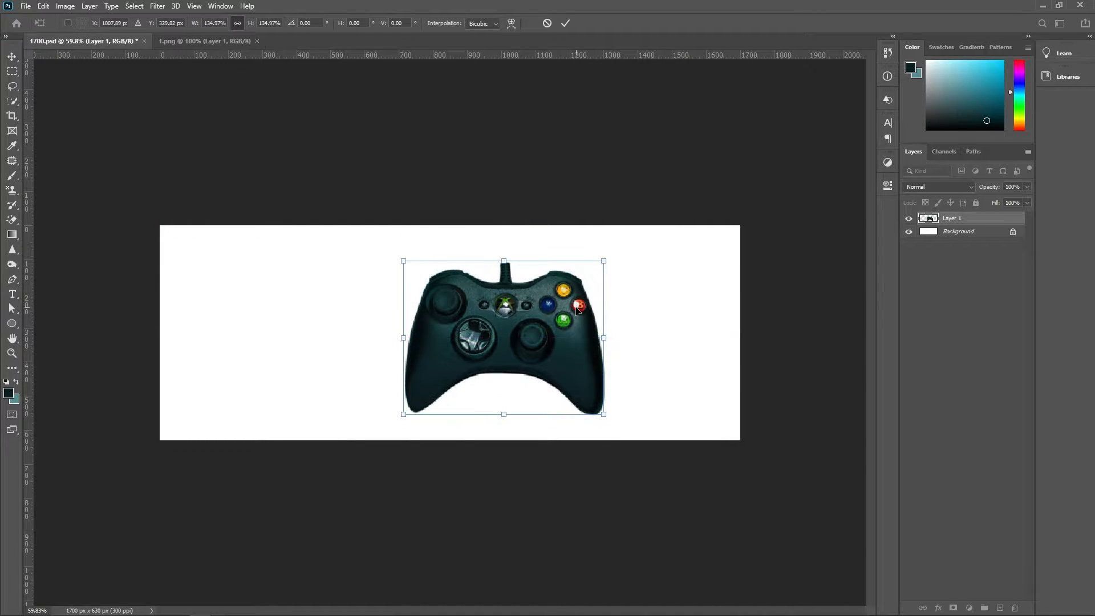
key("Return")
Step: Rotate the controller clockwise by about 17°, move it slightly up and enlarge it a little
key("ctrl+t")
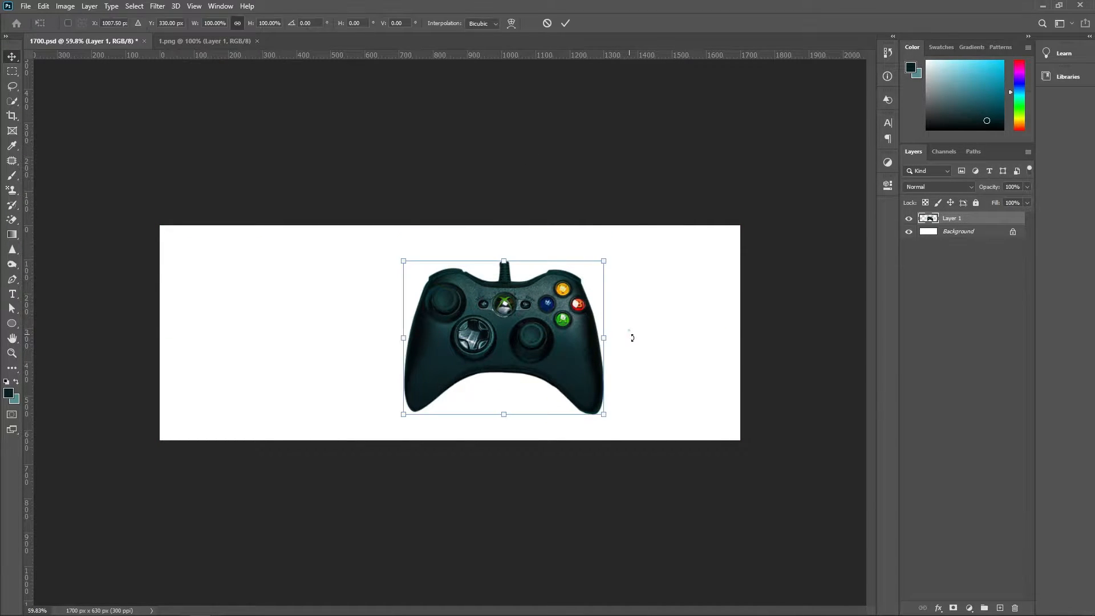
left_click_drag(630, 337, 625, 369)
left_click_drag(567, 349, 574, 339)
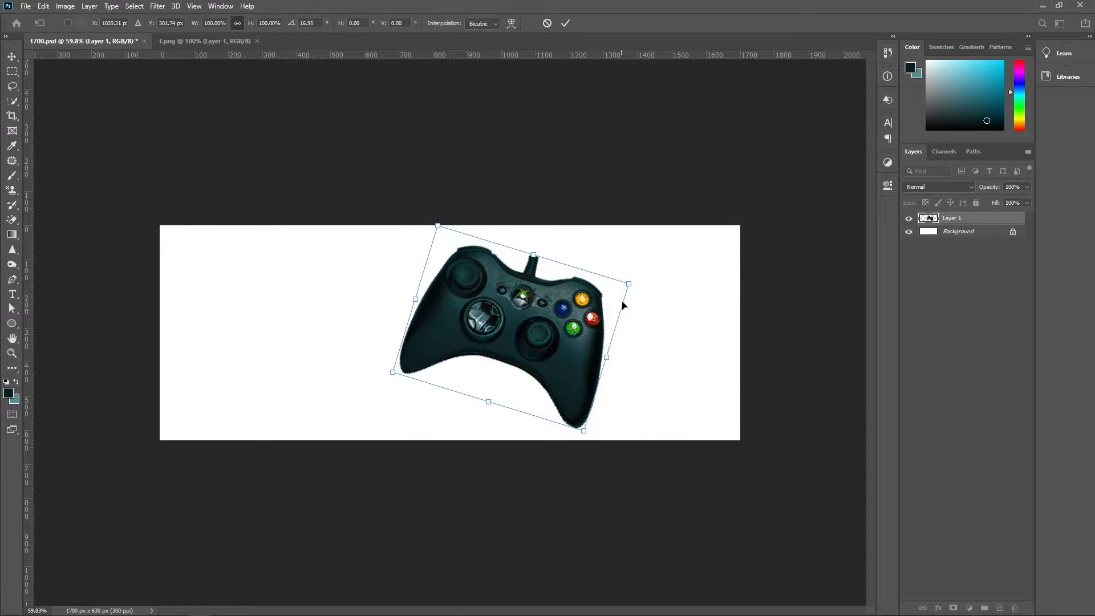
left_click_drag(630, 282, 631, 279)
key("Return")
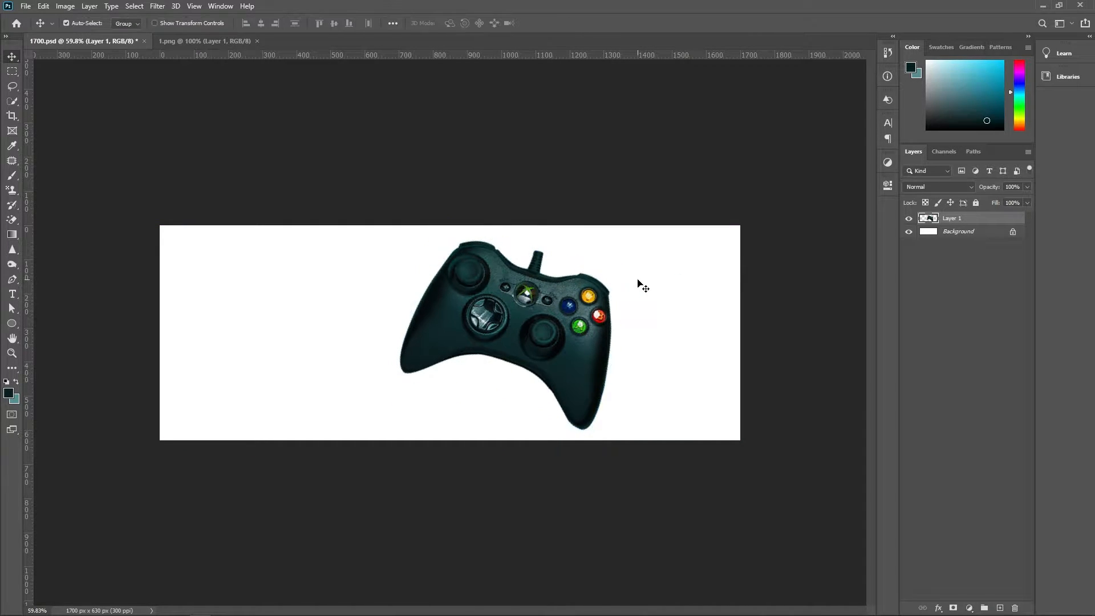
Step: Add a Solid Color fill layer with color 081f24 directly above the Background layer
left_click(950, 231)
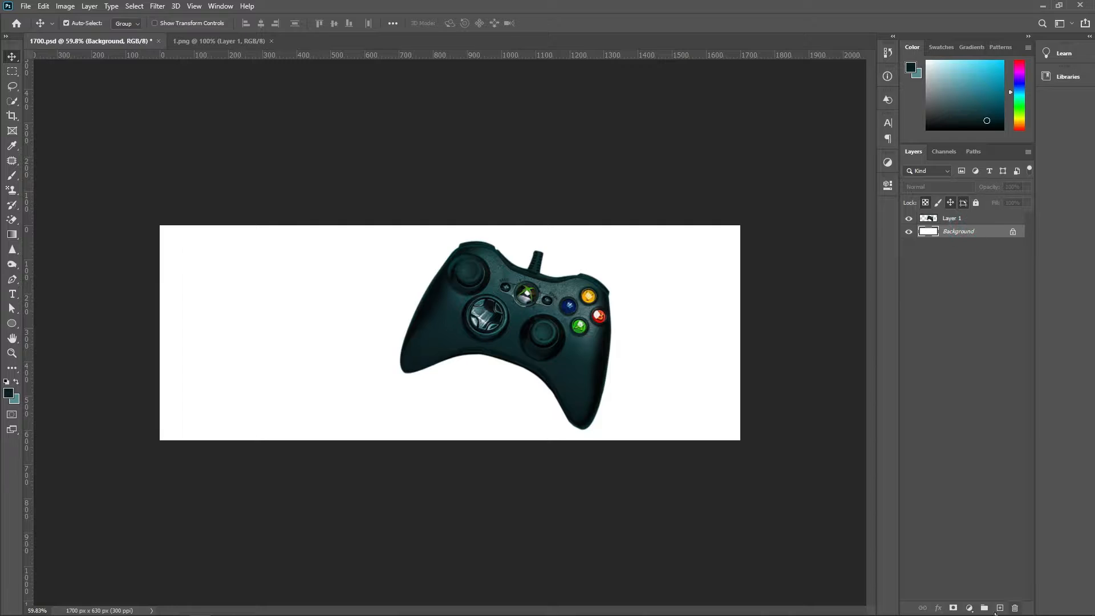
left_click(969, 608)
left_click(986, 409)
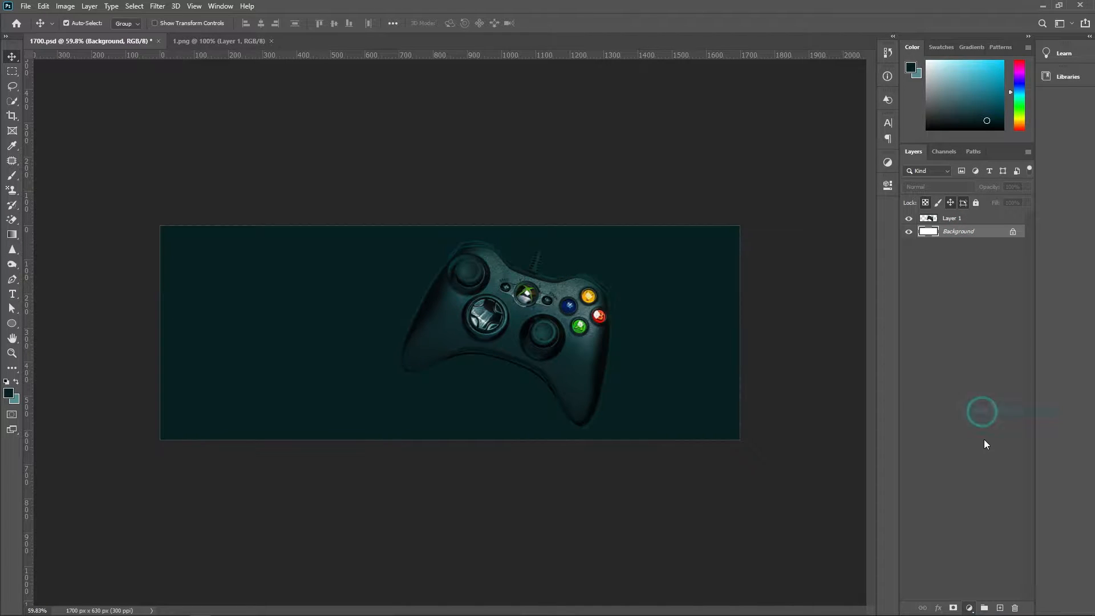
left_click(13, 388)
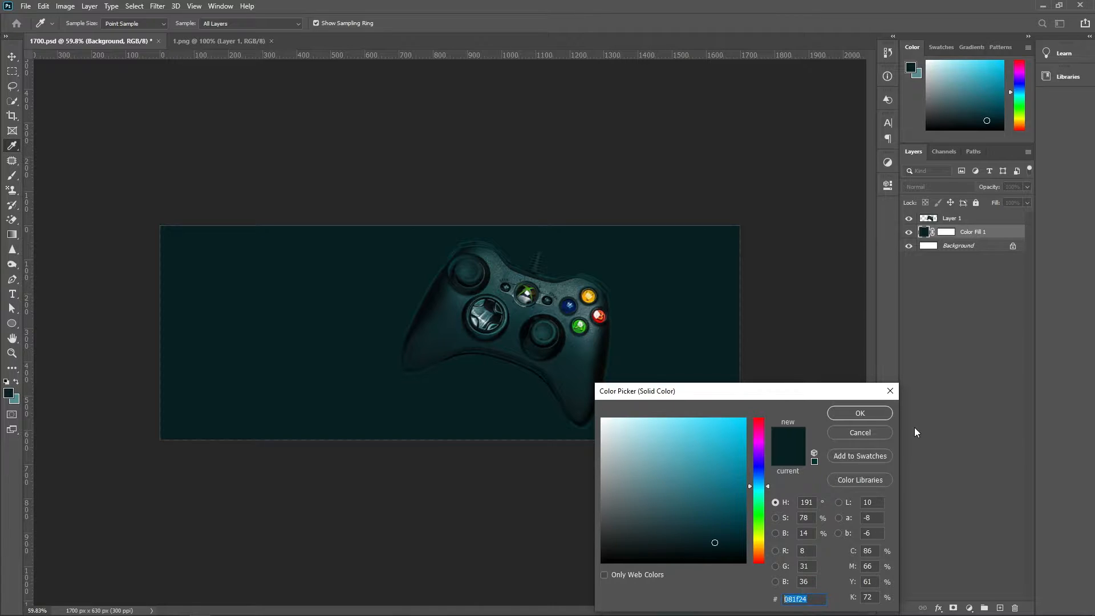
left_click(857, 414)
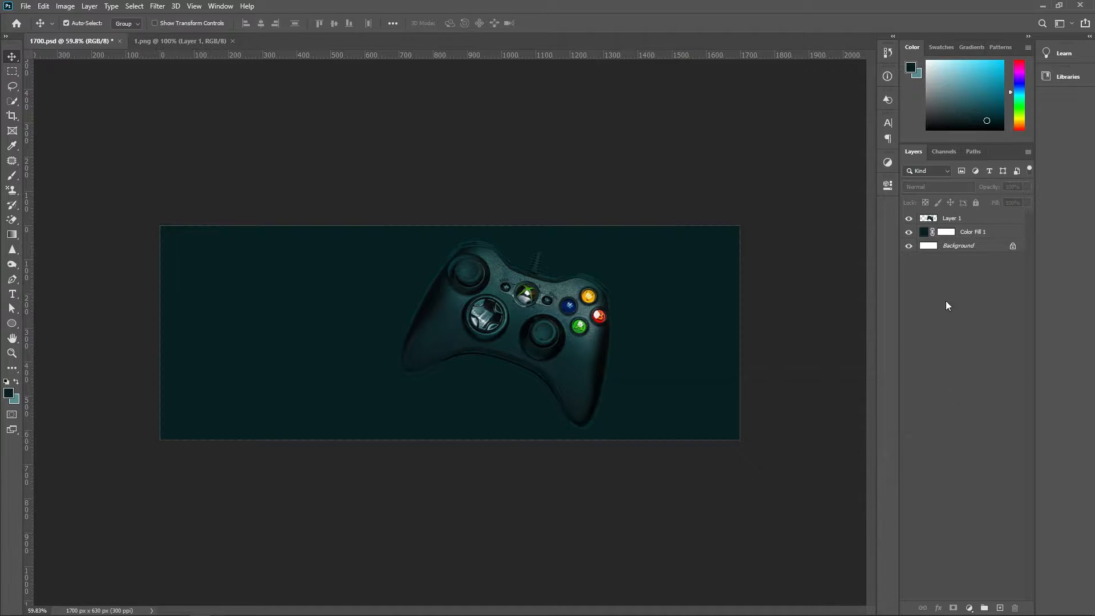
Step: Start the Camera Raw Filter on the color fill, converted to a smart object, with Texture and Clarity at +100
left_click(958, 234)
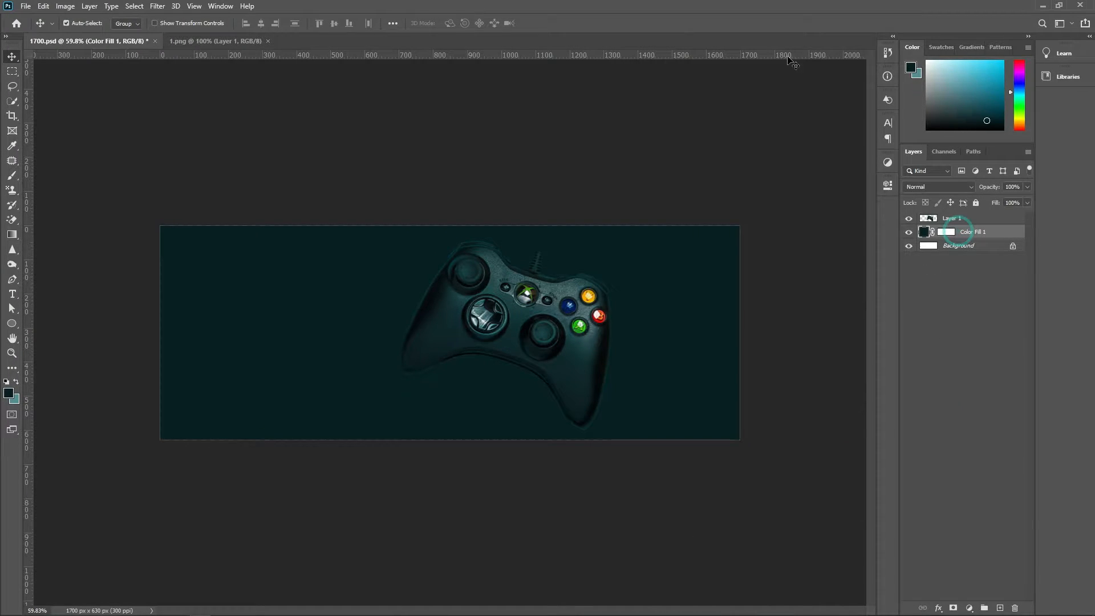
left_click(156, 5)
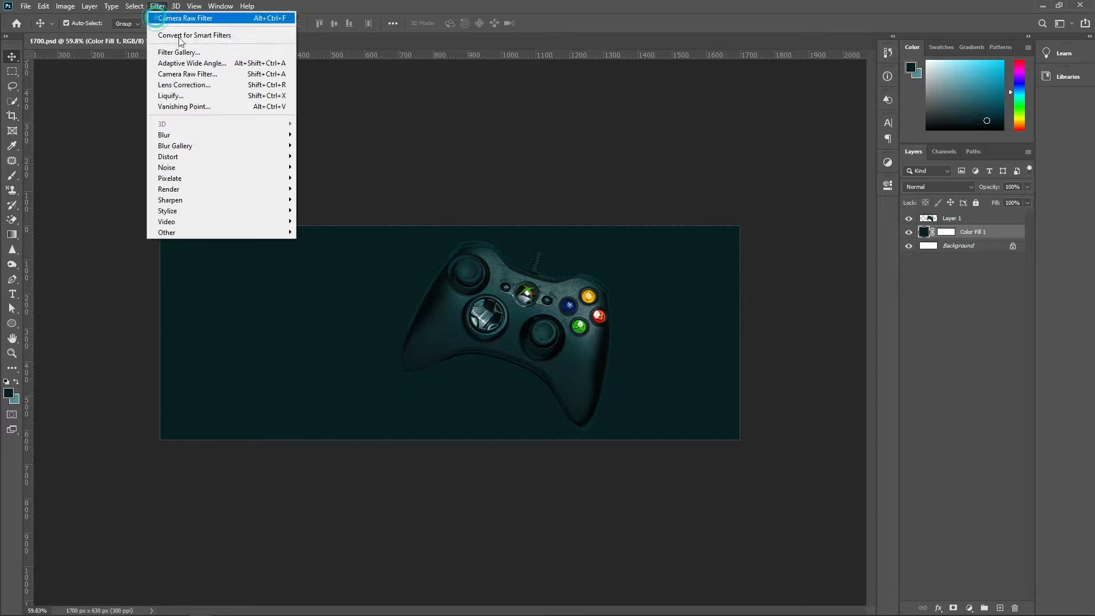
left_click(191, 74)
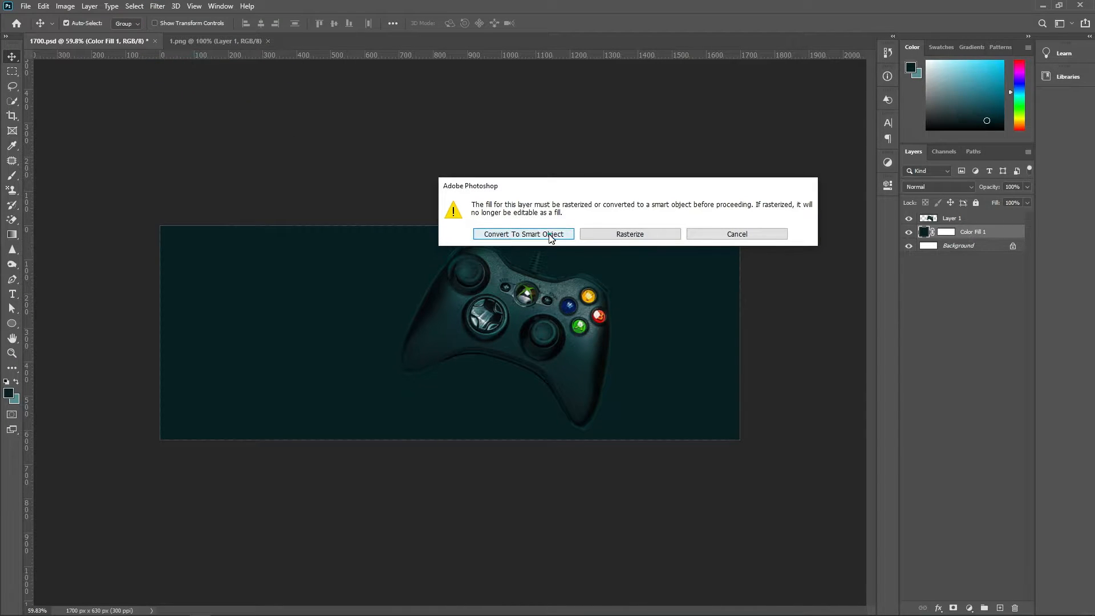
left_click(548, 234)
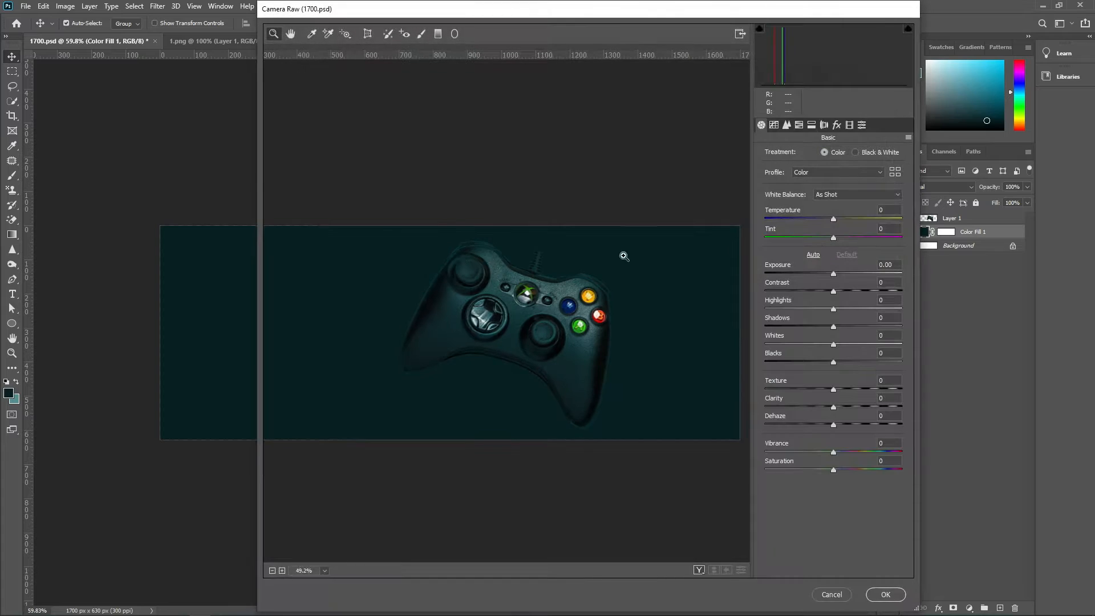
left_click_drag(804, 379, 970, 379)
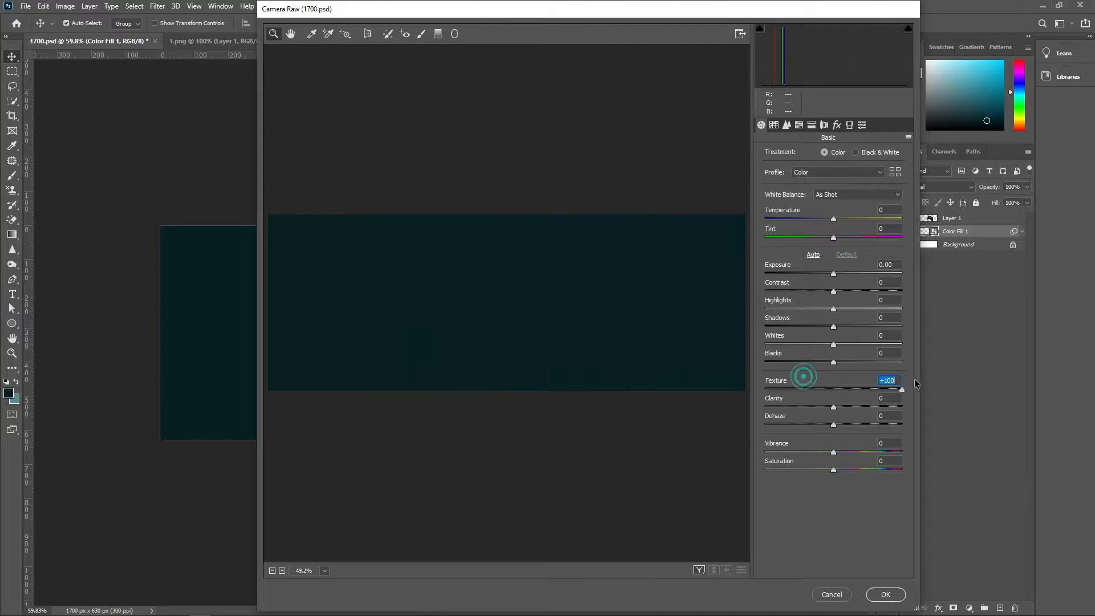
left_click_drag(805, 404, 972, 405)
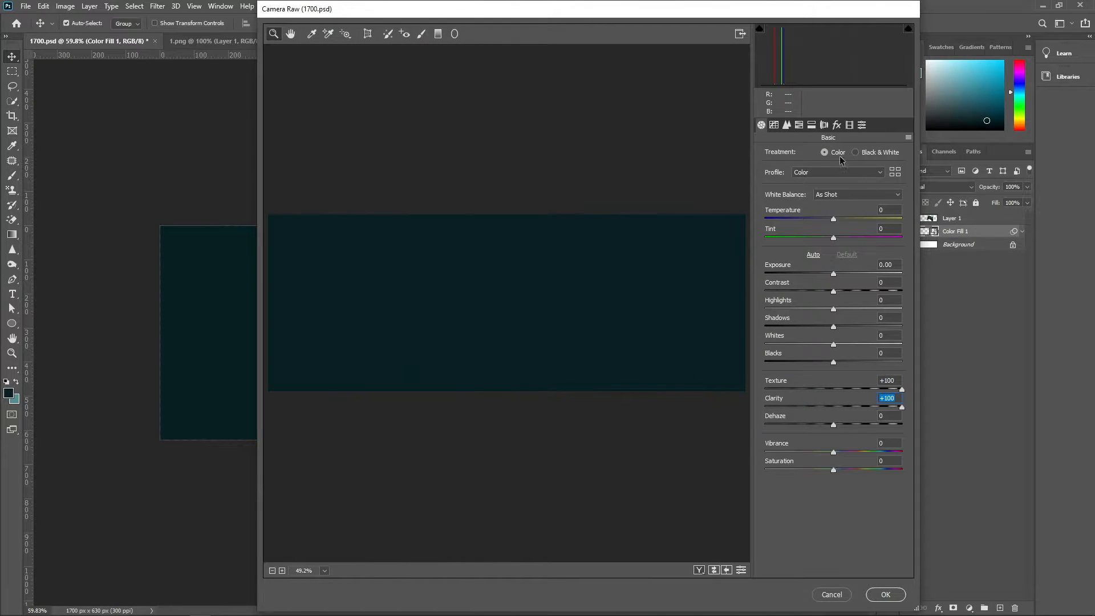
Step: Set grain amount 41, size 0 and roughness 68 with post-crop vignetting amount -2, and apply the Camera Raw Filter
left_click(837, 125)
left_click_drag(790, 164, 709, 189)
left_click_drag(801, 202, 827, 209)
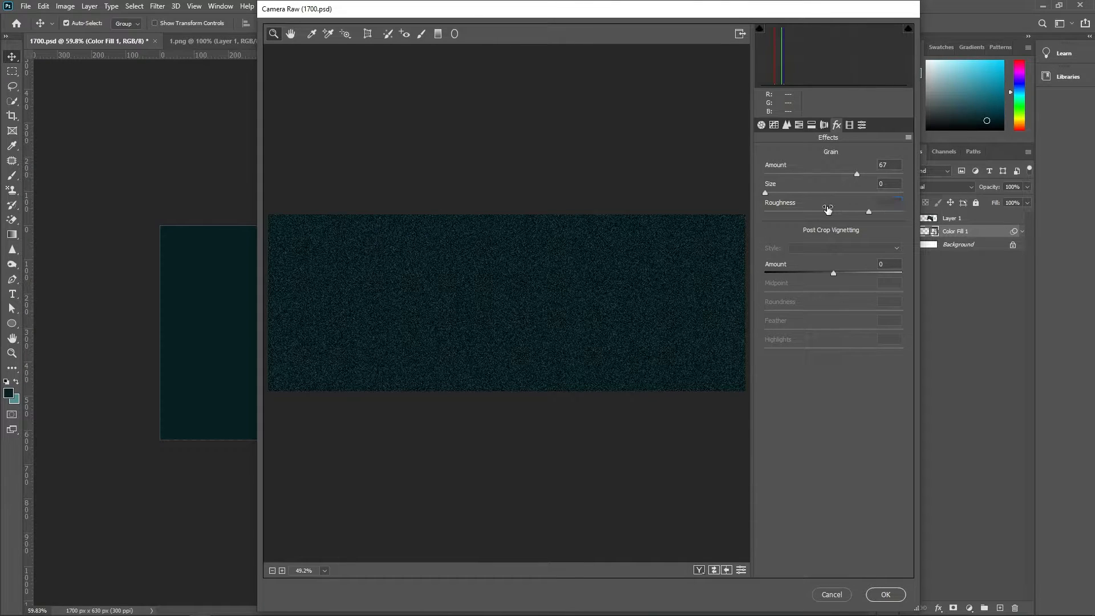
left_click_drag(813, 170, 802, 171)
left_click_drag(795, 264, 854, 263)
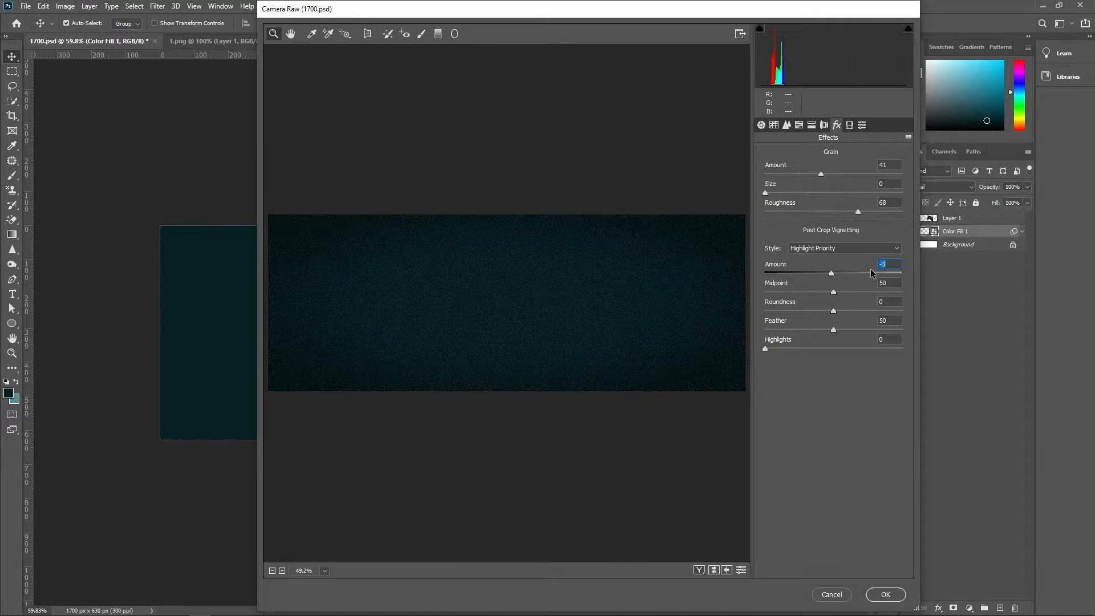
type("-")
left_click(885, 594)
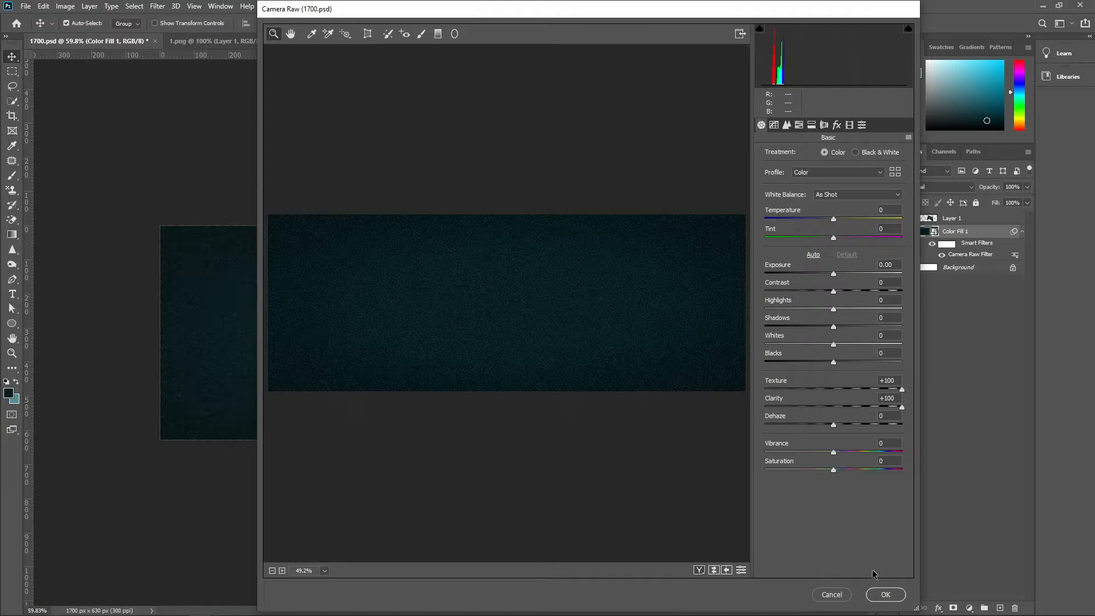
left_click(885, 594)
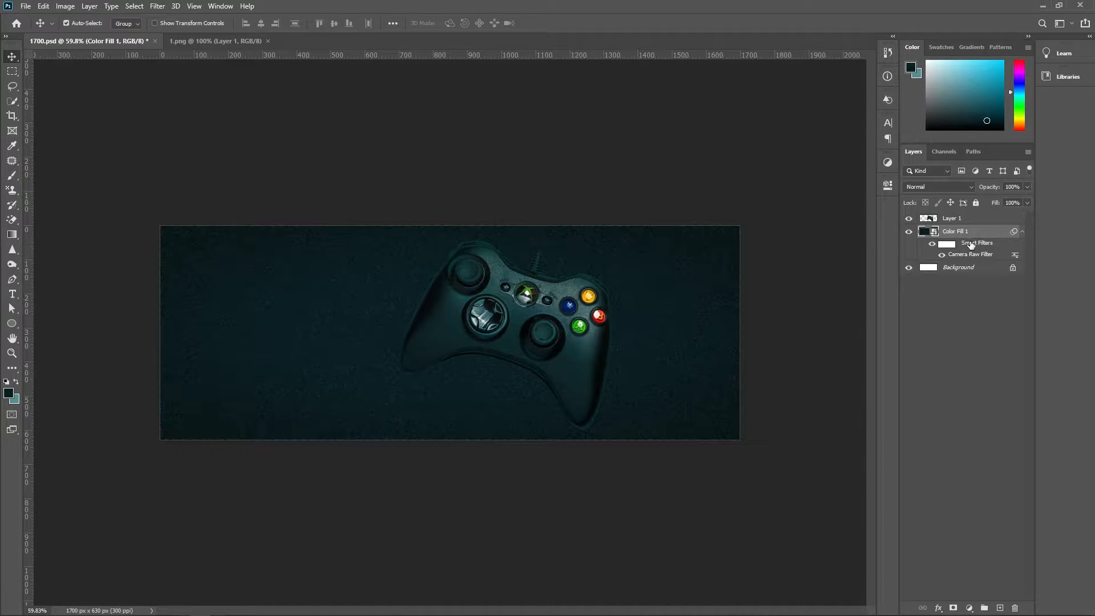
Step: Edit the color fill's Camera Raw Filter to vignetting amount -1, grain amount 60, size 63 and roughness 19
double_click(990, 255)
left_click(837, 124)
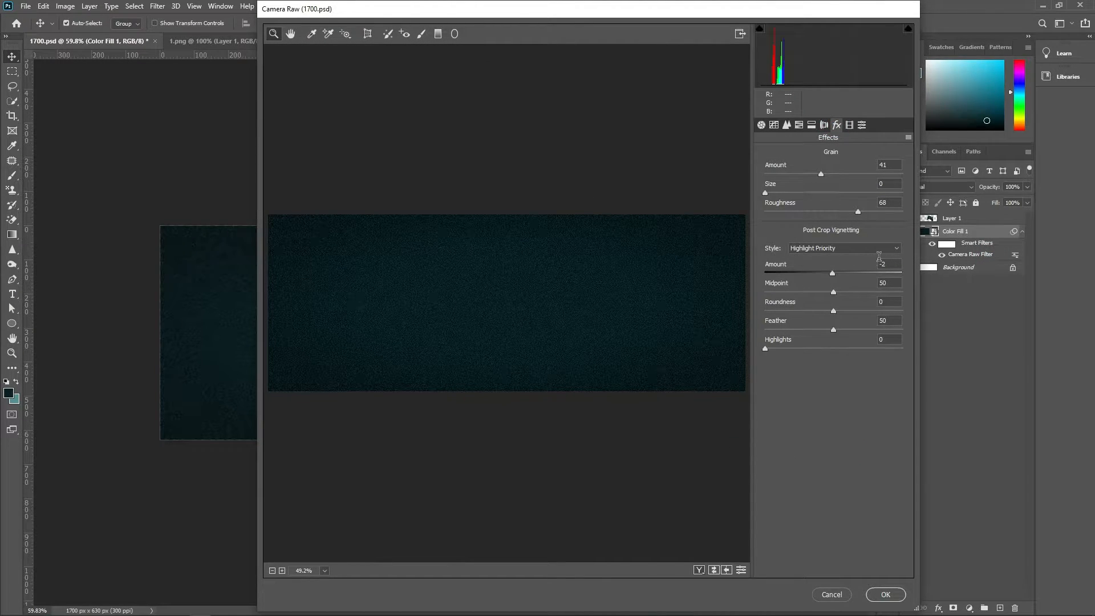
left_click_drag(835, 269, 835, 269)
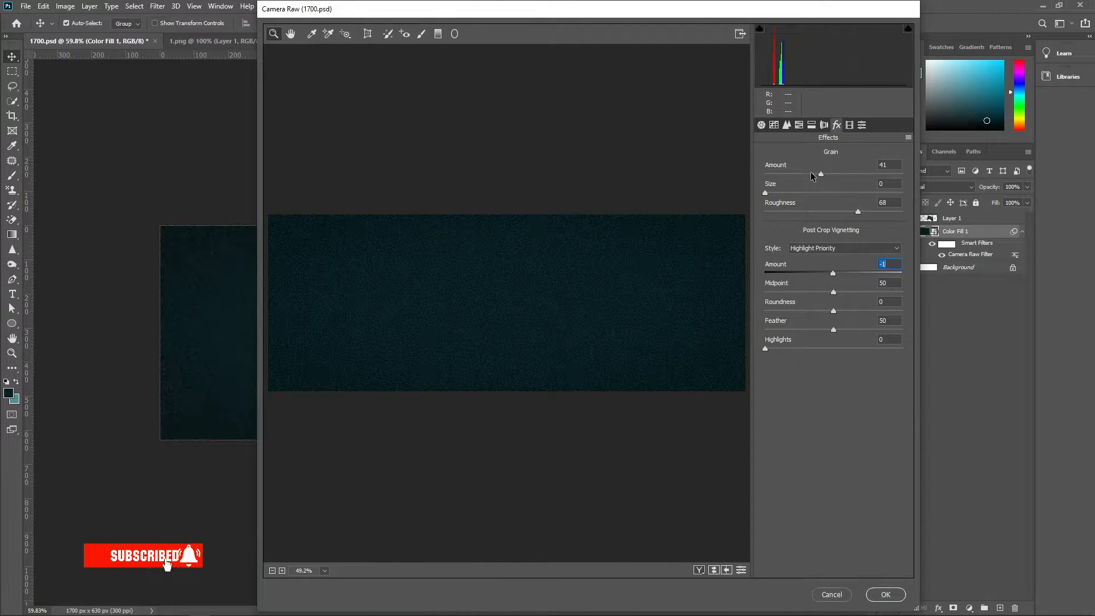
left_click_drag(805, 170, 804, 209)
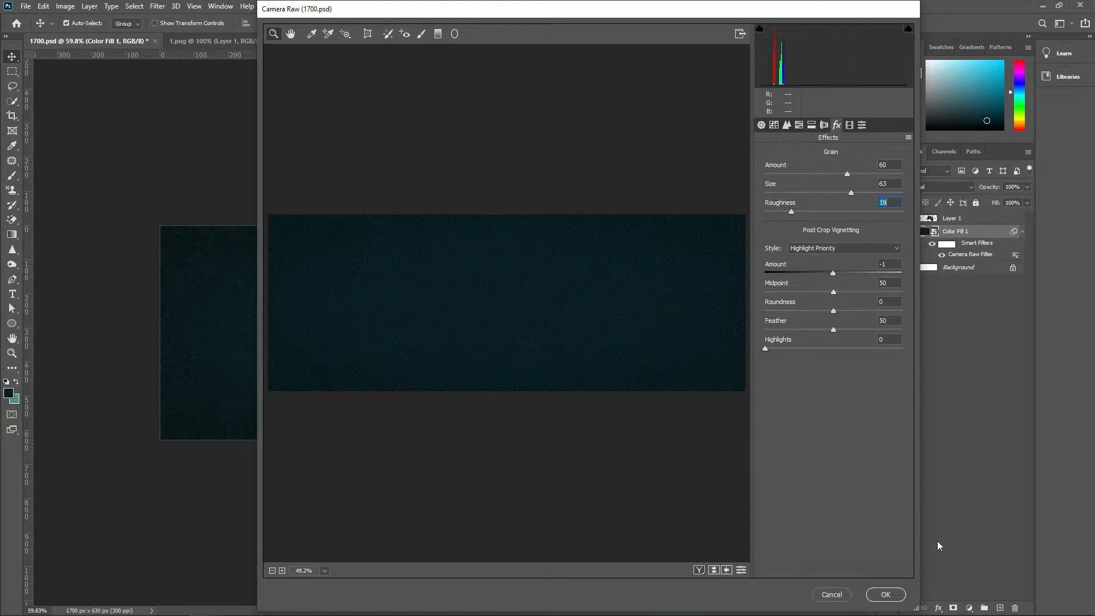
left_click(893, 600)
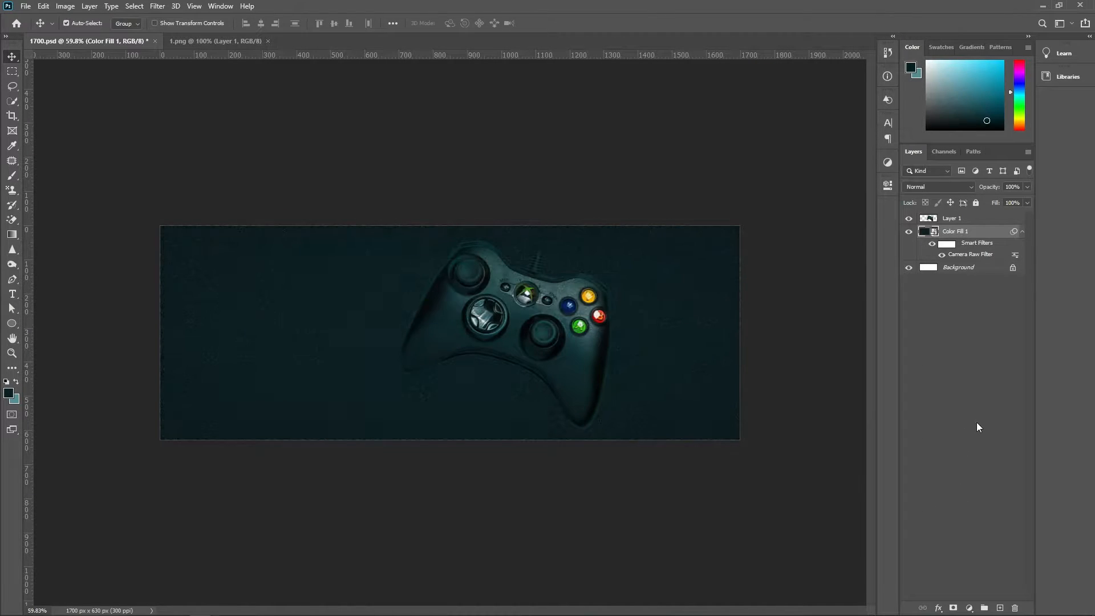
Step: Move the controller toward the banner's right side, scale it down slightly and deselect its layer
left_click_drag(551, 344, 579, 345)
key("ctrl+t")
left_click_drag(639, 430, 619, 406)
left_click_drag(577, 323, 585, 329)
key("Return")
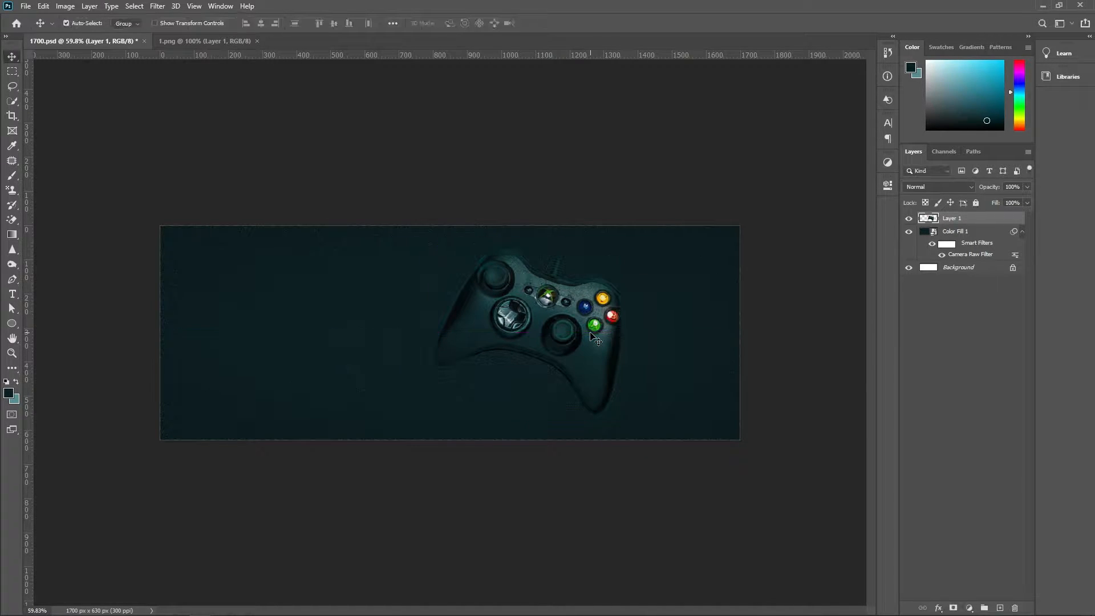
left_click(1067, 328)
left_click(978, 313)
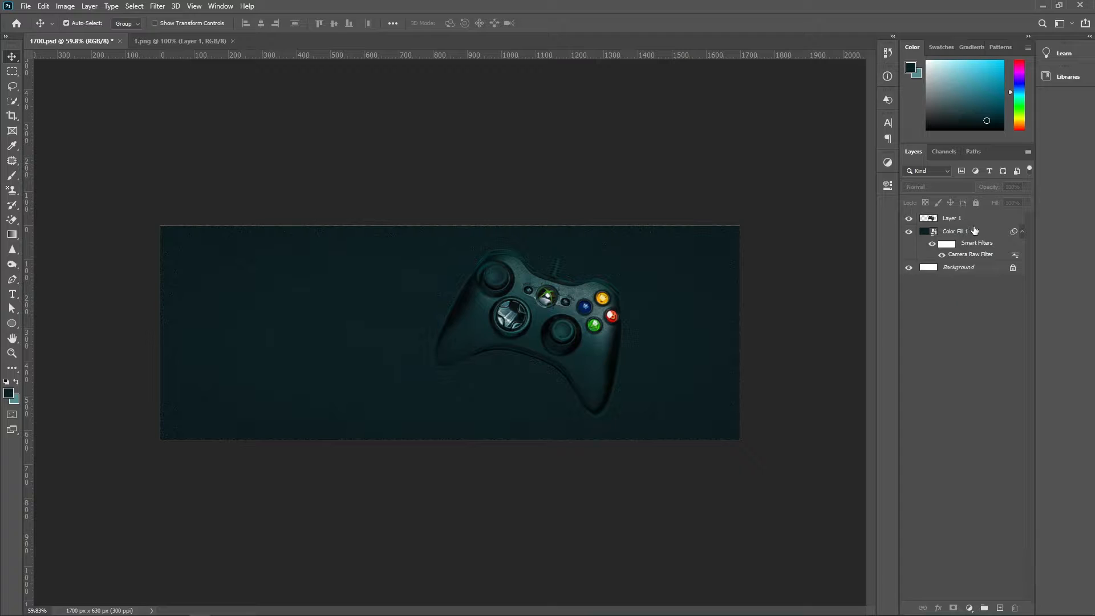
Step: Add a new empty layer between the color fill and the controller layer
left_click(971, 222)
left_click(977, 231)
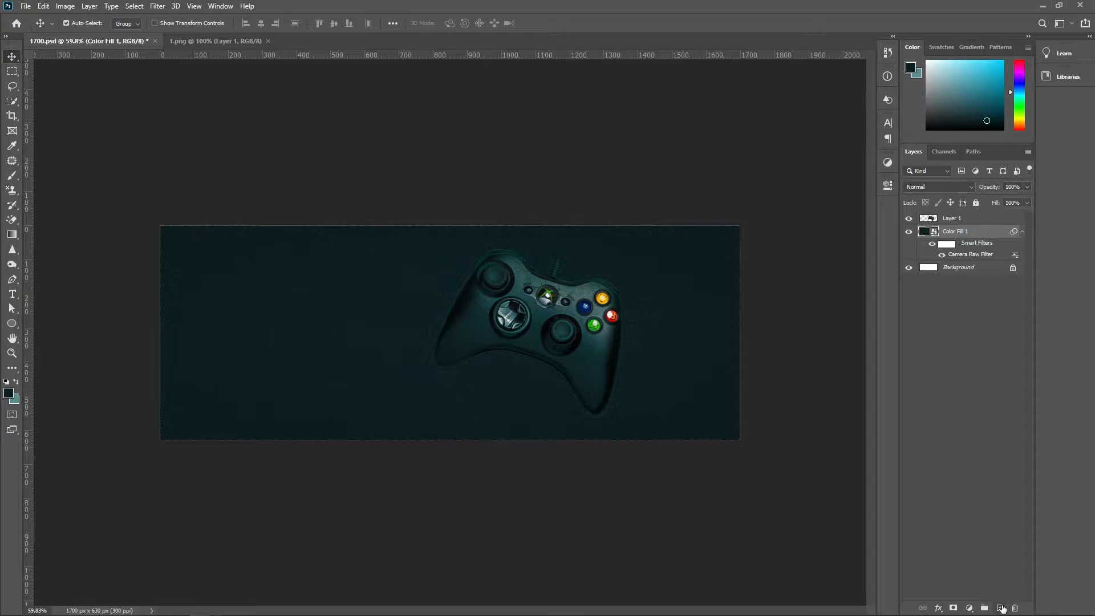
left_click(1001, 608)
Step: Choose a soft round brush and set the foreground colour to teal #00667c
left_click(12, 177)
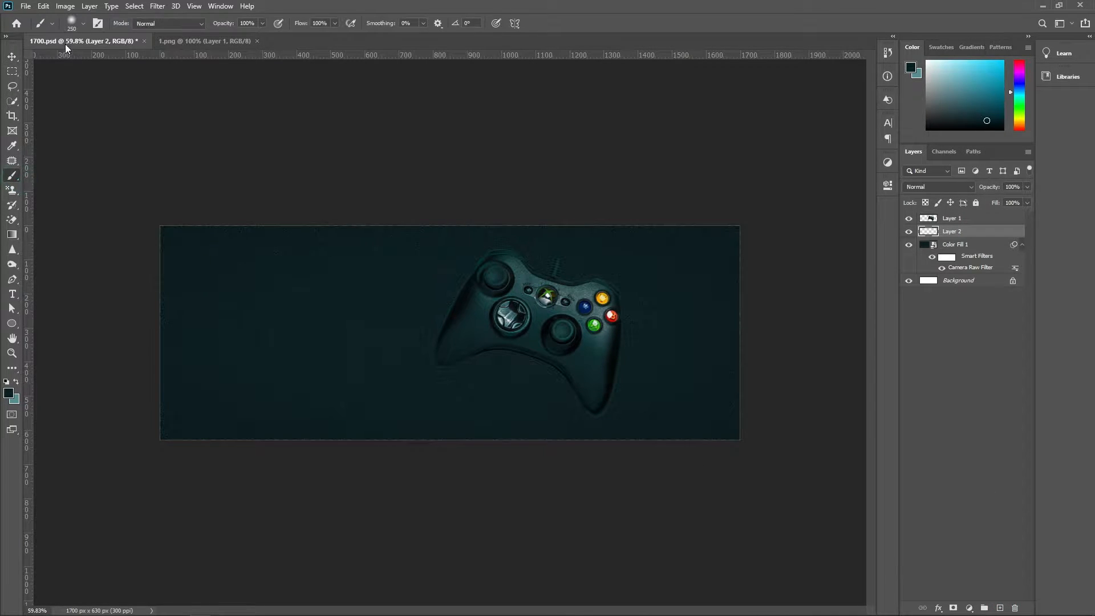
left_click(82, 24)
double_click(59, 132)
left_click(9, 393)
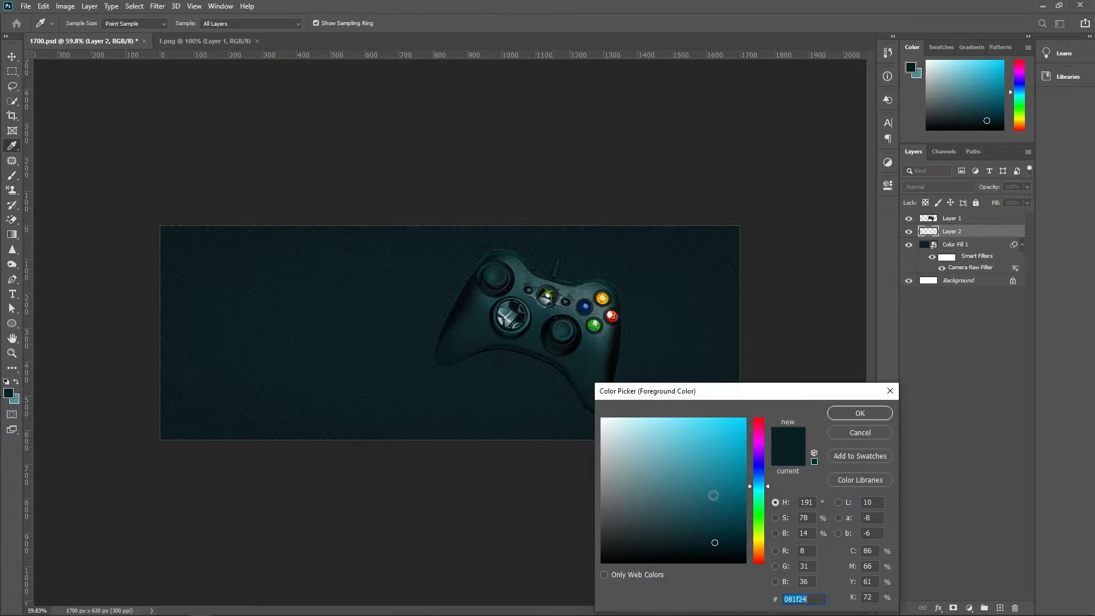
left_click_drag(729, 522, 742, 498)
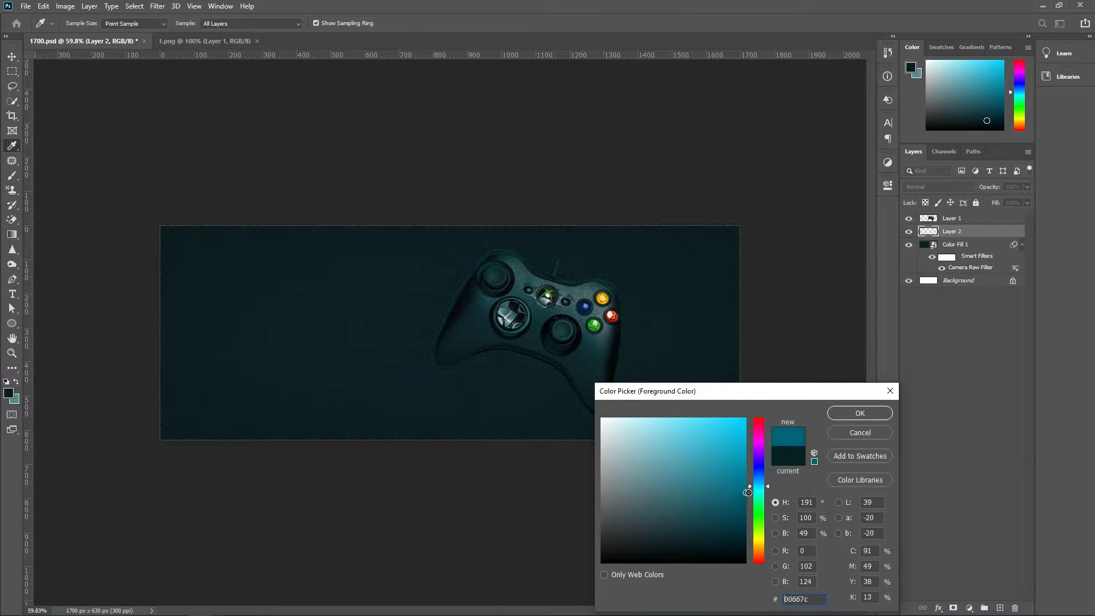
left_click(836, 416)
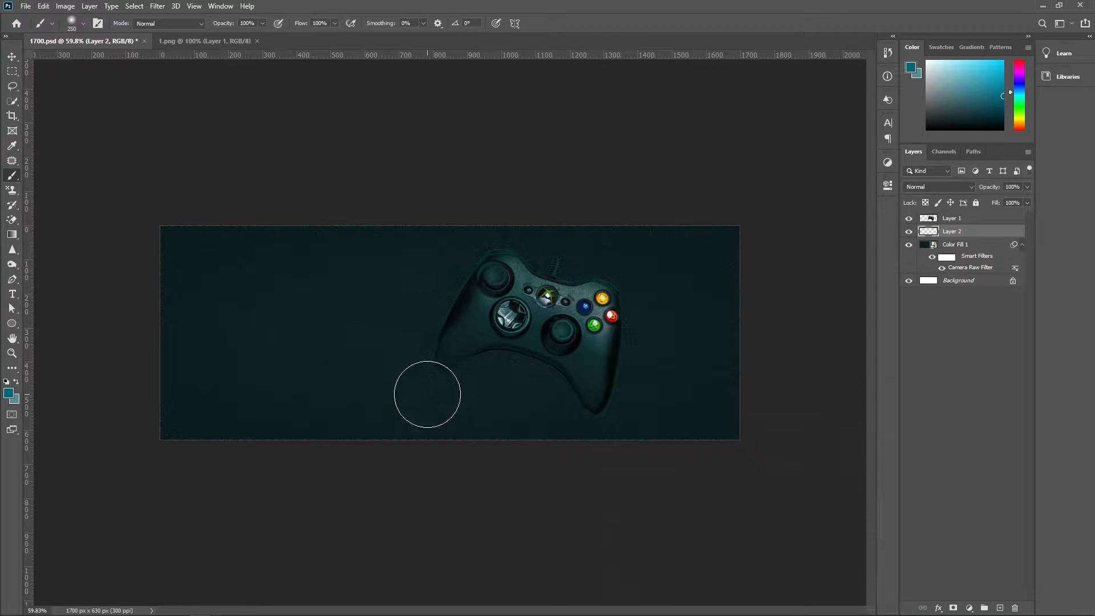
Step: Enlarge the brush to 500 px and paint one teal glow spot behind the controller on the empty layer
key("bracketright")
key("bracketright")
key("bracketright")
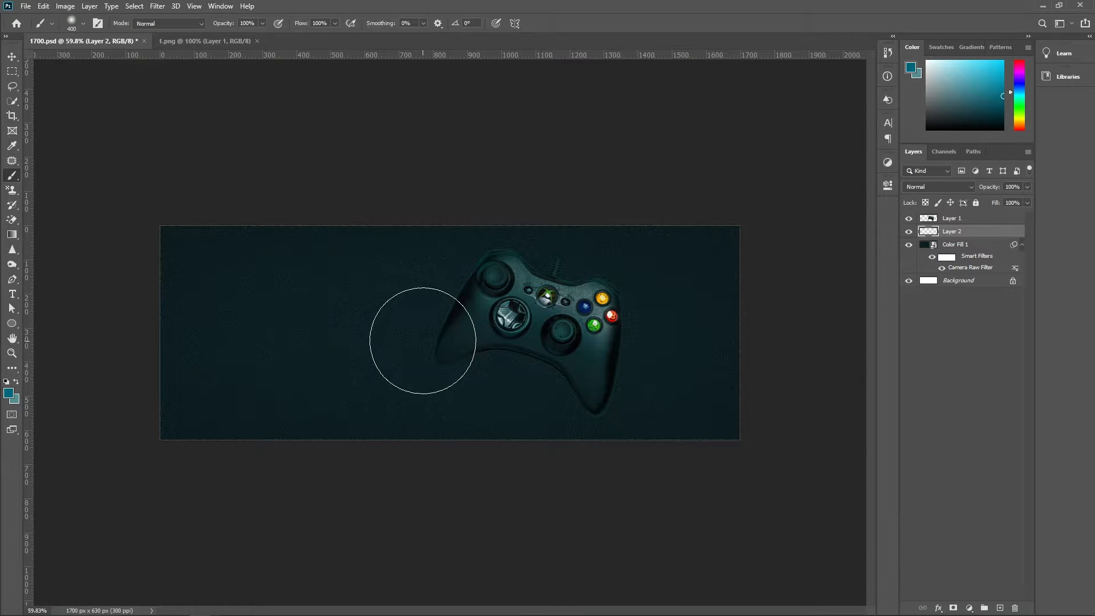
left_click(526, 335)
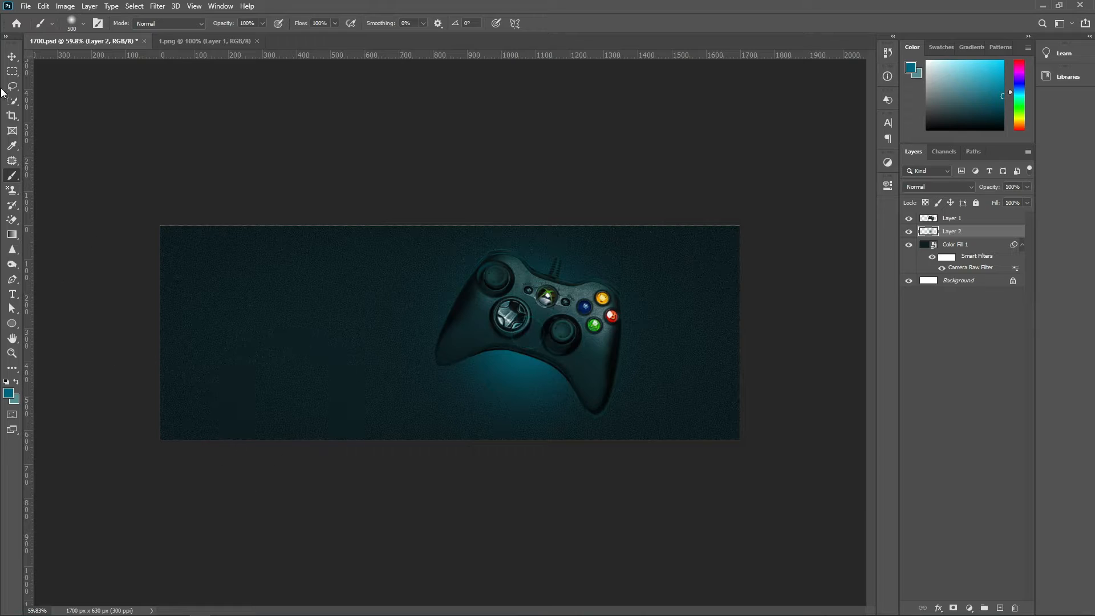
Step: Enlarge the teal glow layer with Free Transform so it extends past the controller on all sides, and deselect it
left_click(11, 56)
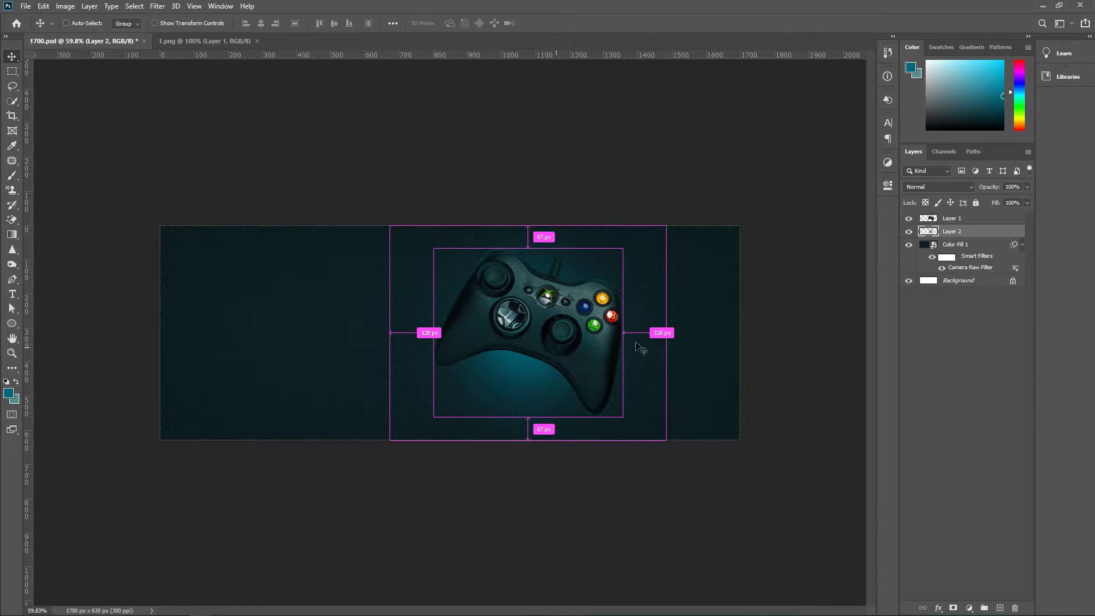
key("ctrl+t")
left_click(953, 372)
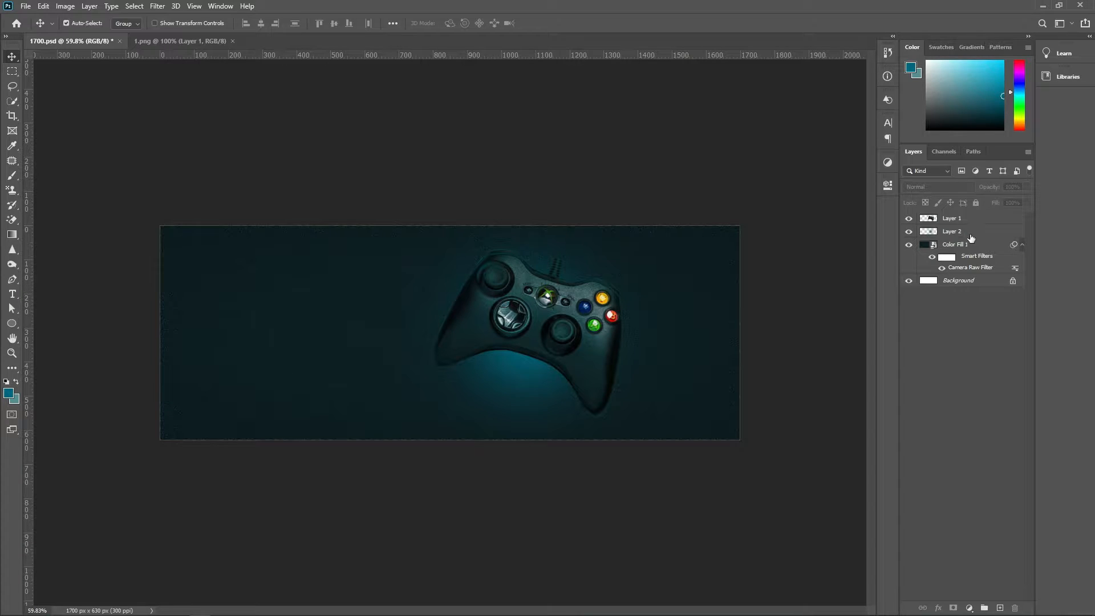
left_click(969, 233)
key("ctrl+t")
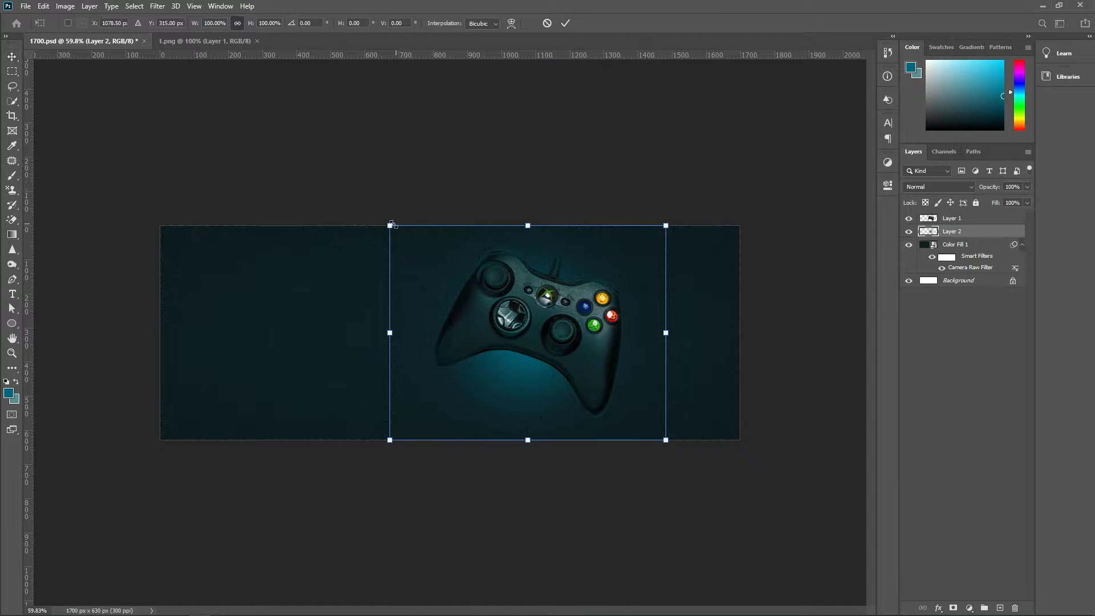
left_click_drag(391, 223, 348, 193)
left_click_drag(666, 436, 711, 474)
left_click_drag(346, 188, 336, 177)
key("Return")
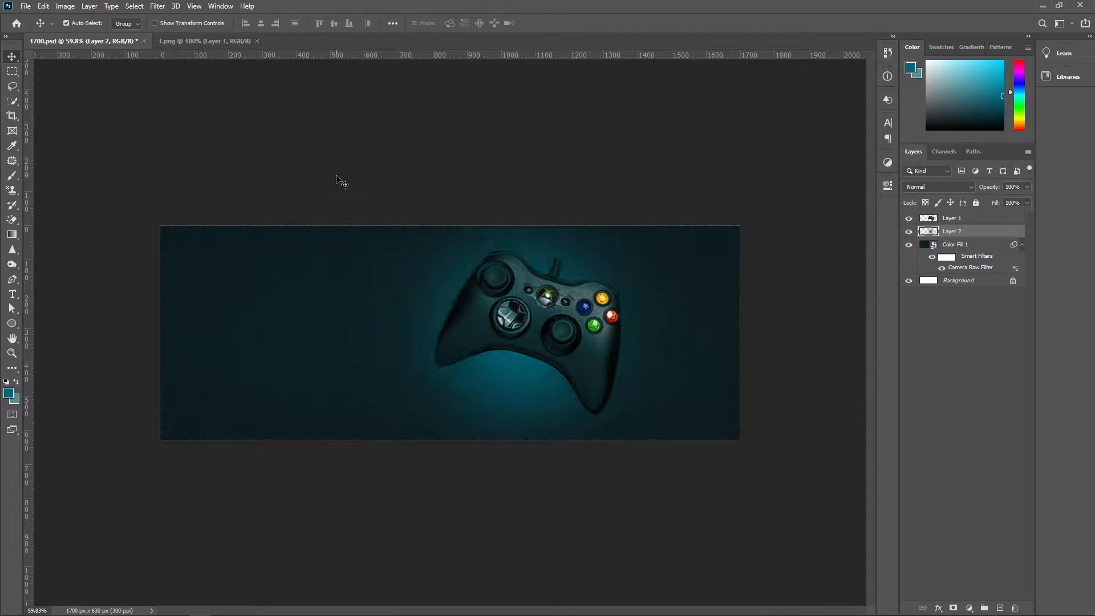
left_click(867, 280)
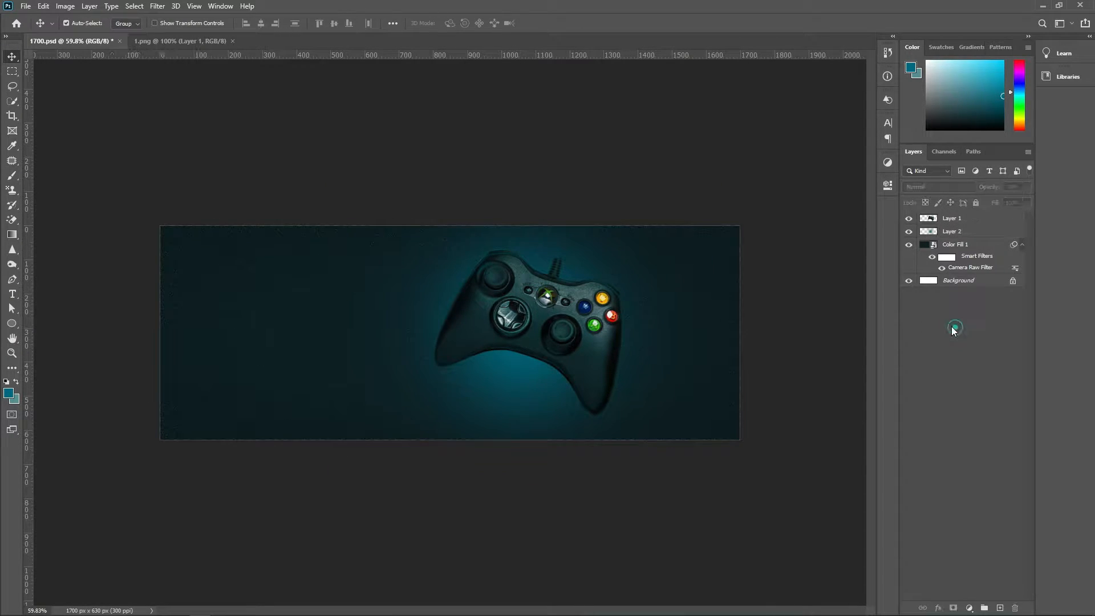
Step: Darken the controller's lower edges and grips with the Burn tool at Midtones range and 50% exposure
left_click(583, 333)
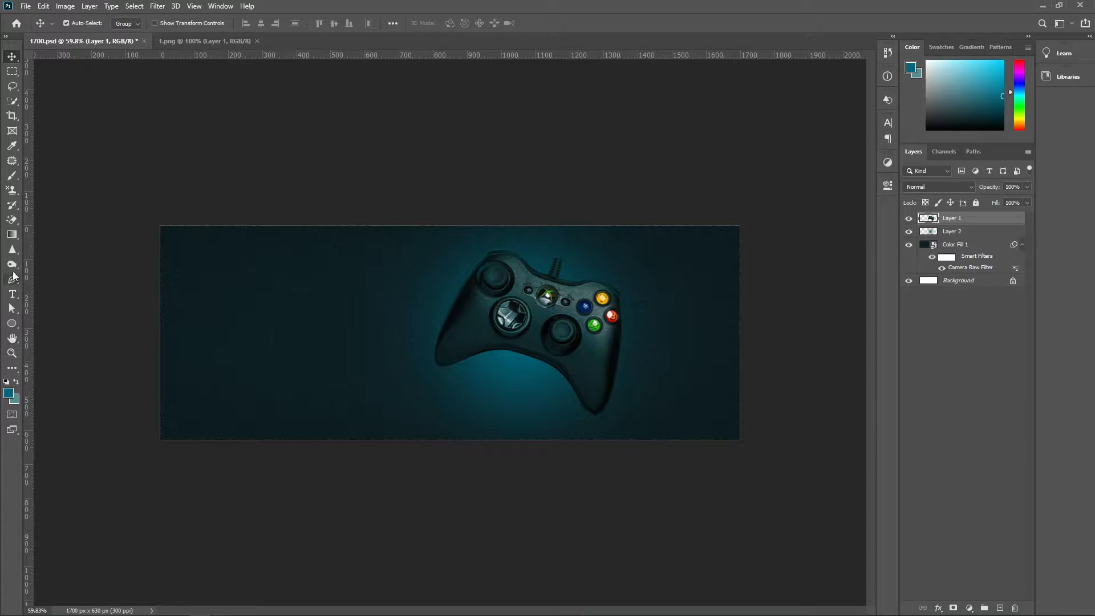
left_click_drag(12, 264, 55, 277)
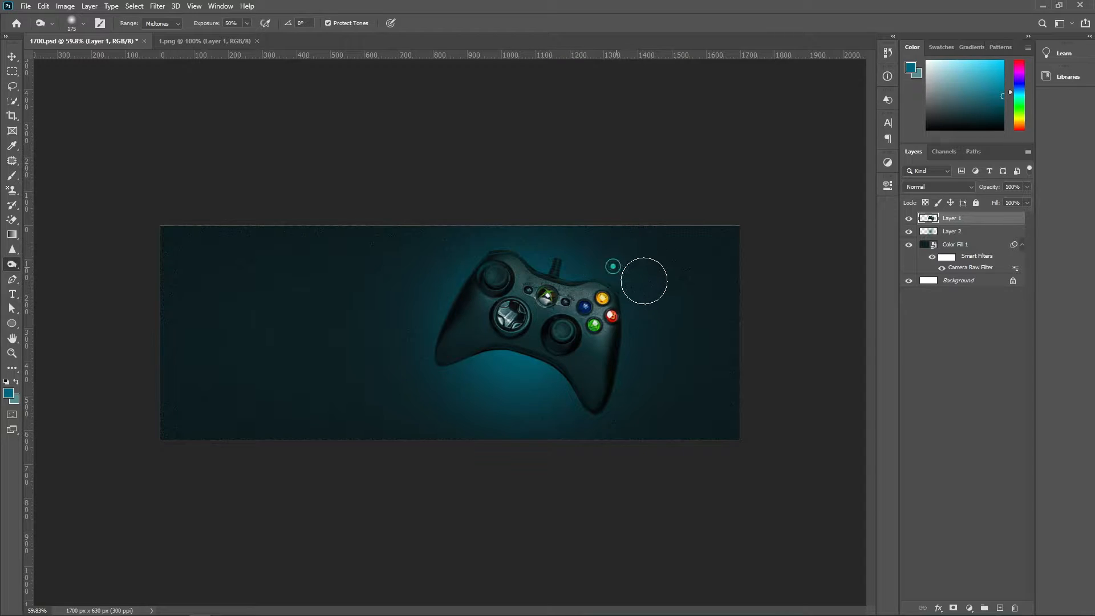
mouse_move(503, 360)
left_mouse_down()
mouse_move(478, 370)
mouse_move(502, 360)
mouse_move(484, 352)
mouse_move(426, 374)
mouse_move(436, 279)
mouse_move(446, 349)
left_mouse_up()
left_click(577, 408)
left_click(624, 365)
left_click_drag(634, 371, 602, 413)
left_click(933, 372)
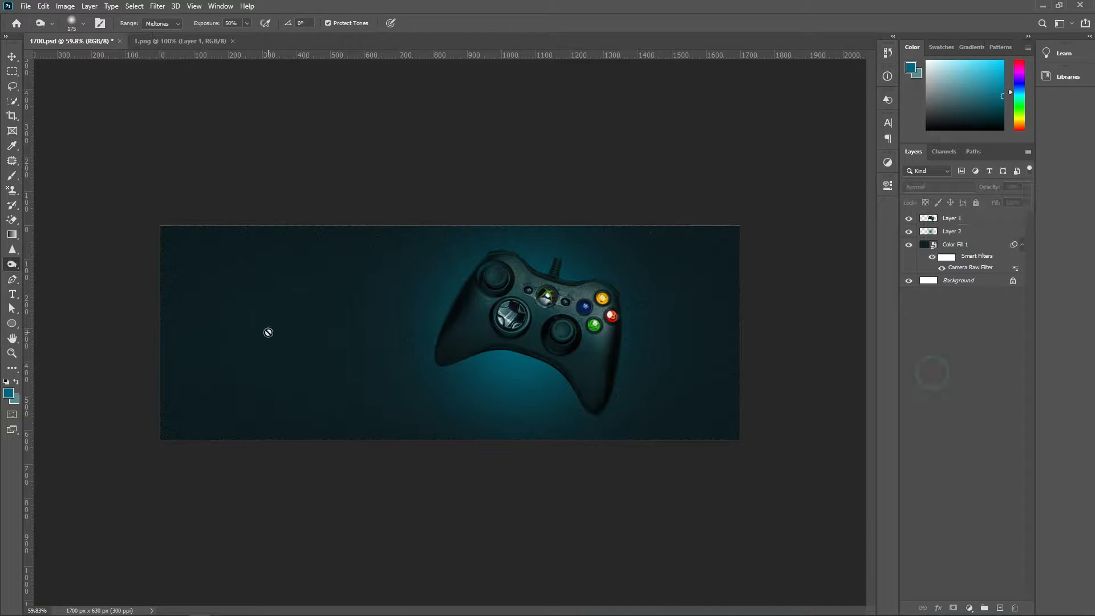
Step: Lower the teal glow layer's opacity to about 72%
left_click(11, 57)
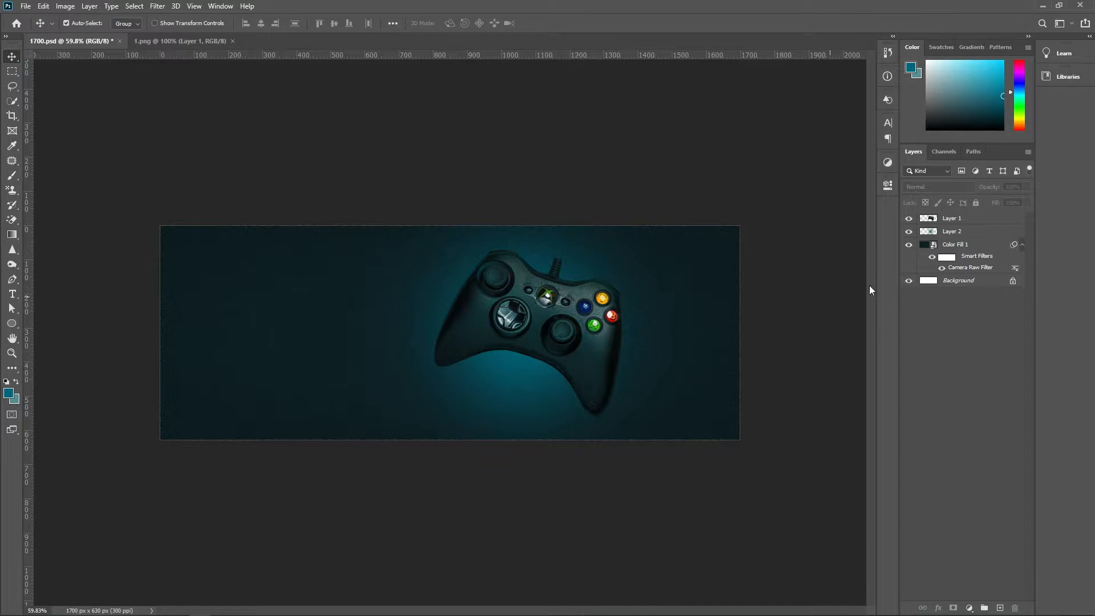
left_click(977, 235)
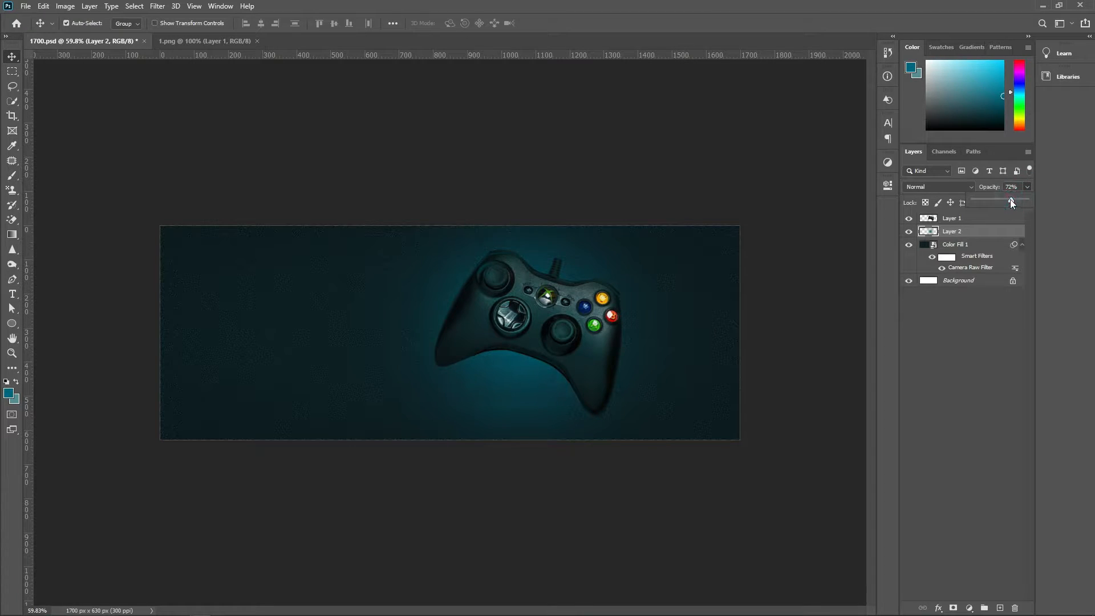
left_click(1037, 333)
Step: Draw a circle about 180 px wide on the banner's empty area beside the controller and remove its stroke
left_click(11, 326)
left_click_drag(292, 311, 368, 373)
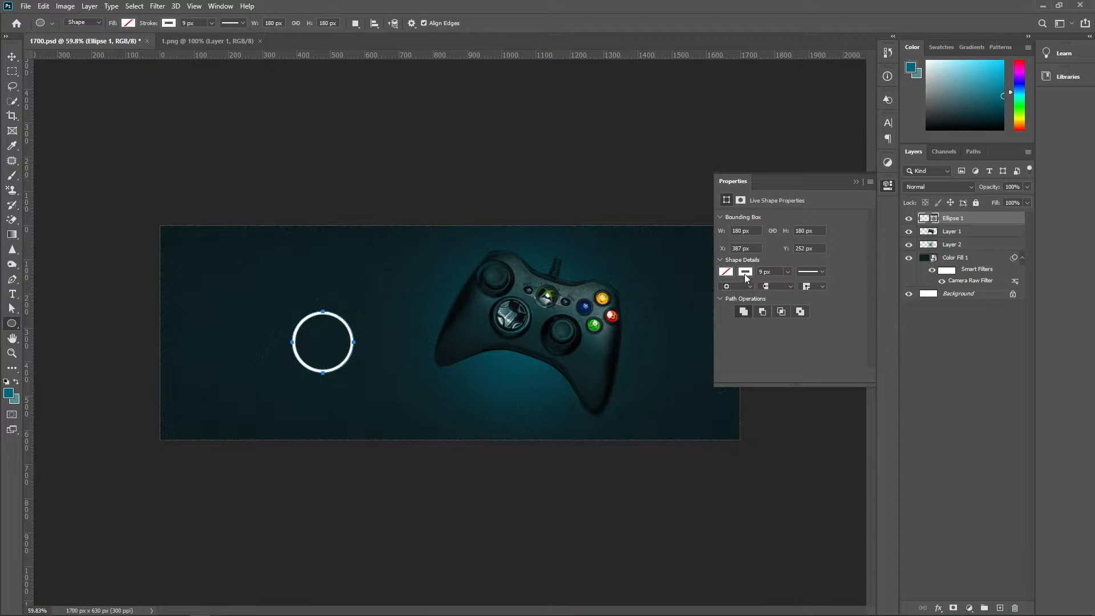
left_click(744, 274)
left_click(733, 293)
Step: Try a dark-to-bright teal linear gradient as the circle's fill
left_click(725, 272)
left_click(773, 294)
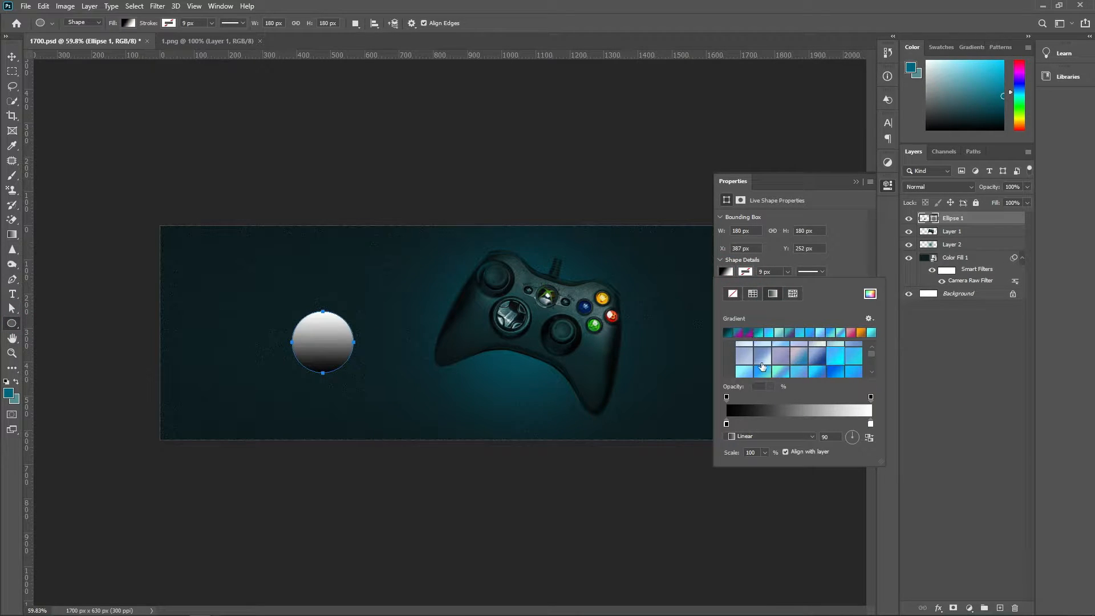
scroll(762, 367, "up", 3)
left_click(728, 333)
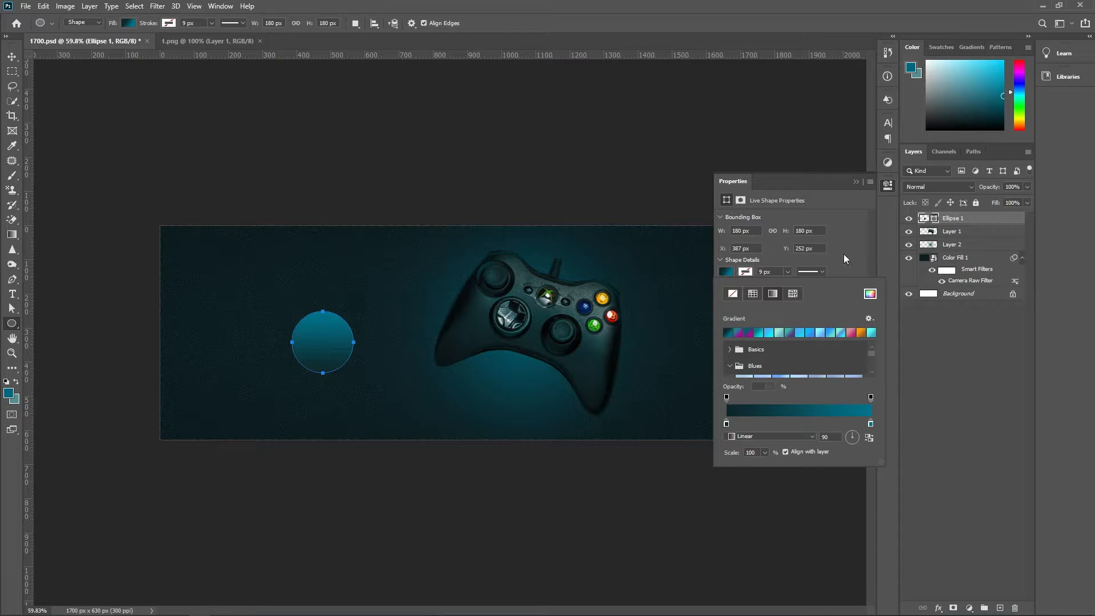
left_click(845, 258)
Step: Fill the circle with solid white and close its shape properties
left_click(728, 272)
left_click(753, 293)
left_click(732, 332)
left_click(840, 189)
left_click(888, 185)
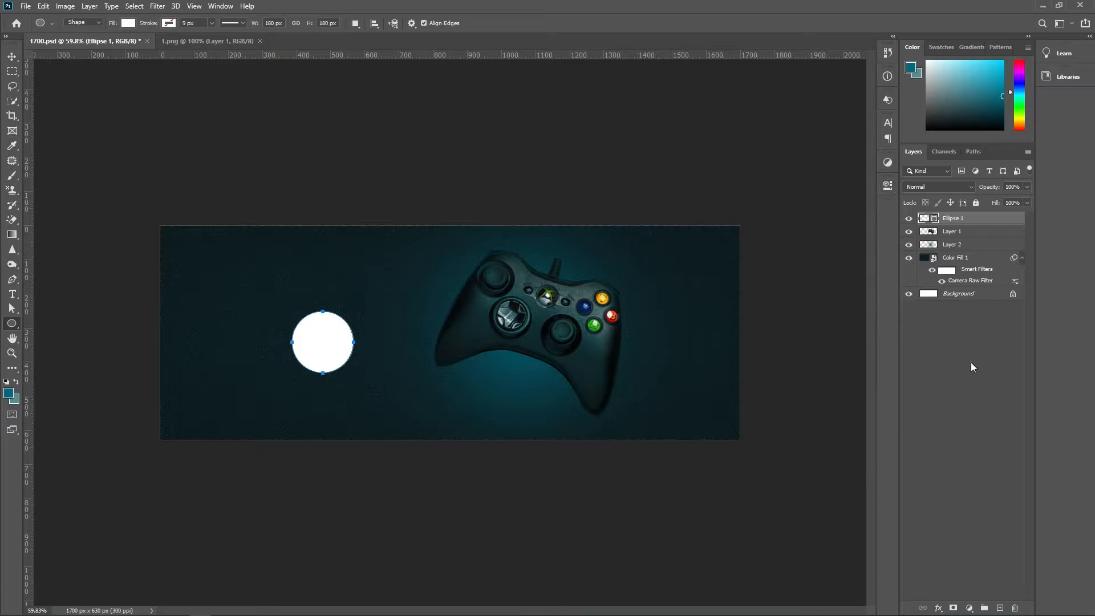
Step: Duplicate the white circle twice and overlap the three circles into a cloud-like cluster
left_click(971, 364)
left_click(9, 57)
scroll(308, 403, "up", 4)
left_click_drag(339, 331, 371, 295)
Step: Rasterize the three circle layers and merge them into one layer
left_click(974, 218)
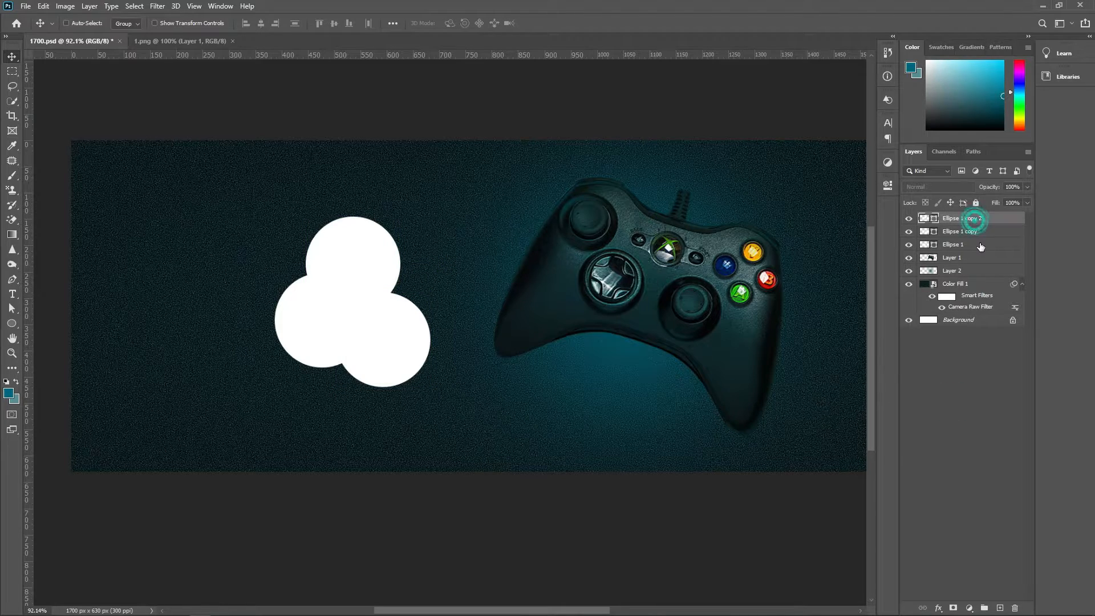
left_click(981, 245, "shift")
right_click(961, 248)
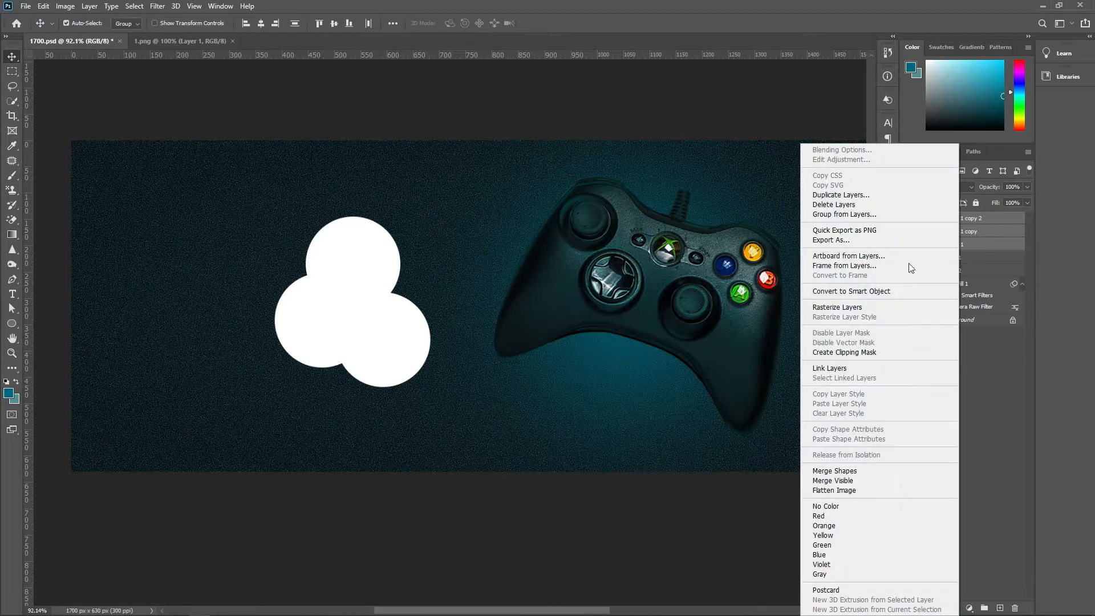
left_click(843, 307)
right_click(979, 225)
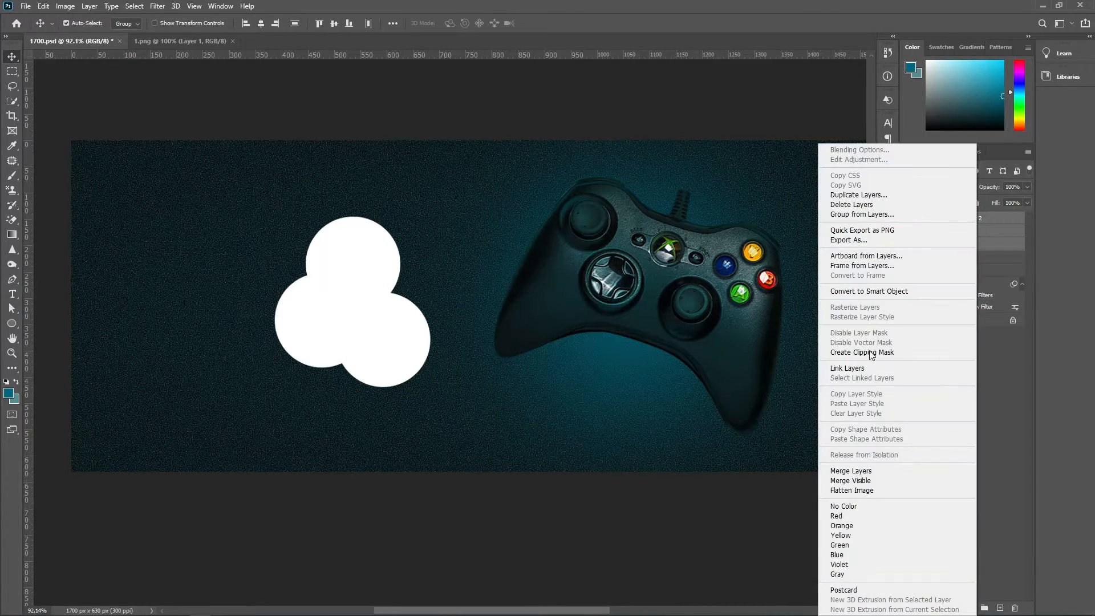
left_click(851, 471)
Step: Scale the merged white cloud down to about 265 × 291 px
left_click(909, 218)
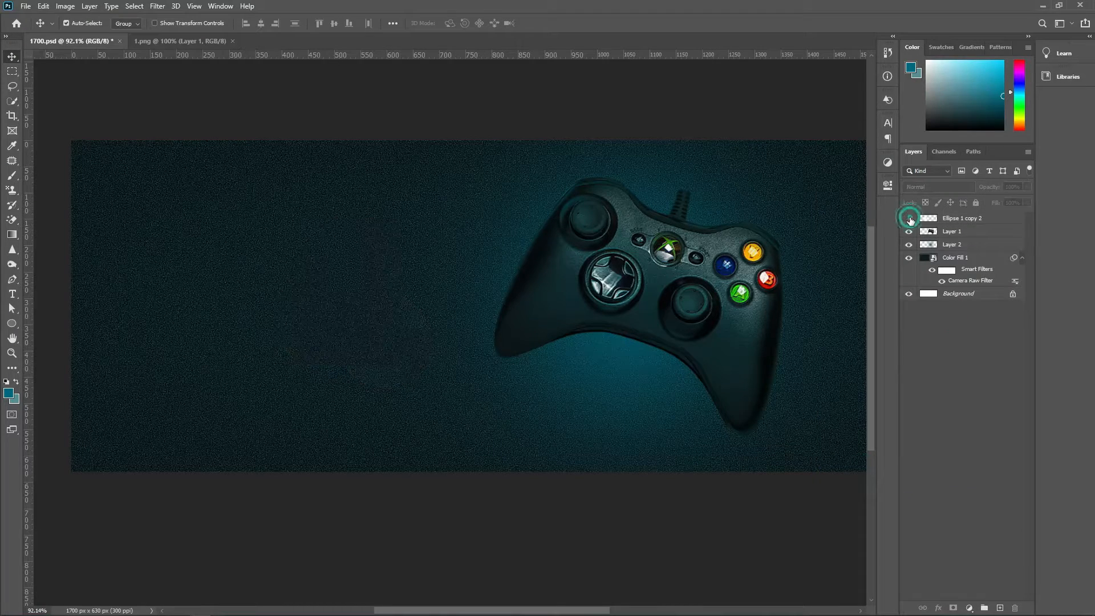
left_click(909, 218)
left_click(968, 217)
key("ctrl+t")
left_click_drag(433, 384, 415, 371)
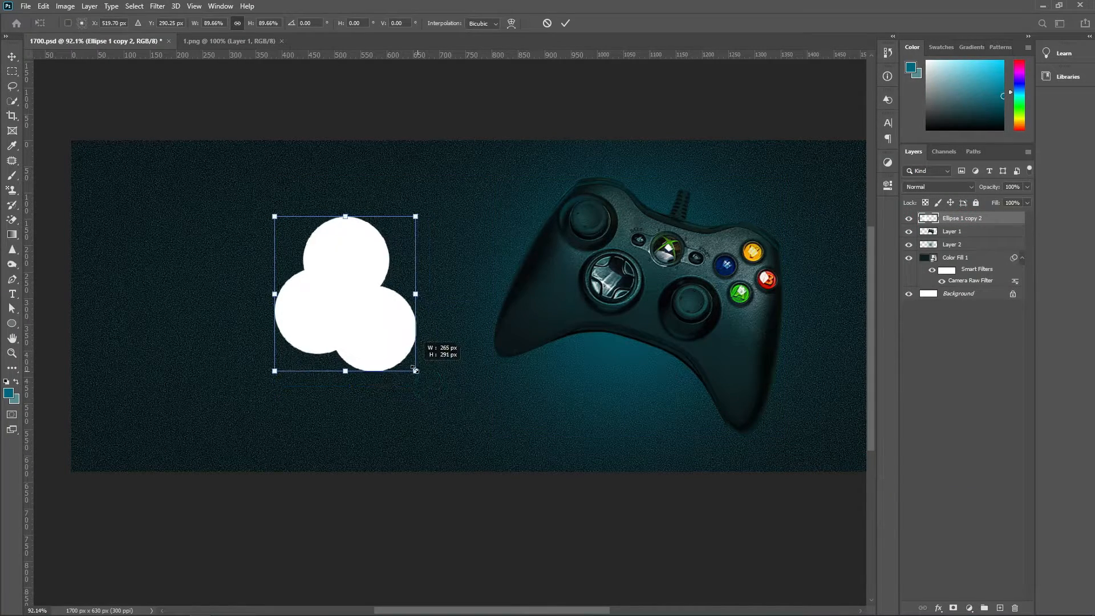
key("Return")
Step: Move the white cloud to the controller's left grip and place its layer beneath the controller layer
left_click_drag(393, 331, 520, 361)
left_click_drag(997, 215, 998, 239)
left_click_drag(521, 391, 517, 354)
Step: Shrink the cloud further, position it behind the tip of the controller's left grip, and deselect it
key("ctrl+t")
left_click_drag(586, 334, 579, 374)
mouse_move(518, 354)
left_mouse_down()
mouse_move(521, 369)
mouse_move(527, 358)
left_mouse_up()
key("Return")
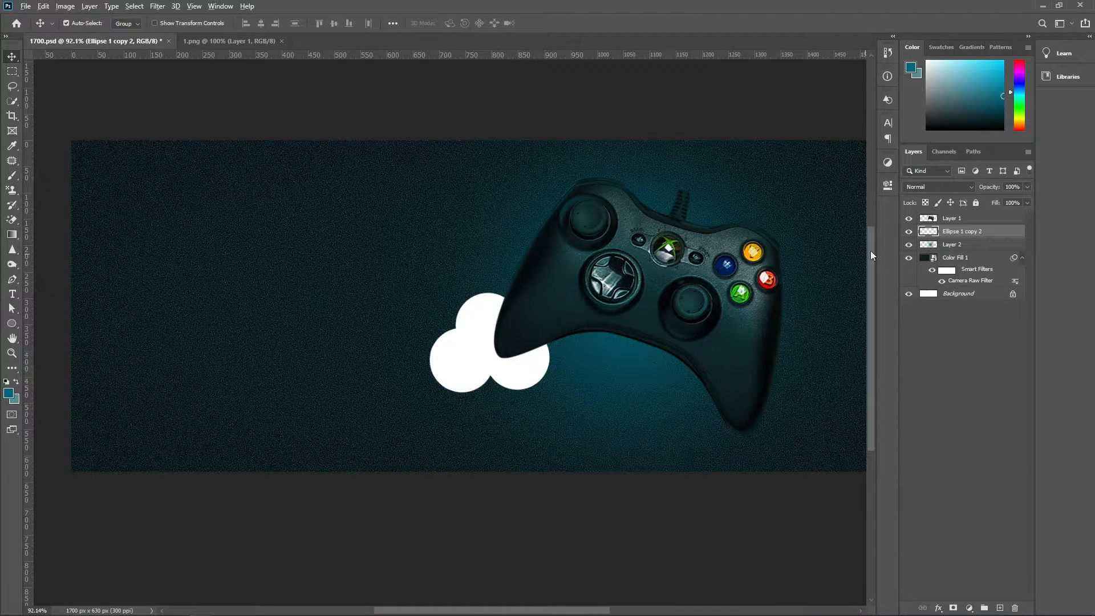
scroll(499, 346, "up", 10)
left_click(1002, 360)
scroll(547, 385, "down", 10)
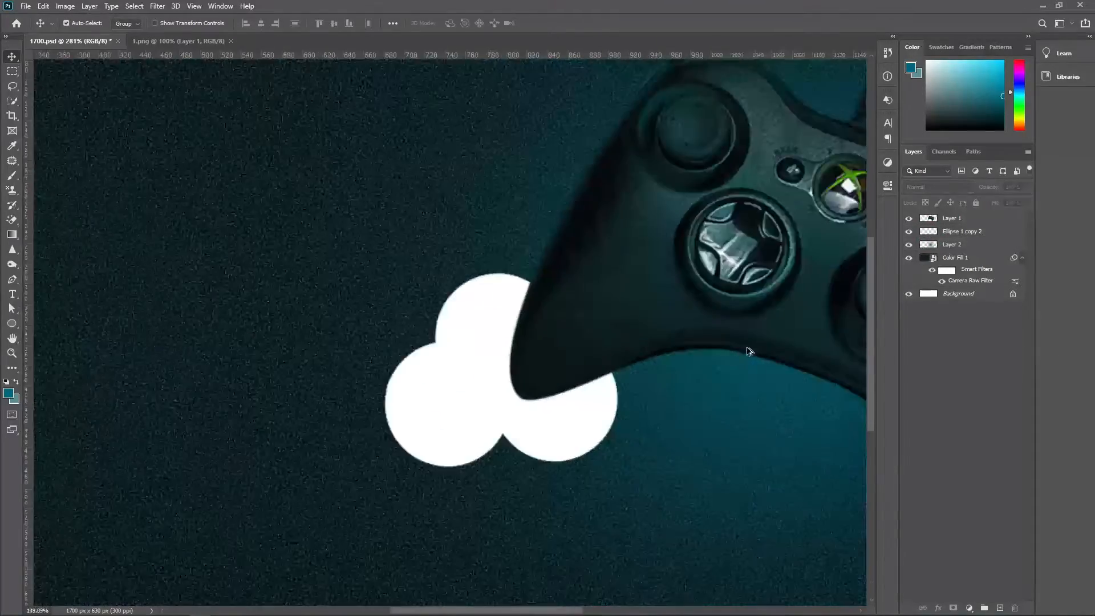
Step: Load the cloud's outline as a selection and add a new layer between the cloud and the controller
left_click(934, 232, "ctrl")
left_click(1000, 607)
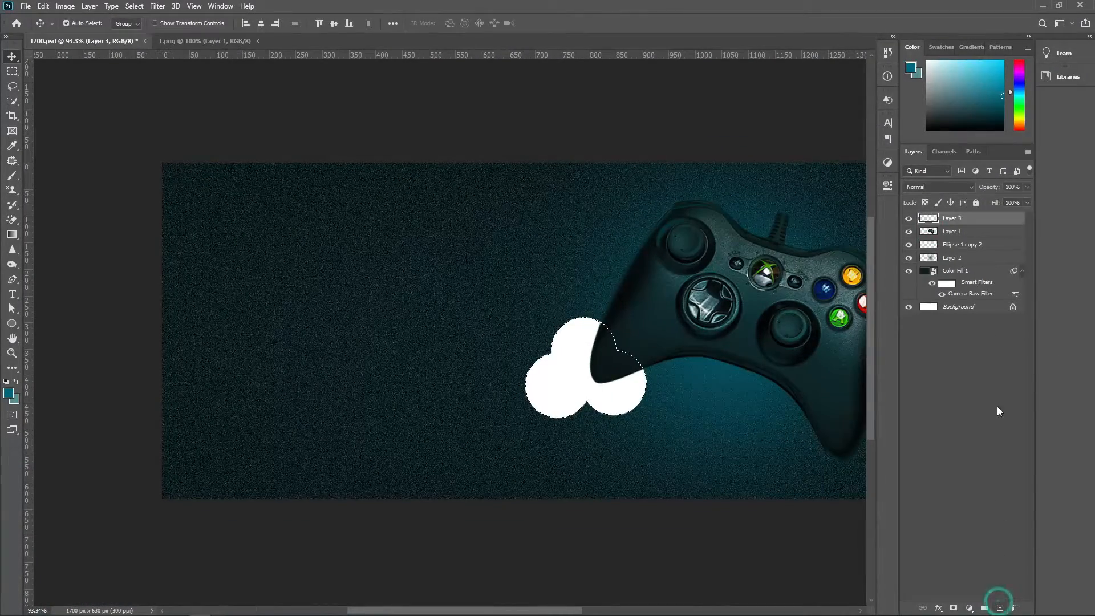
left_click_drag(978, 217, 979, 240)
Step: Set the foreground colour to lighter teal #1e8496
left_click(8, 393)
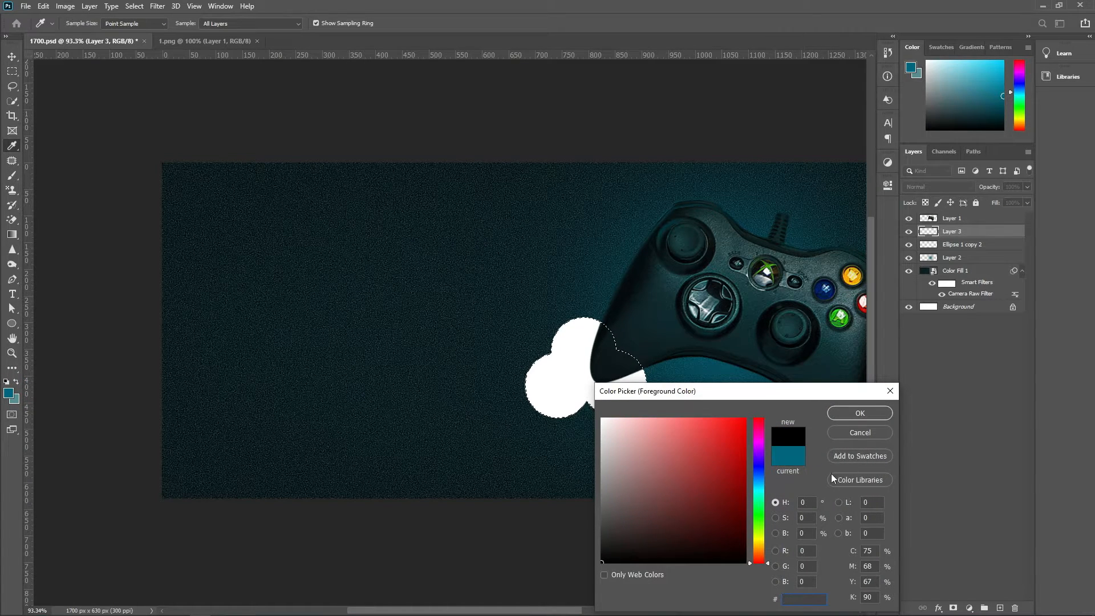
left_click(383, 318)
left_click(815, 343)
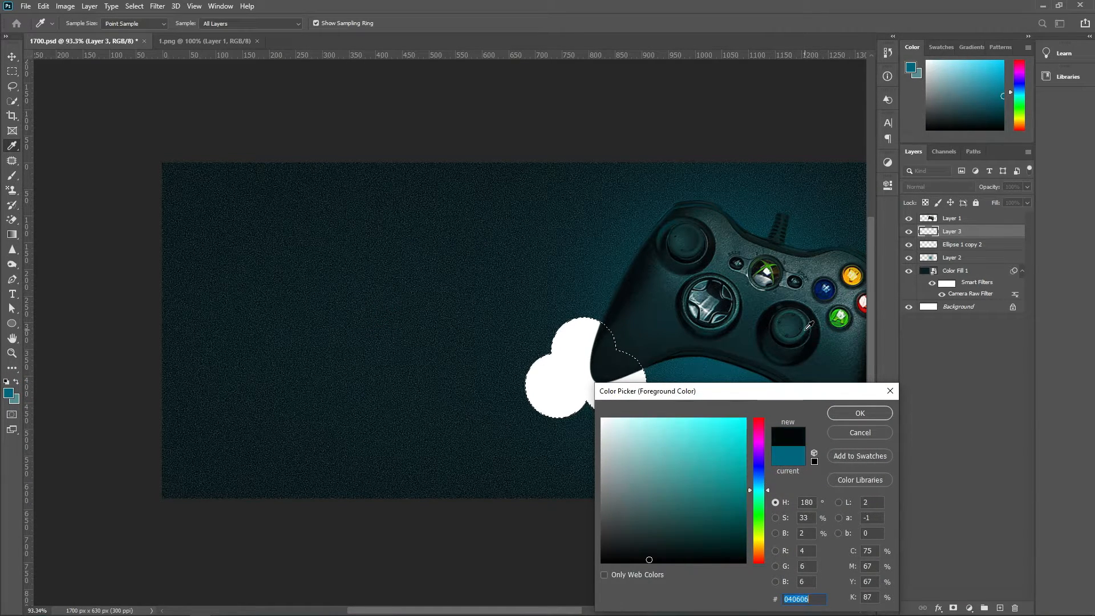
left_click_drag(713, 506, 718, 494)
left_click_drag(762, 489, 762, 487)
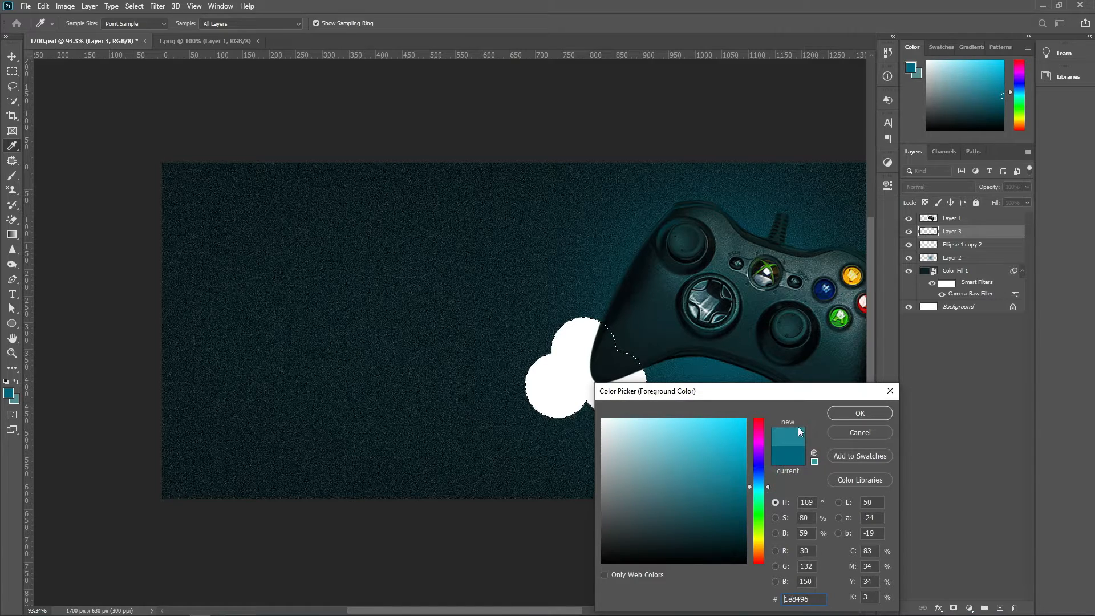
key("Return")
Step: Shade the outer and lower edges of the cloud in teal with a 200 px soft brush on the new layer
key("bracketleft")
key("bracketleft")
key("bracketleft")
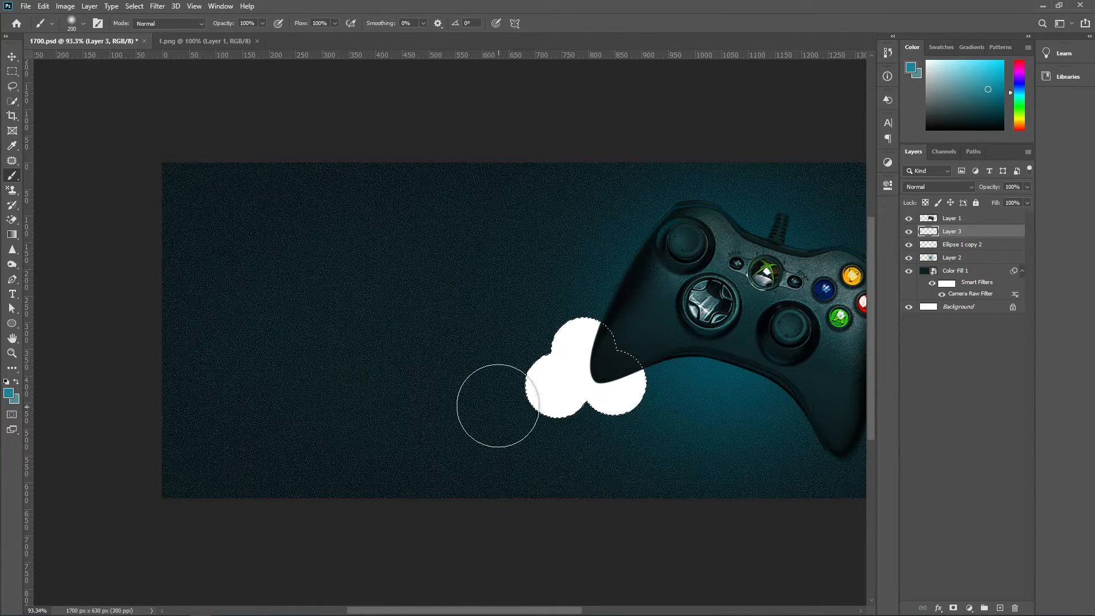
mouse_move(496, 399)
left_mouse_down()
mouse_move(525, 432)
mouse_move(616, 458)
mouse_move(671, 437)
left_mouse_up()
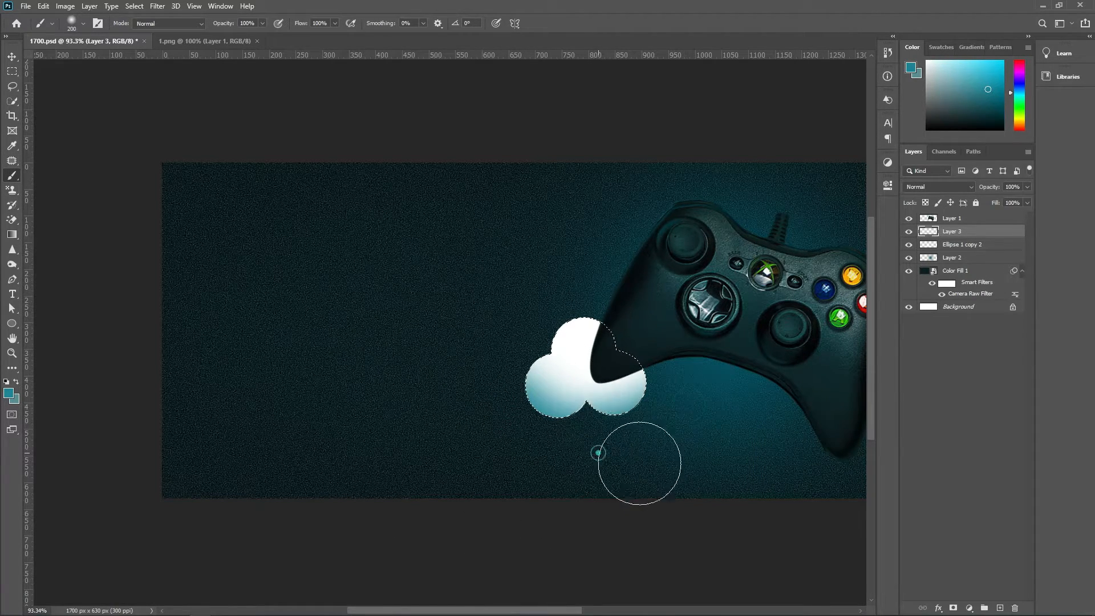
mouse_move(512, 313)
left_mouse_down()
mouse_move(491, 325)
mouse_move(519, 318)
mouse_move(491, 342)
mouse_move(534, 496)
left_mouse_up()
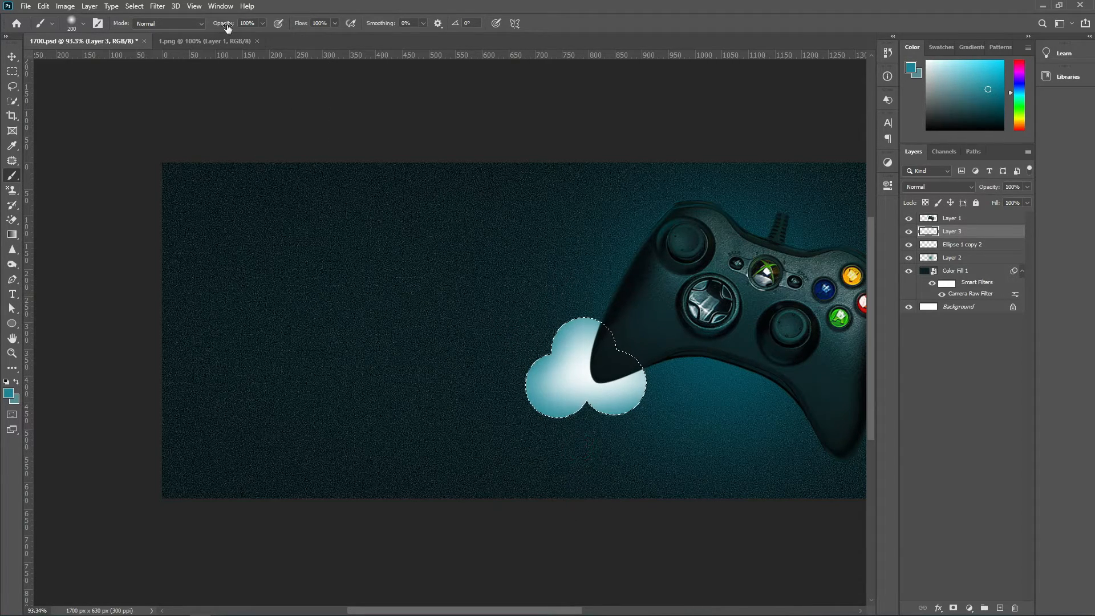
Step: Tint the cloud's white centre faintly with teal and set the brush opacity to 10%
mouse_move(582, 366)
left_mouse_down()
mouse_move(601, 373)
mouse_move(587, 371)
left_mouse_up()
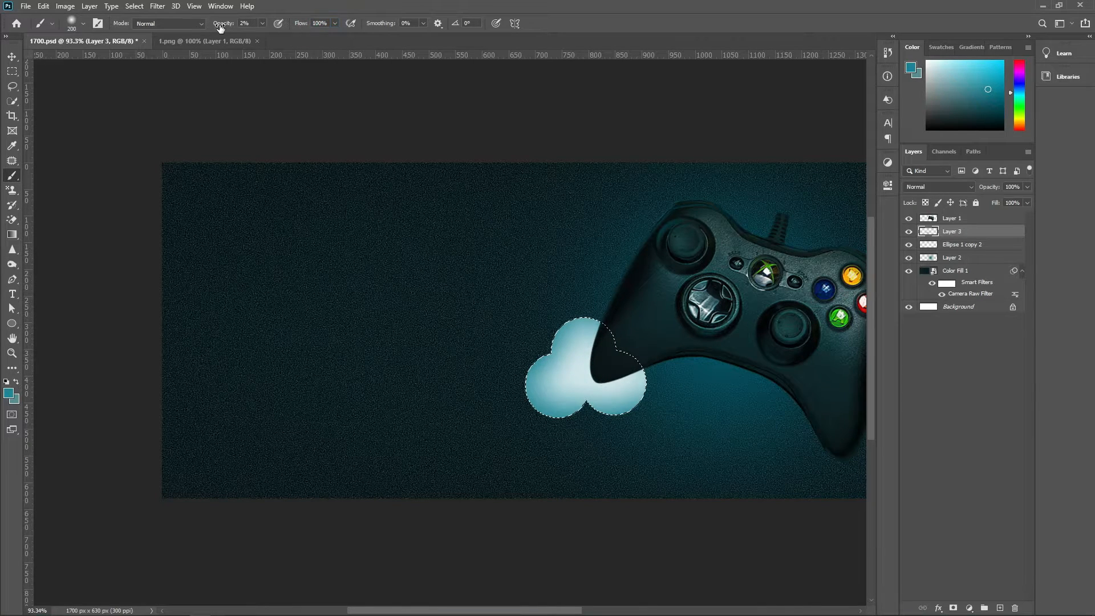
left_click_drag(220, 27, 225, 27)
left_click(914, 388)
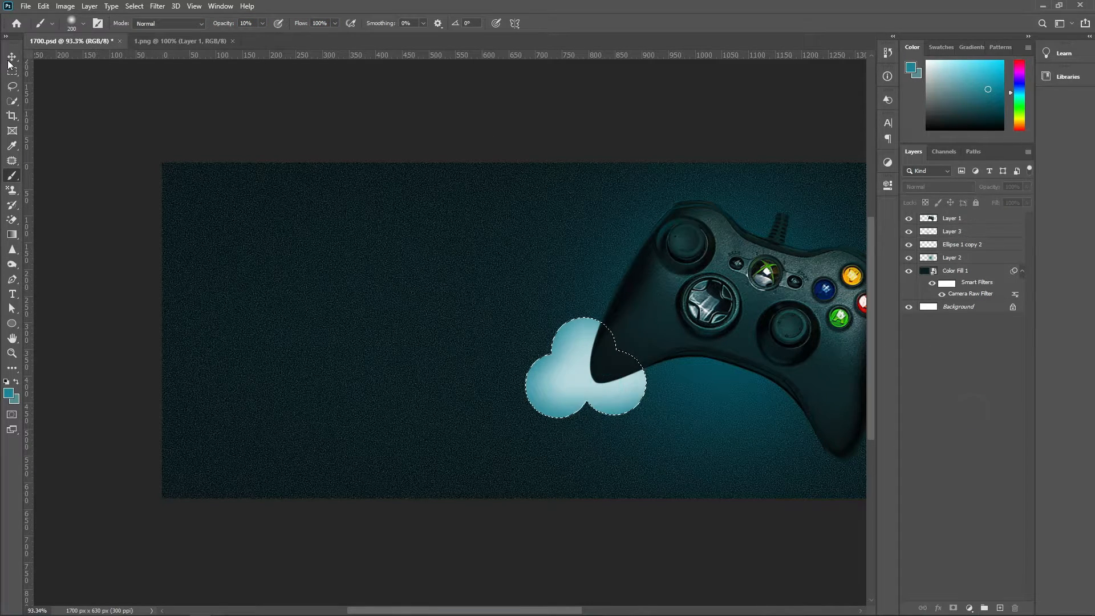
Step: Clear the selection and merge the shading layer with the cloud layer
left_click(11, 57)
key("ctrl+d")
left_click(970, 233)
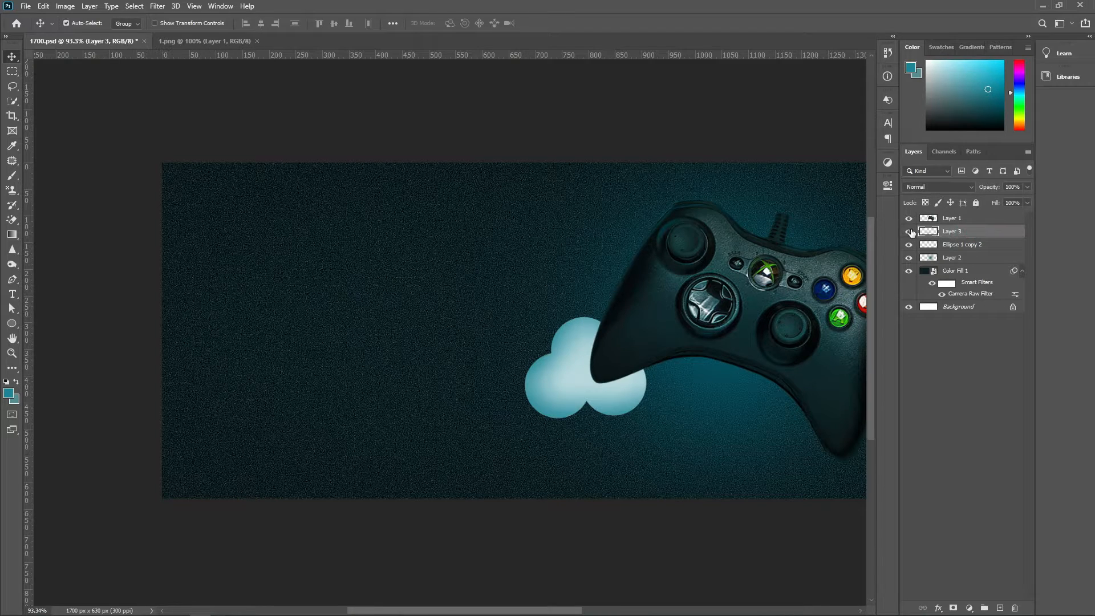
left_click(969, 245, "ctrl")
right_click(970, 244)
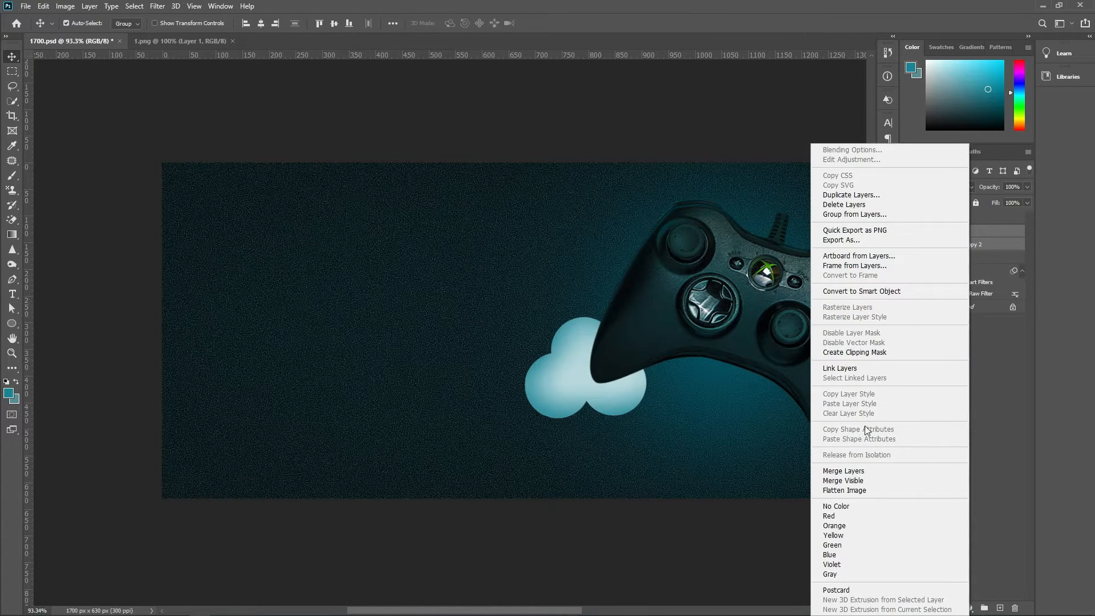
left_click(860, 471)
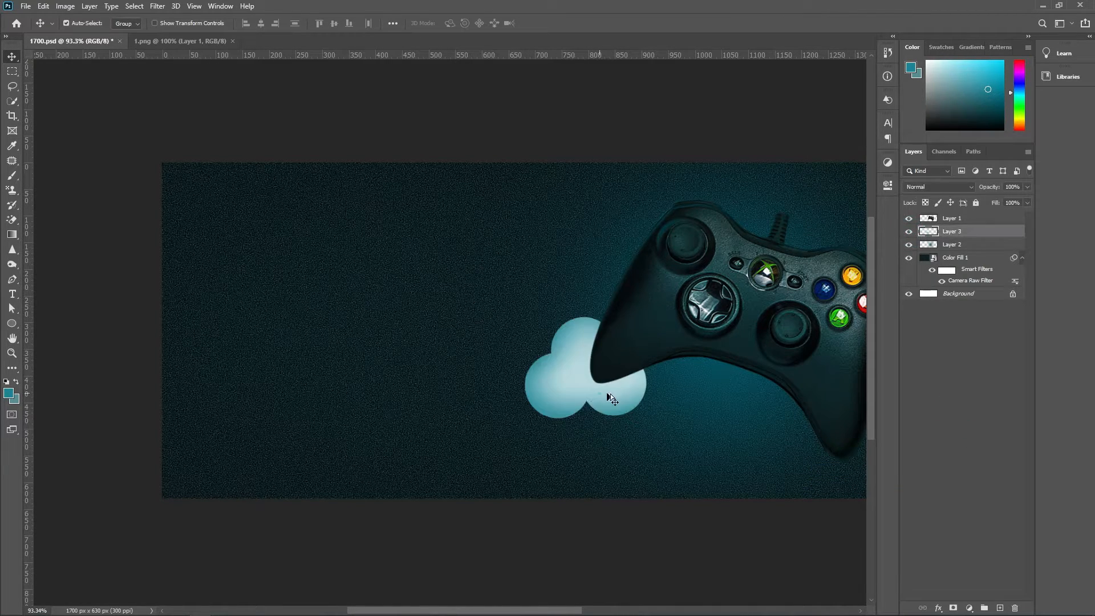
Step: Scale the merged cloud down slightly and shift it to the right behind the controller's left grip
left_click_drag(611, 393, 647, 394)
key("ctrl+t")
left_click_drag(567, 349, 573, 358)
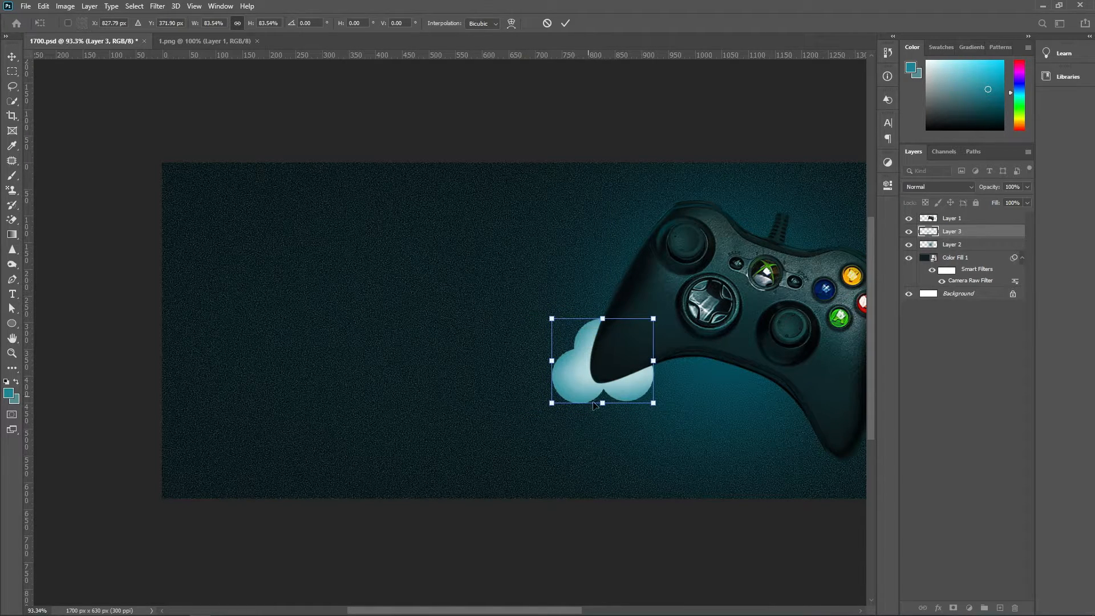
left_click_drag(602, 404, 603, 410)
key("Return")
left_click(968, 380)
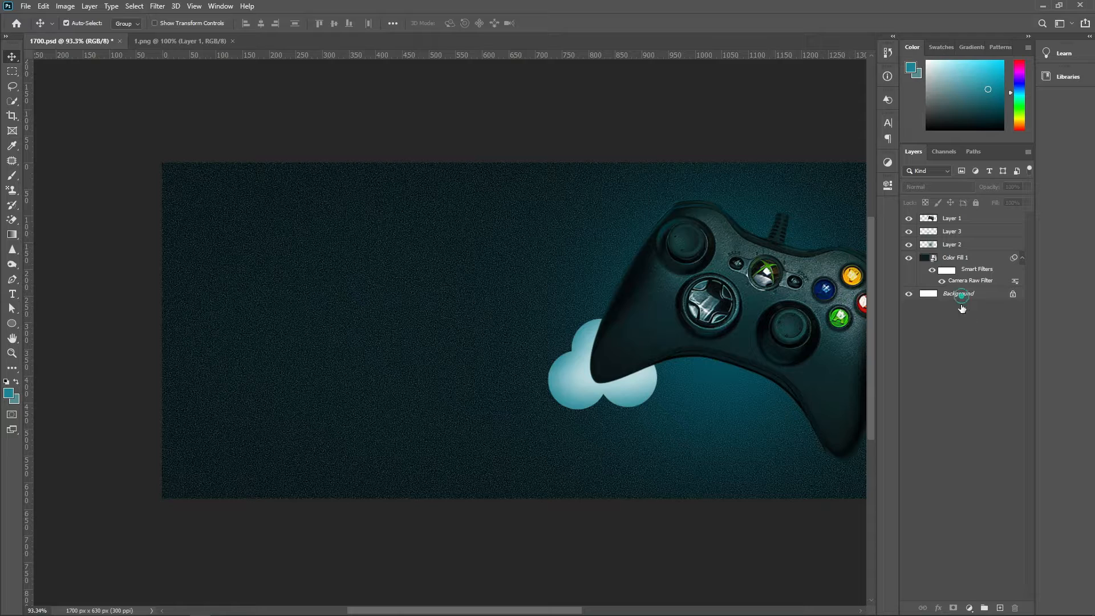
Step: Add a solid colour fill layer in dark teal #00353e directly above the Background layer
left_click(962, 295)
left_click(969, 608)
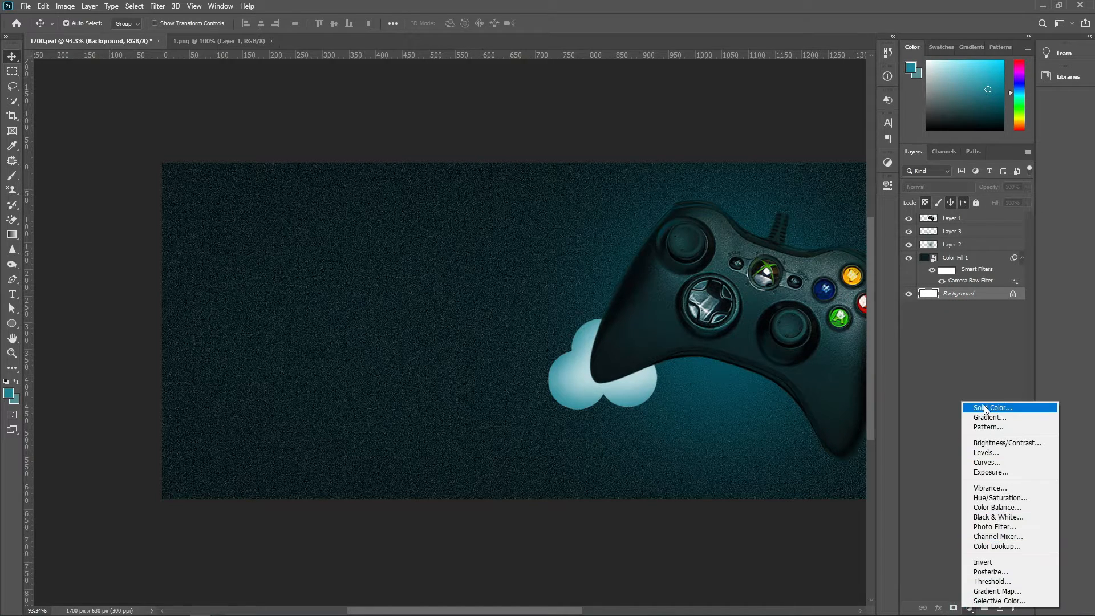
left_click(977, 408)
left_click_drag(713, 560, 745, 529)
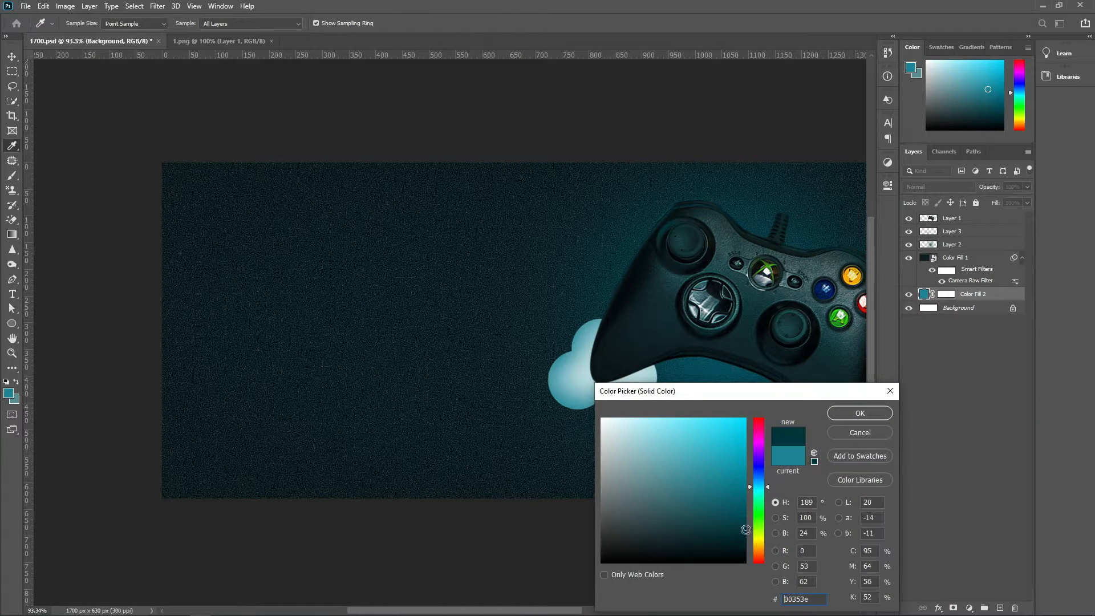
left_click(860, 413)
Step: Lower the opacity of the textured Color Fill 1 layer to 67% and deselect it
left_click(964, 259)
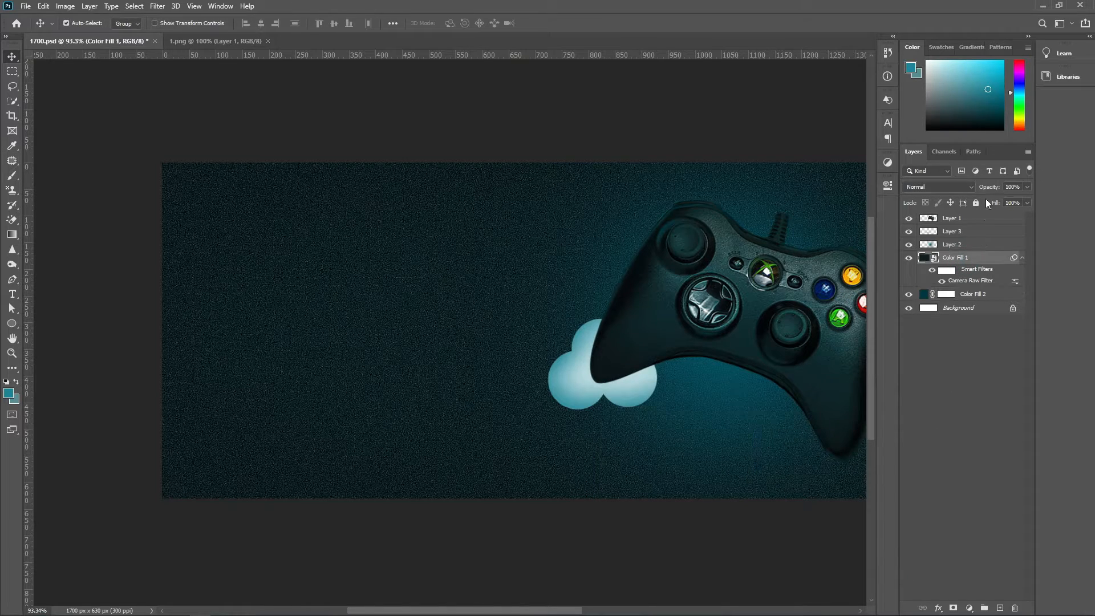
left_click(988, 409)
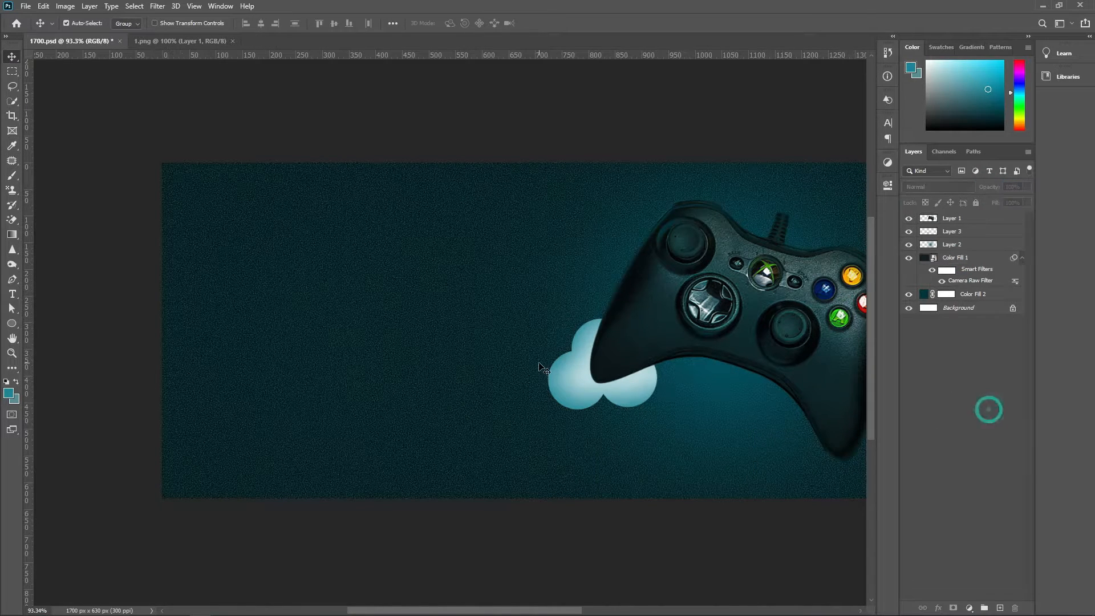
scroll(533, 408, "down", 1)
left_click(474, 373)
left_click(925, 368)
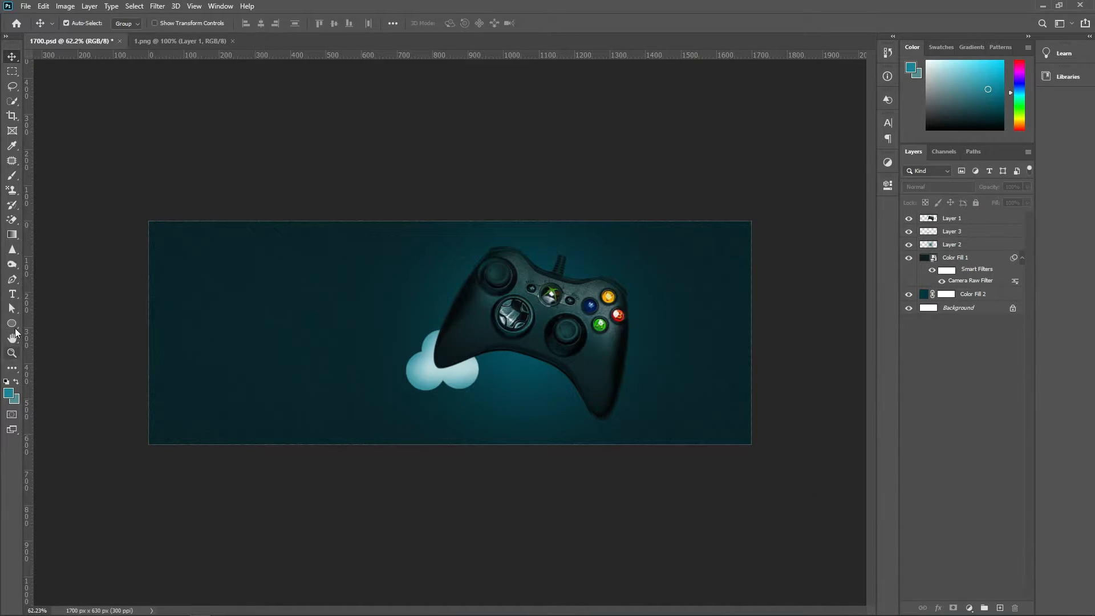
Step: Draw a circle about 167 px in diameter on the empty area beside the controller and remove its stroke
left_click(12, 323)
mouse_move(223, 296)
left_mouse_down()
mouse_move(299, 362)
mouse_move(289, 355)
left_mouse_up()
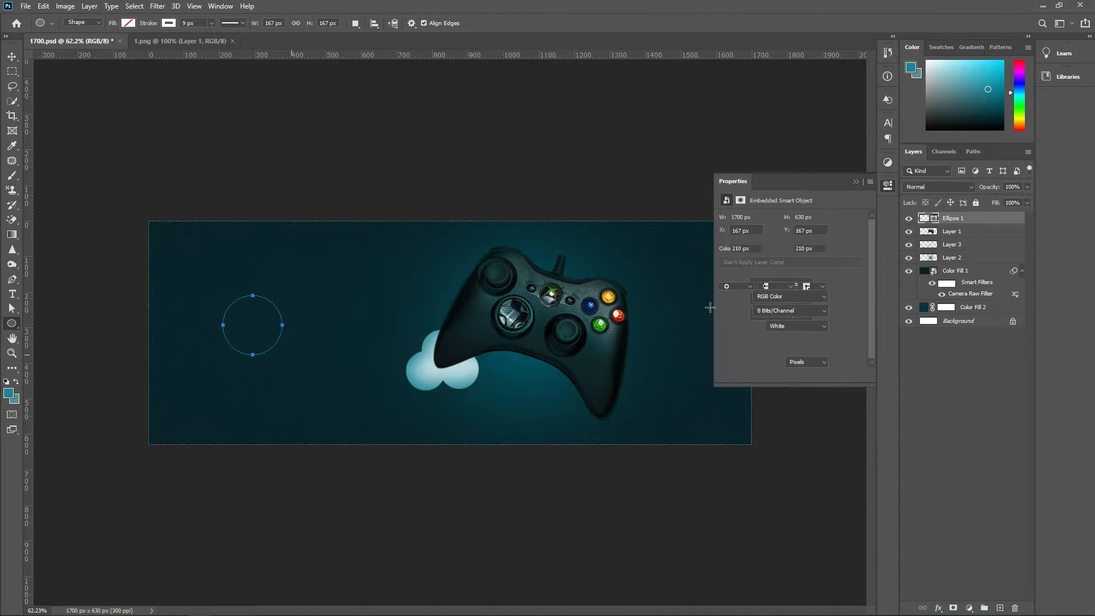
left_click(744, 272)
left_click(732, 293)
Step: Fill the circle with the dark-to-bright teal gradient preset and deselect it
left_click(773, 293)
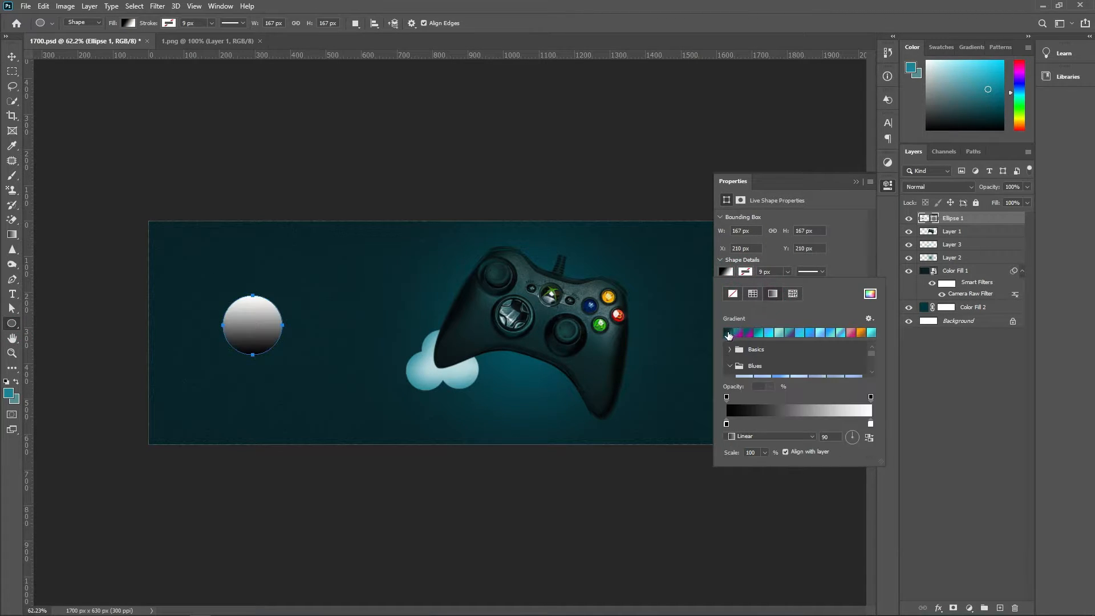
left_click(729, 332)
left_click(856, 181)
left_click(932, 354)
left_click(12, 57)
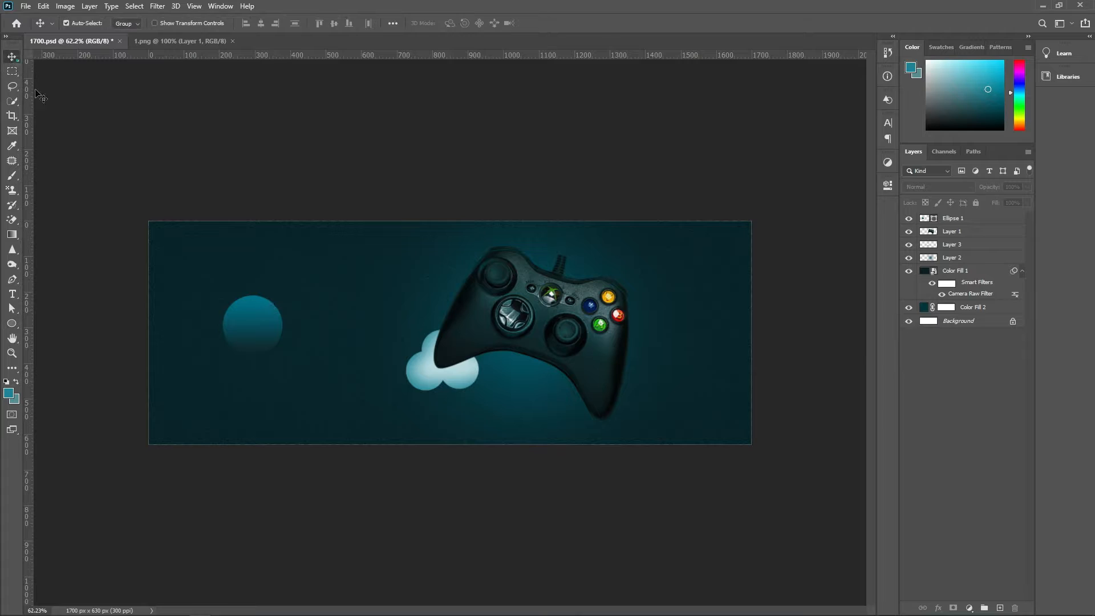
Step: Rotate the circle's linear gradient to an angle of -87.95°
double_click(931, 220)
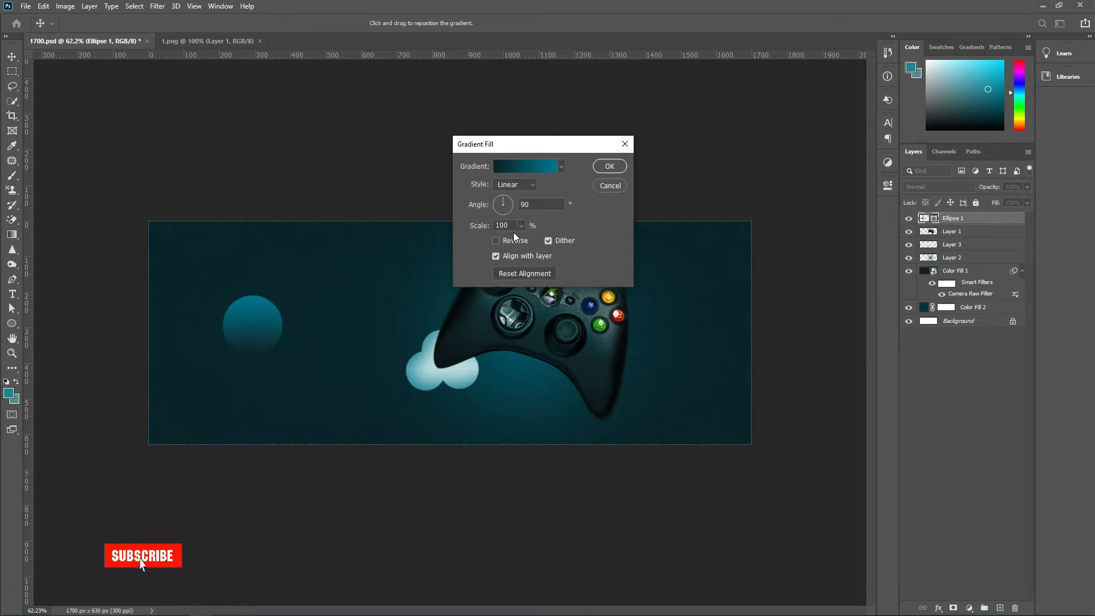
left_click(507, 240)
left_click(506, 240)
left_click_drag(511, 208, 502, 216)
Step: Change the dark colour stop of the circle's gradient to #1e4c56 and apply the gradient
left_click(516, 166)
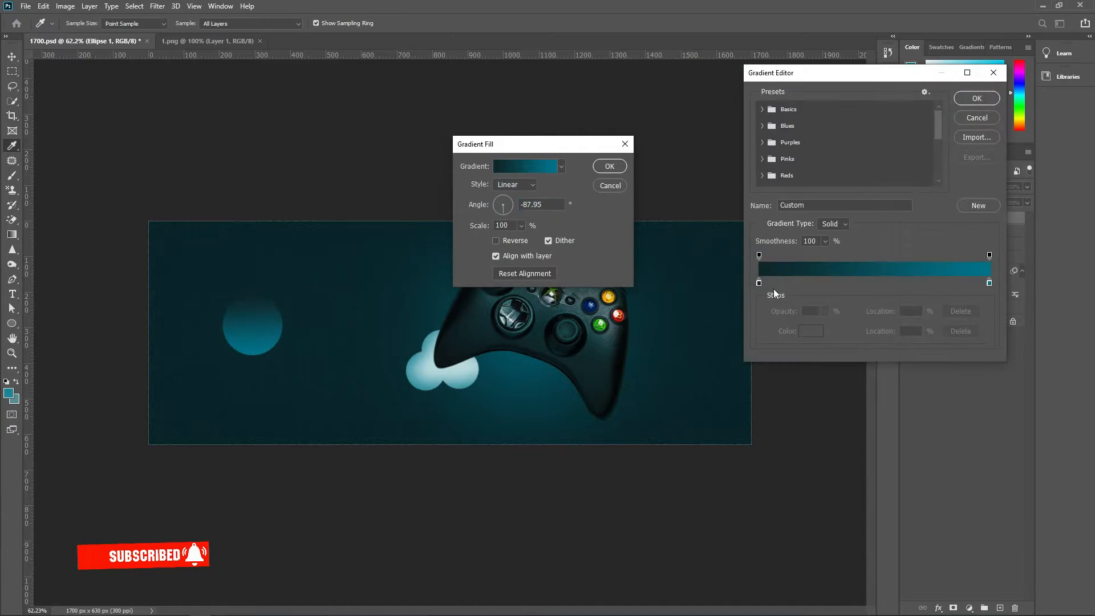
left_click(758, 282)
left_click(811, 331)
left_click(696, 517)
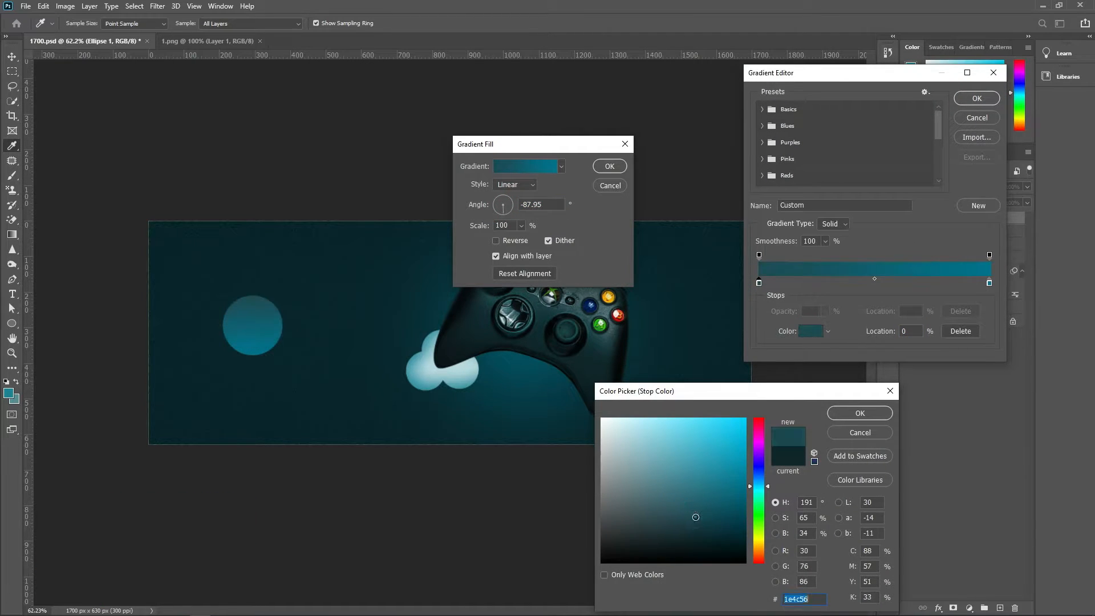
left_click(861, 419)
left_click(976, 98)
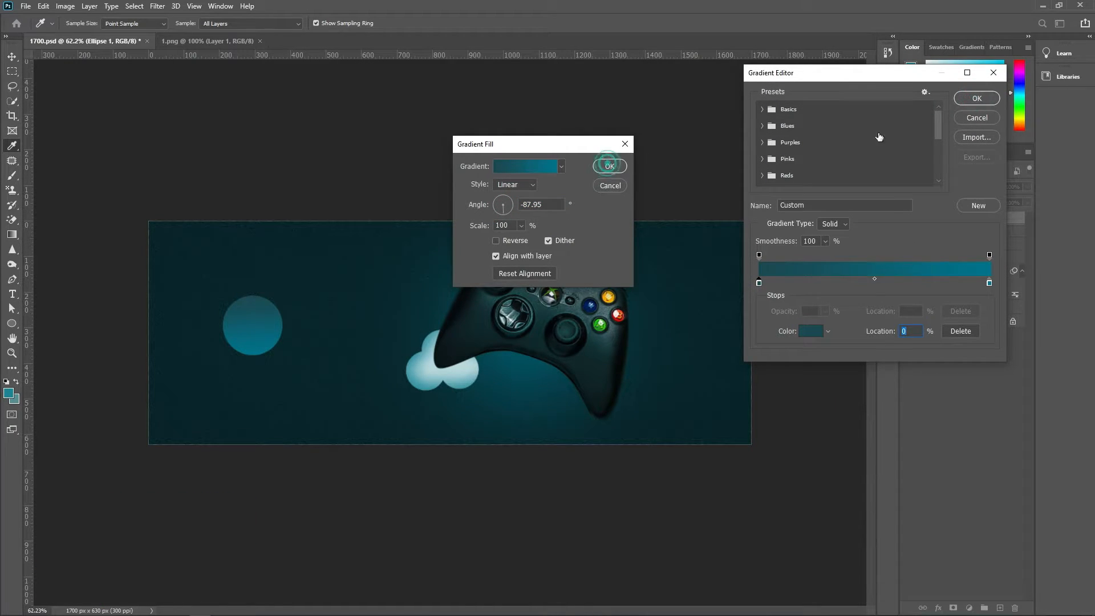
left_click(609, 166)
key("v")
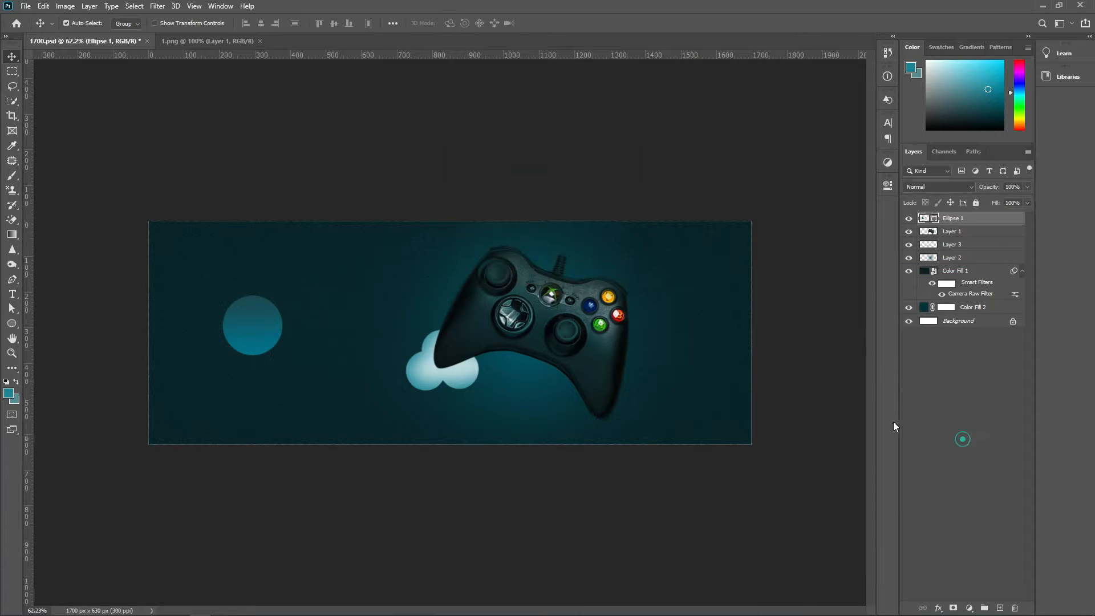
Step: Shrink the gradient circle, position it at the controller's left grip tip, and place its layer beneath the controller layer
left_click_drag(266, 327, 460, 377)
key("ctrl+t")
key("Return")
left_click_drag(942, 220, 941, 238)
Step: Enlarge the cloud so it extends well beyond the small gradient circle
left_click(413, 405)
scroll(440, 348, "up", 2)
left_click(398, 396)
left_click_drag(407, 394, 405, 391)
key("ctrl+t")
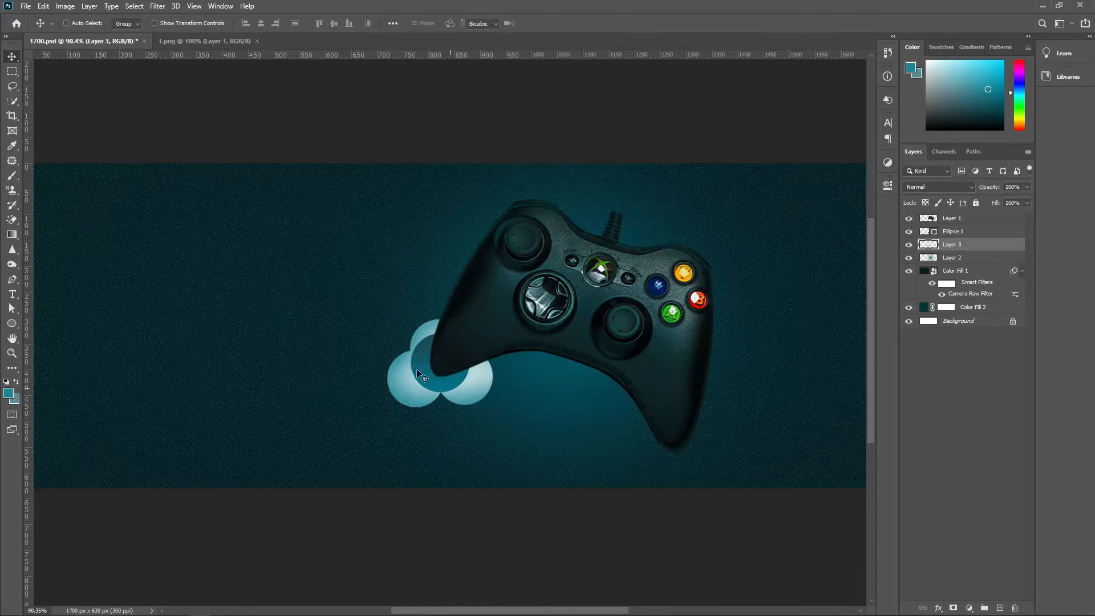
left_click_drag(387, 318, 364, 299)
left_click_drag(492, 406, 508, 422)
key("Return")
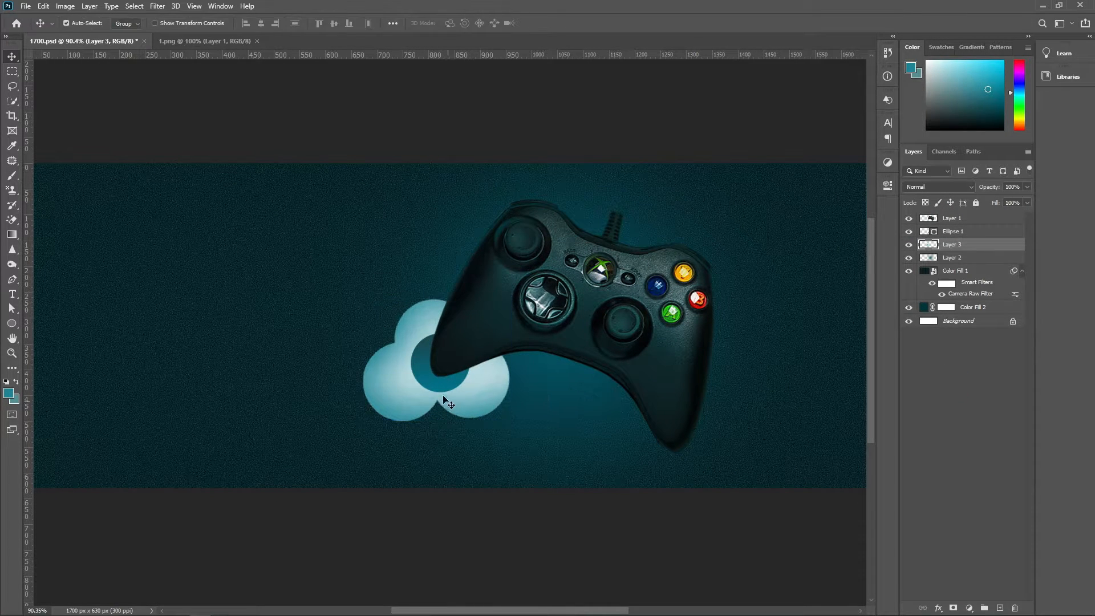
Step: Duplicate the small gradient circle and place the copy behind the controller's right grip
left_click(442, 393)
key("ctrl+t")
left_click_drag(469, 389, 572, 390)
key("Return")
key("ctrl+t")
key("Return")
left_click(545, 432)
scroll(546, 432, "down", 4)
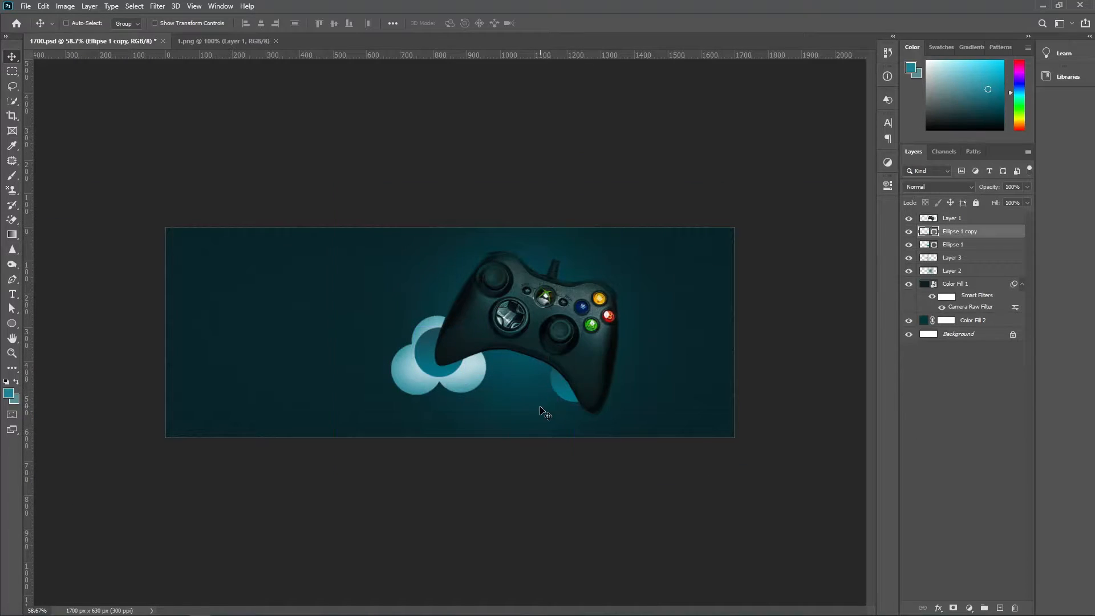
Step: Enlarge the duplicated circle substantially, centre it behind the controller's right grip, and deselect it
key("ctrl+t")
left_click_drag(600, 352, 686, 311)
left_click_drag(652, 342, 629, 351)
key("Return")
left_click(565, 451)
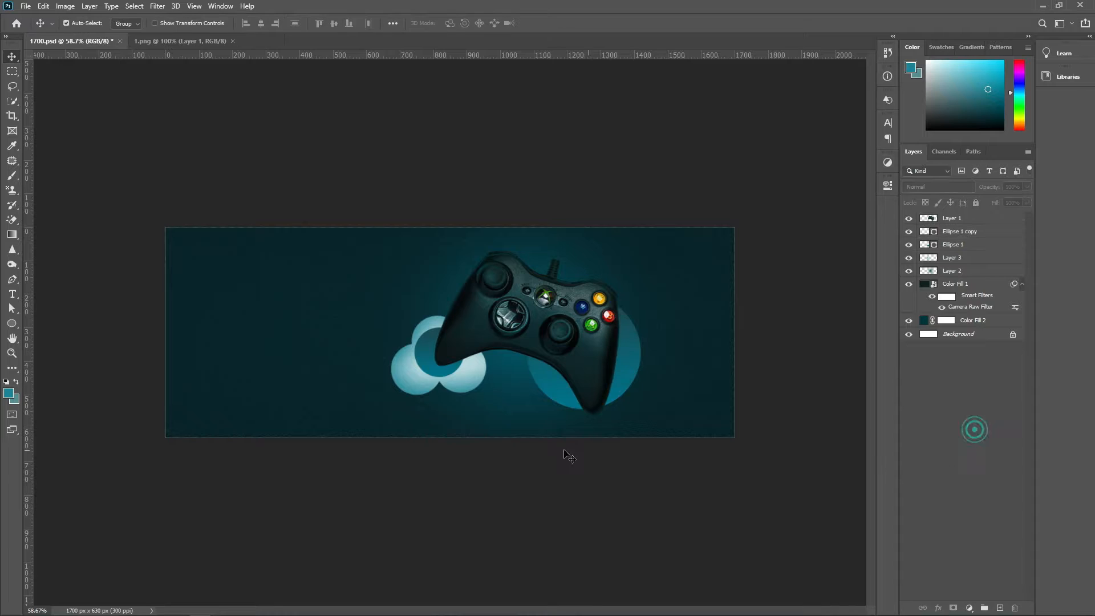
Step: Lock the Color Fill 1 and Color Fill 2 background layers
scroll(536, 436, "down", 1)
left_click(409, 366)
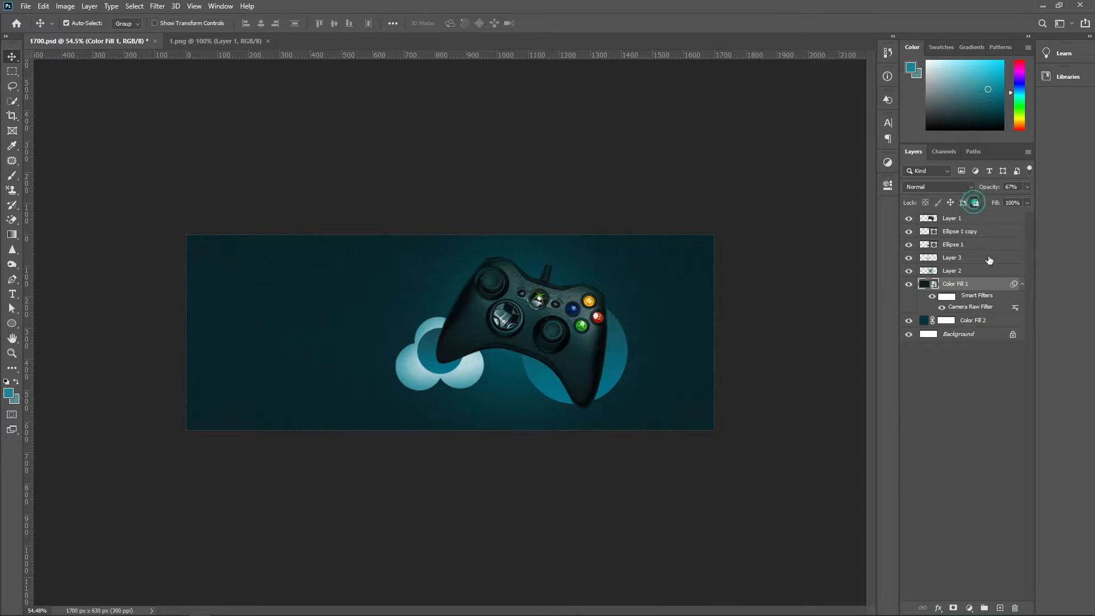
left_click(969, 322)
left_click(973, 202)
left_click(982, 465)
left_click_drag(442, 284, 567, 359)
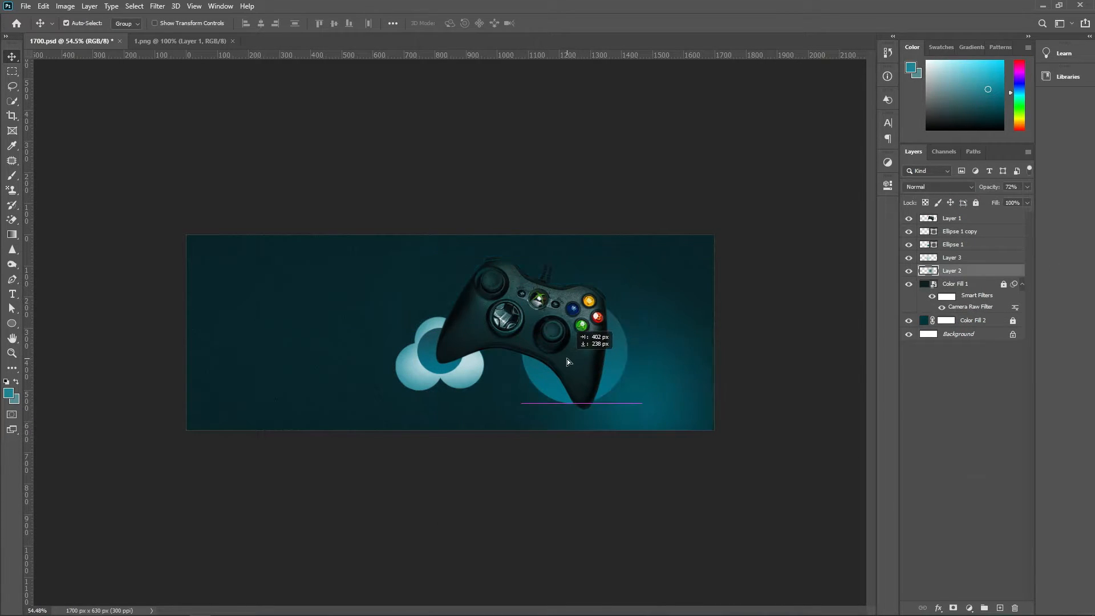
key("ctrl+z")
left_click_drag(321, 278, 717, 402)
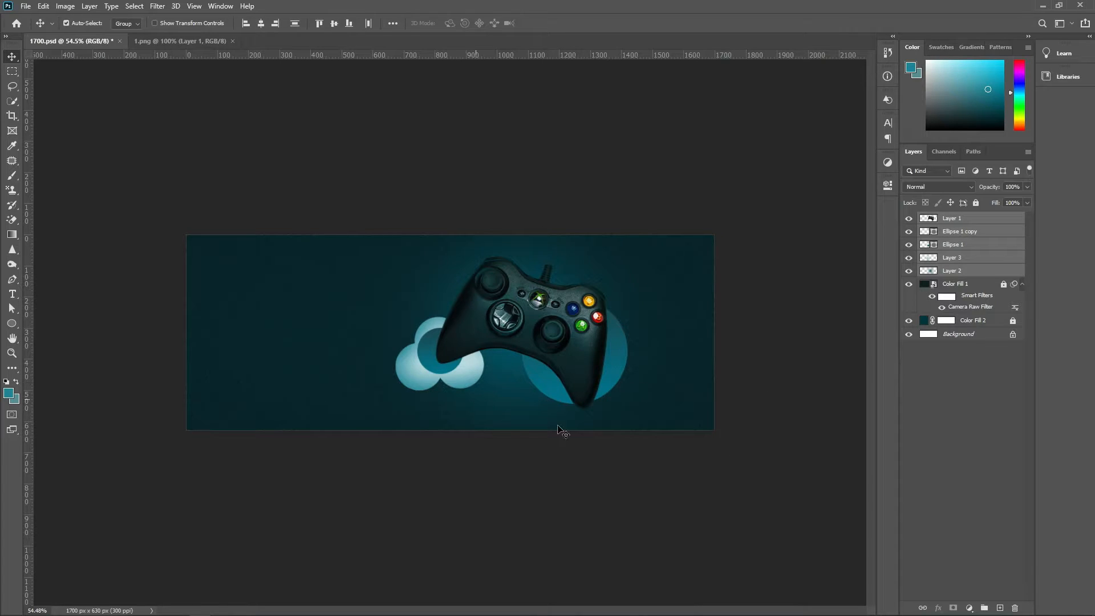
scroll(450, 418, "up", 3)
left_click(967, 410)
Step: Select the cloud together with its small gradient circle and enlarge both towards the upper right
left_click(404, 380)
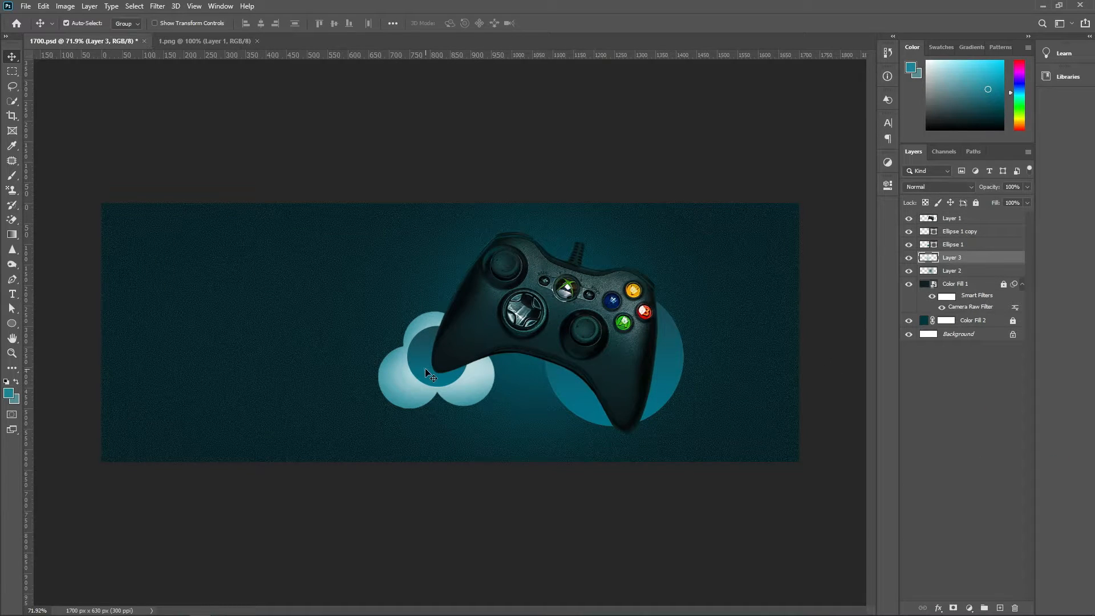
left_click(426, 368)
left_click(1010, 257, "ctrl")
key("ctrl+t")
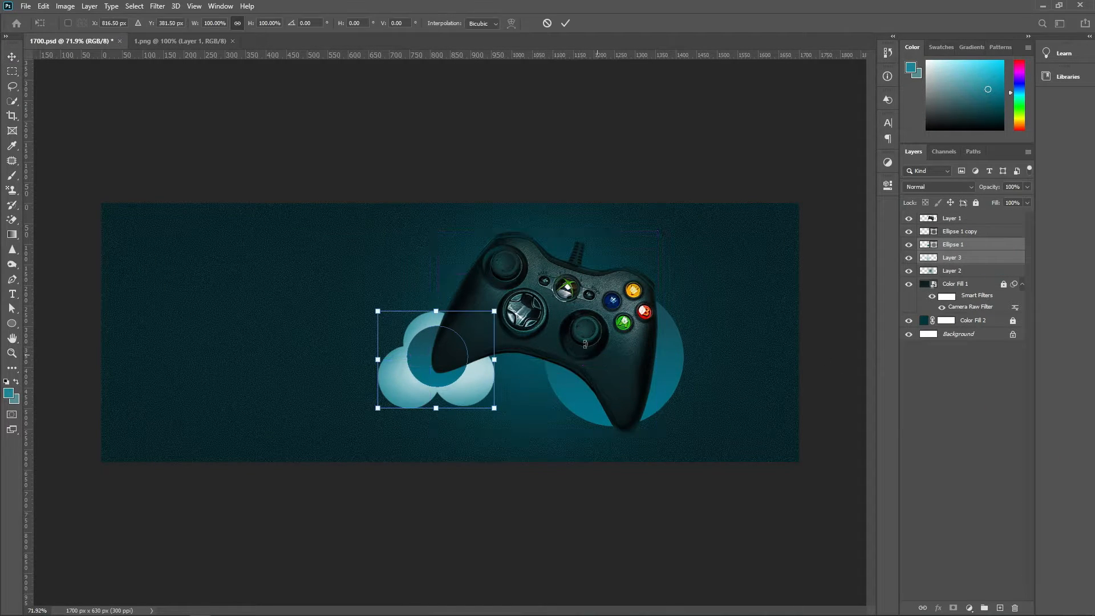
left_click_drag(498, 304, 520, 288)
key("Return")
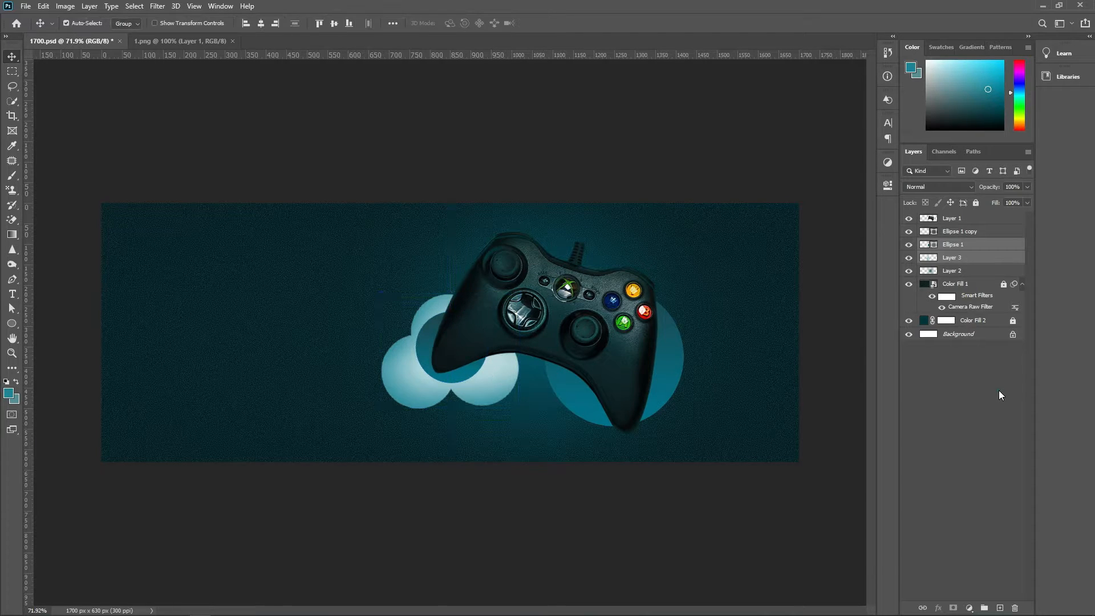
Step: Add a new layer directly above the cloud layer and activate the Brush tool
left_click(415, 384)
left_click(1000, 607)
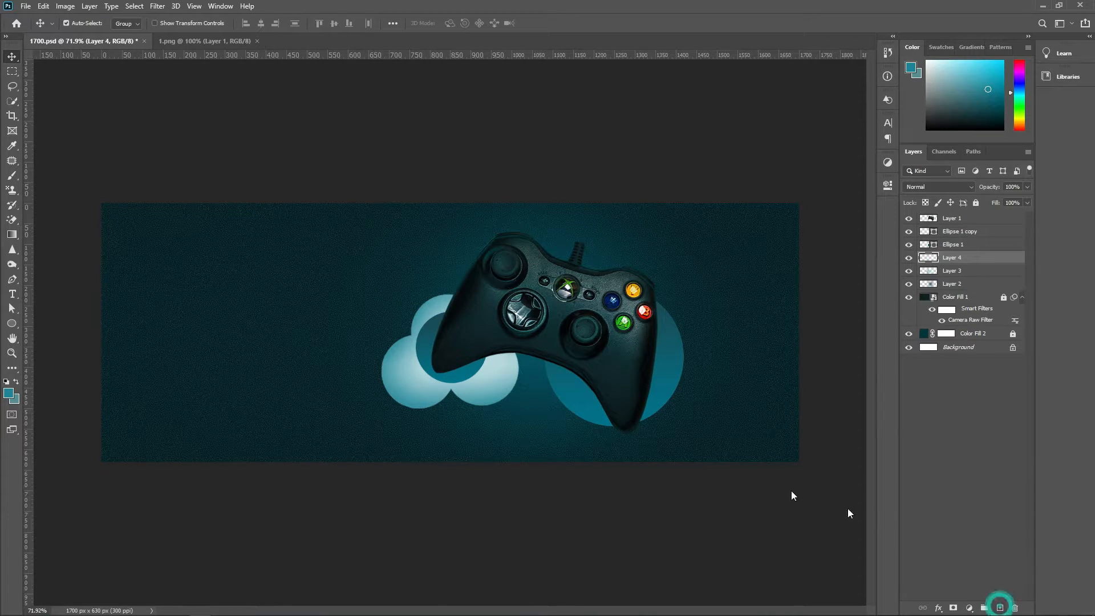
key("b")
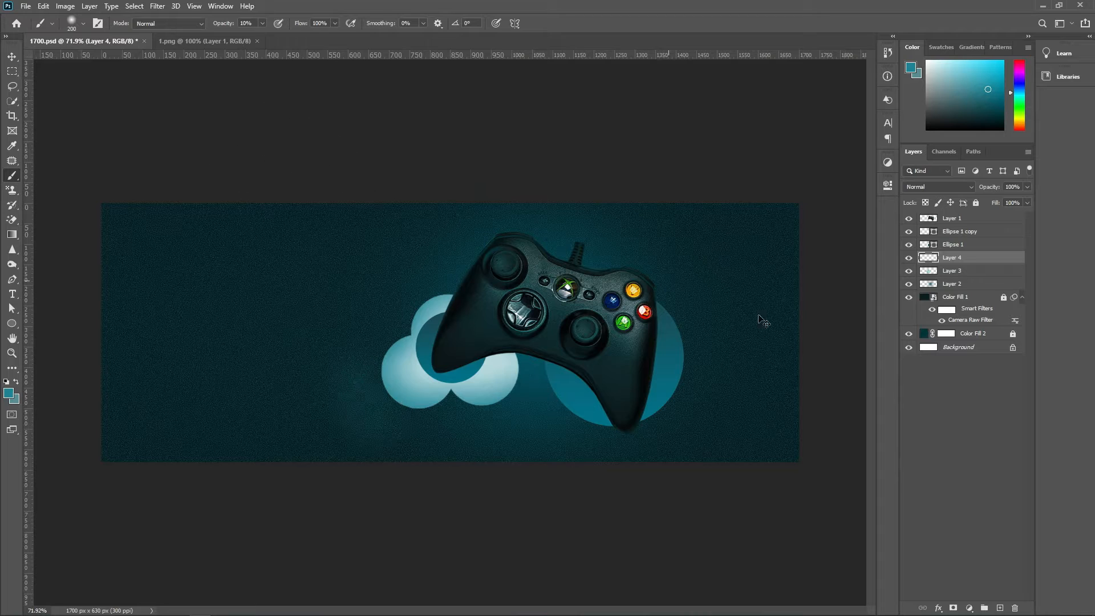
Step: Load the cloud's outline as a selection, raise the brush opacity to 100%, shade the cloud with teal on Layer 4, and deselect
left_click(929, 272, "ctrl")
left_click_drag(225, 21, 406, 40)
mouse_move(397, 426)
left_mouse_down()
mouse_move(453, 438)
mouse_move(475, 416)
mouse_move(546, 446)
mouse_move(521, 373)
mouse_move(531, 340)
mouse_move(523, 300)
mouse_move(434, 265)
mouse_move(280, 253)
left_mouse_up()
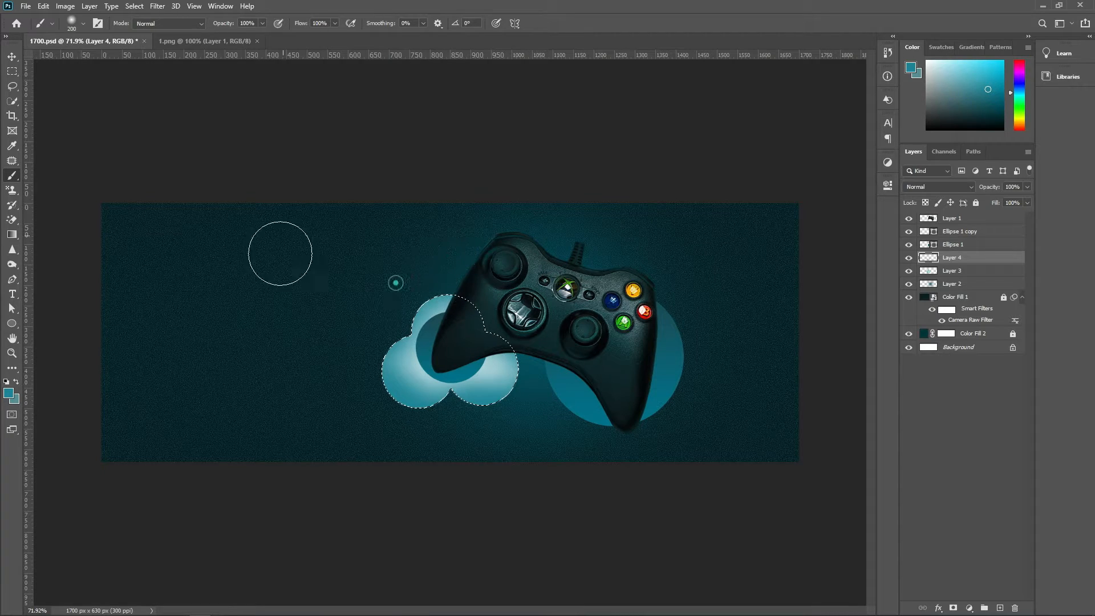
key("v")
left_click(946, 406)
key("ctrl+d")
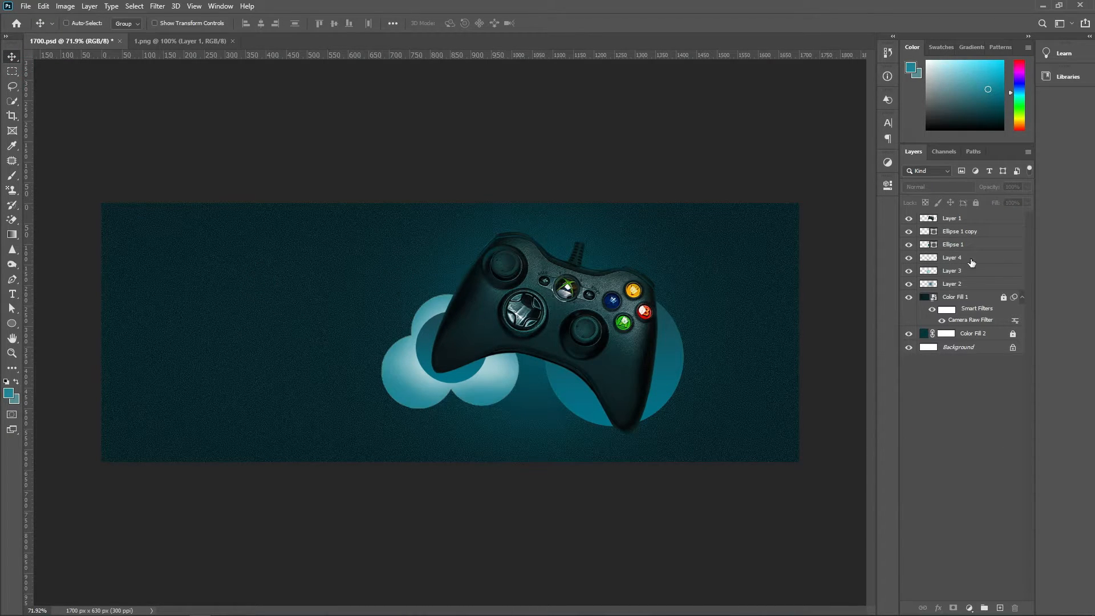
left_click(971, 261)
left_click(961, 274, "ctrl")
key("ctrl+e")
left_click(908, 259)
left_click(908, 259)
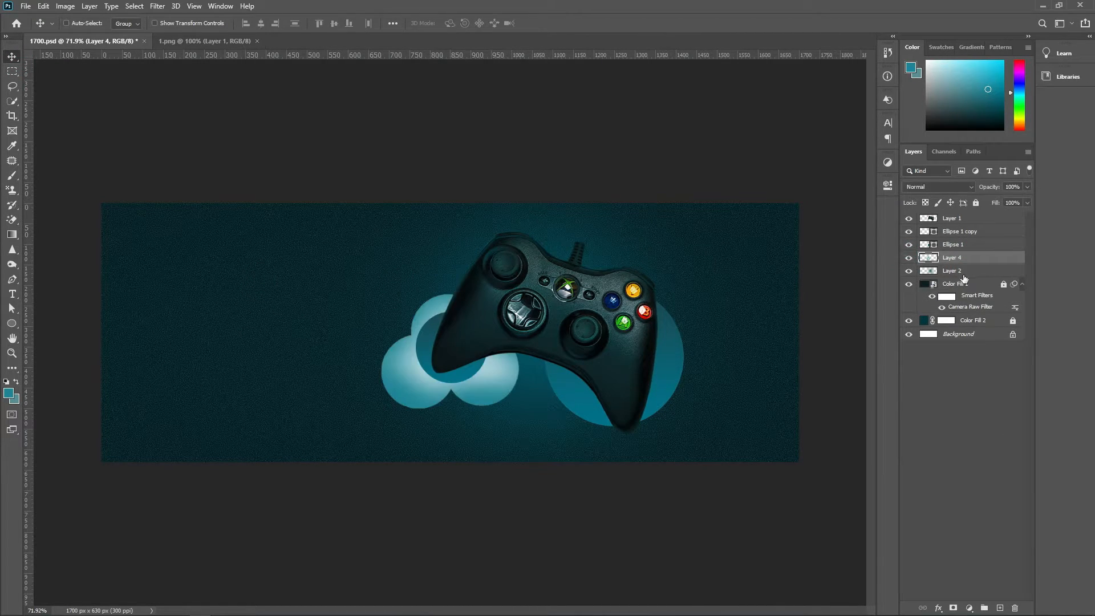
key("ctrl+z")
key("ctrl+z")
key("ctrl+z")
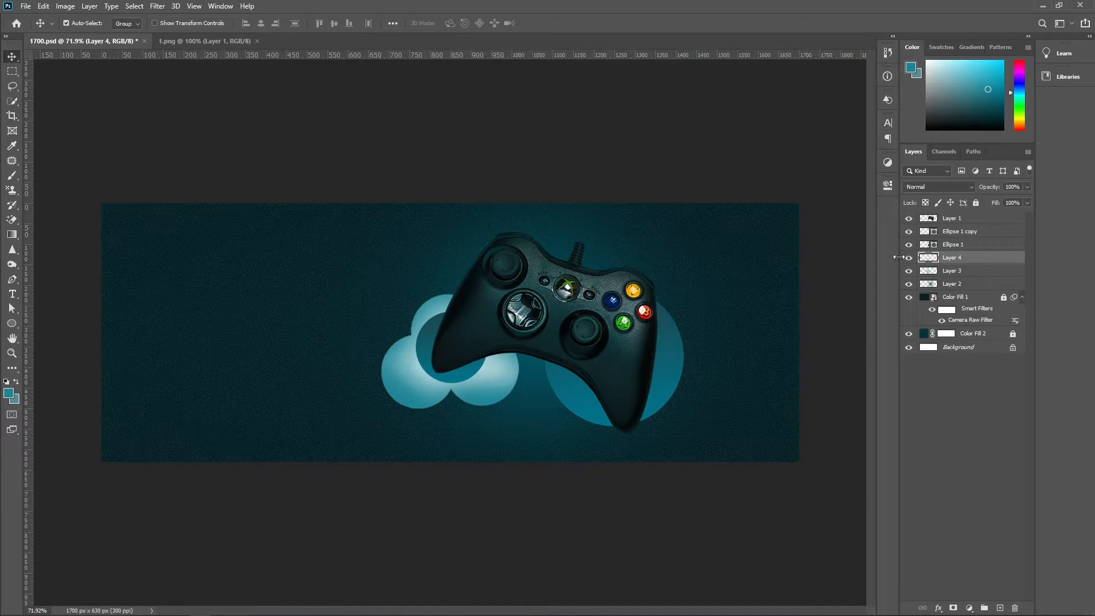
Step: Merge the cloud's shading layer, Layer 4, with Layer 3 and check the merged cloud by toggling its visibility
left_click(909, 257)
left_click(908, 258)
left_click(909, 272)
left_click(909, 272)
left_click(946, 271, "ctrl")
key("ctrl+e")
left_click(970, 374)
left_click(910, 261)
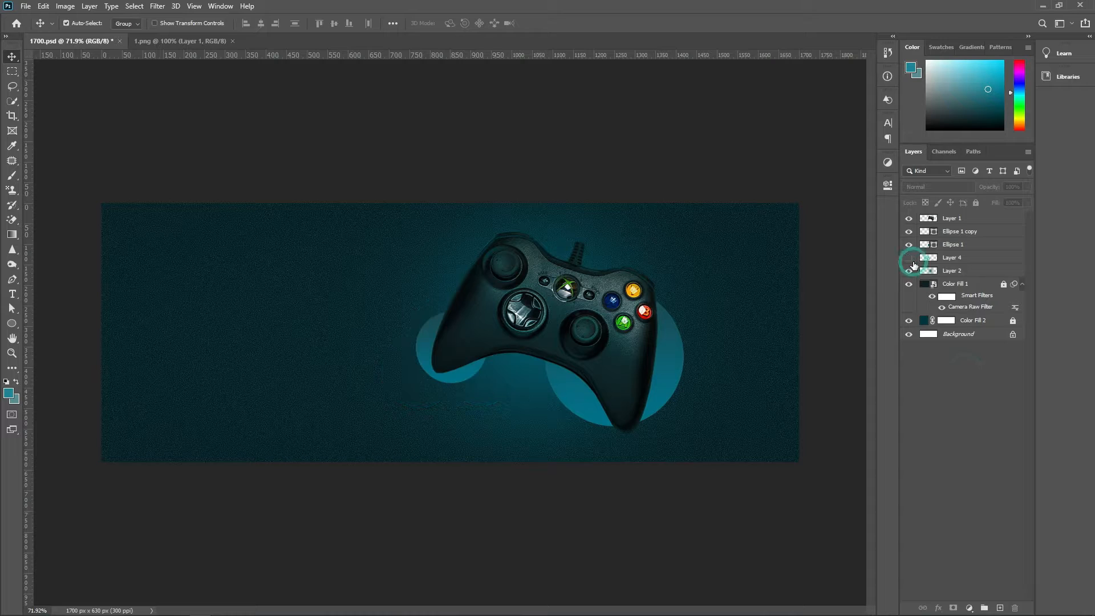
left_click(911, 260)
left_click(941, 379)
Step: Select the controller, cloud and circles together, shift them horizontally towards the banner's right edge, and deselect them
scroll(687, 399, "down", 2)
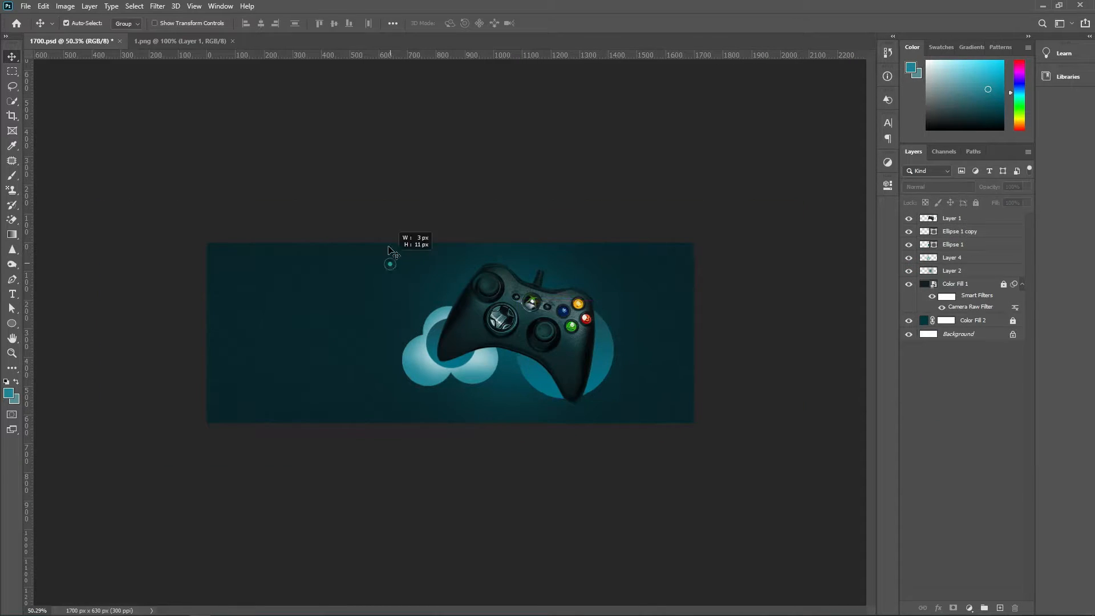
left_click_drag(321, 212, 621, 413)
left_click_drag(503, 320, 551, 319)
left_click(984, 375)
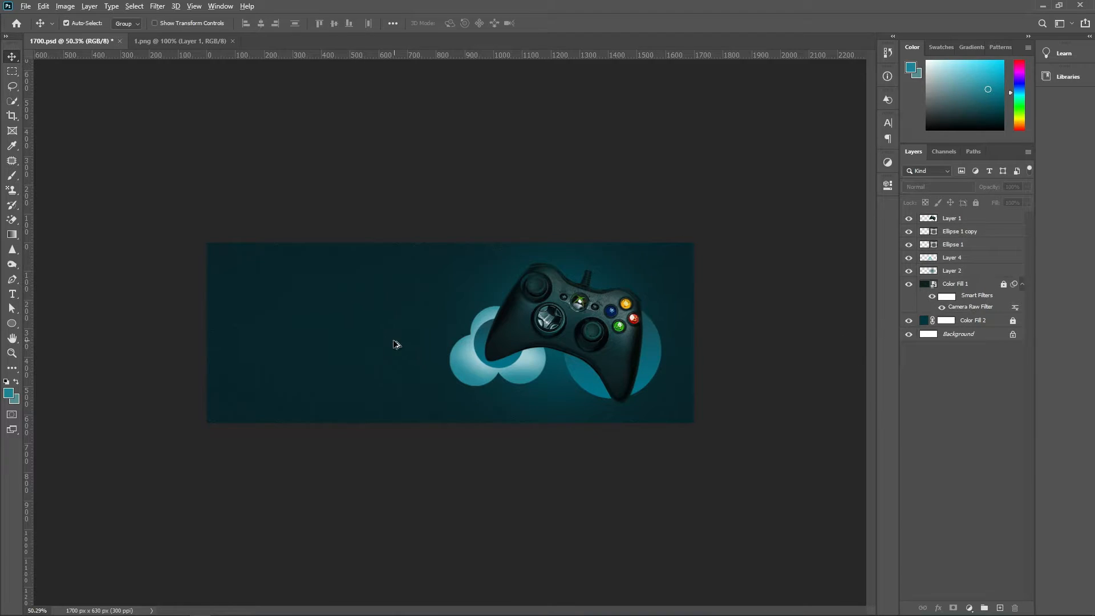
Step: Add the heading "GAMING CONTROL" in Inter Black, 12 pt, in the banner's upper left area
scroll(330, 335, "up", 1)
key("t")
left_click(222, 280)
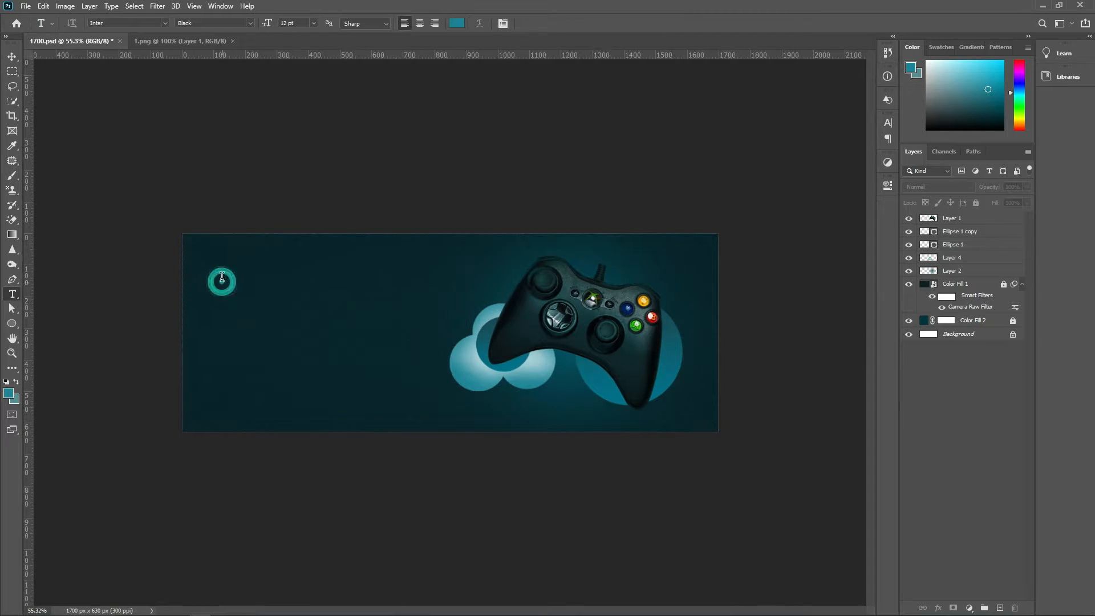
key("BackSpace")
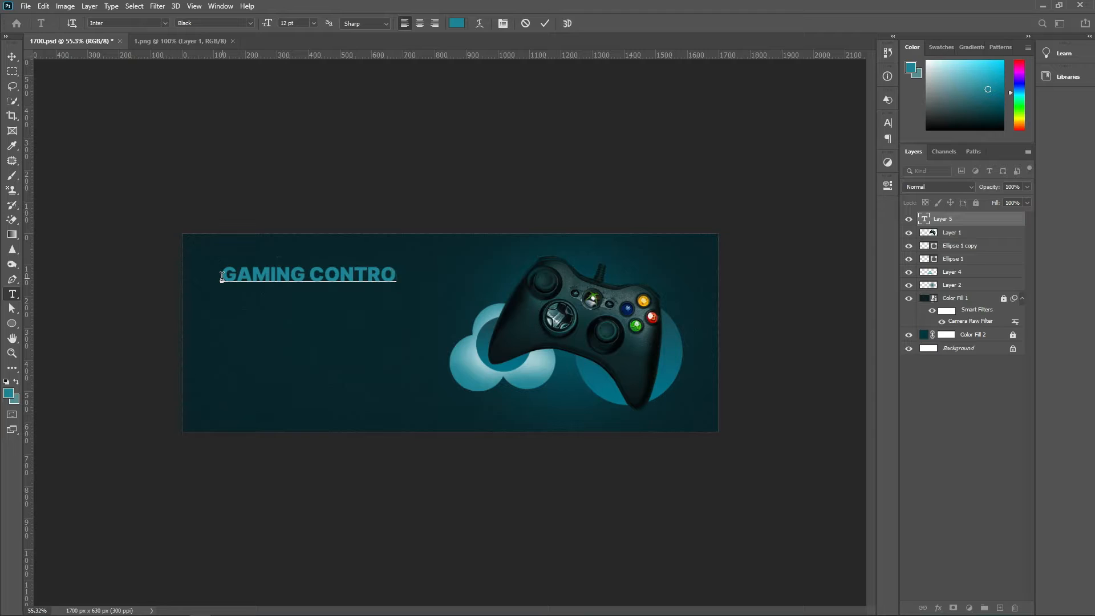
key("ctrl+Return")
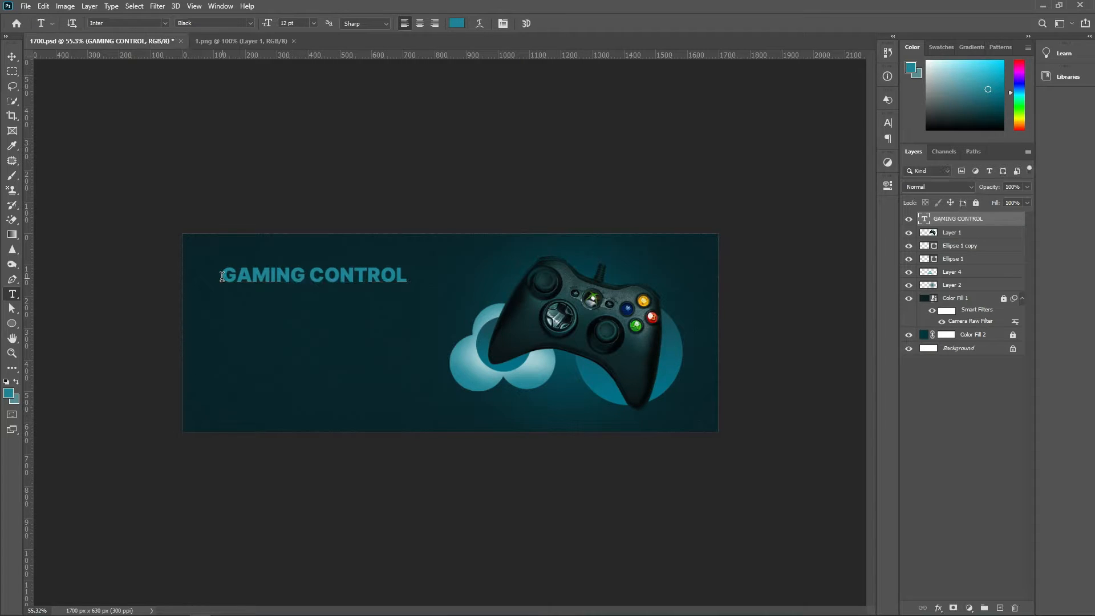
Step: Enlarge the GAMING CONTROL heading proportionally to about 15.34 pt, keeping its upper left corner in place
left_click(11, 58)
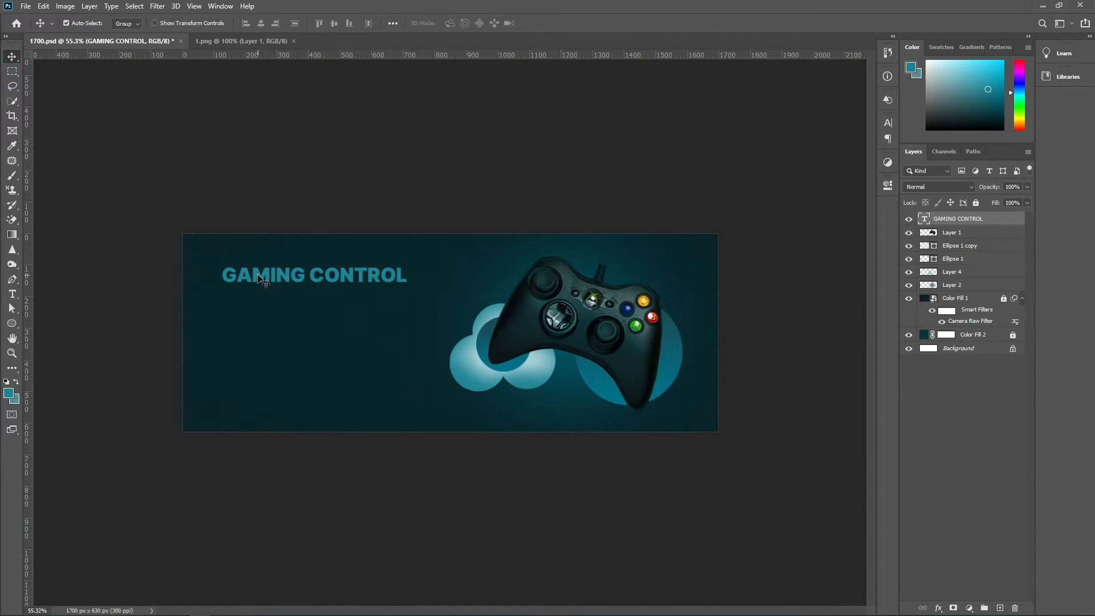
key("ctrl+t")
left_click_drag(407, 286, 457, 316)
key("Return")
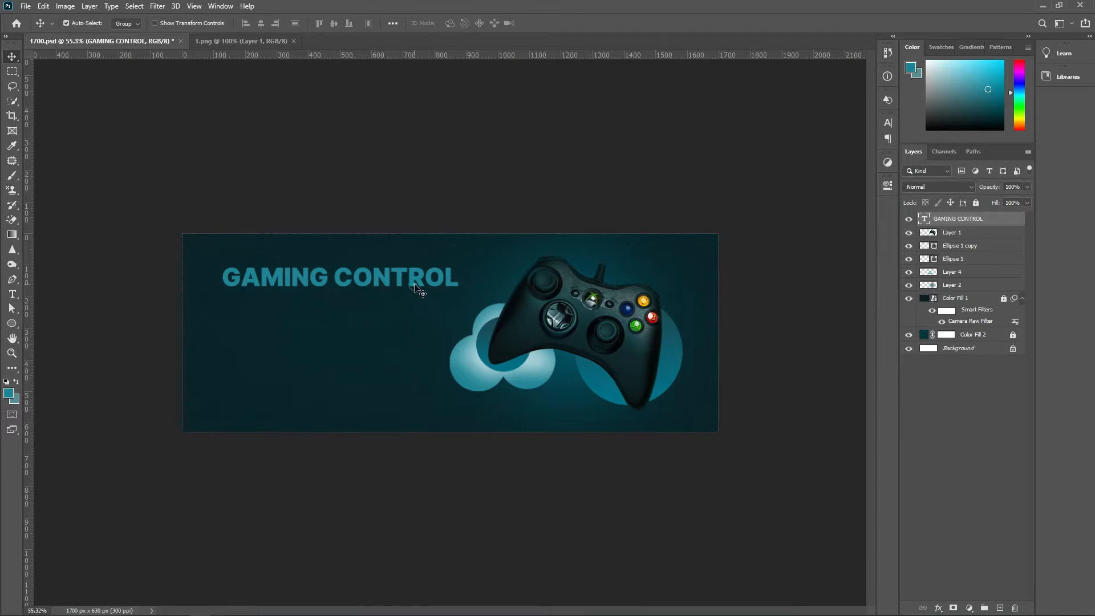
Step: Change the text colour of the whole GAMING CONTROL heading to white (ffffff)
double_click(415, 284)
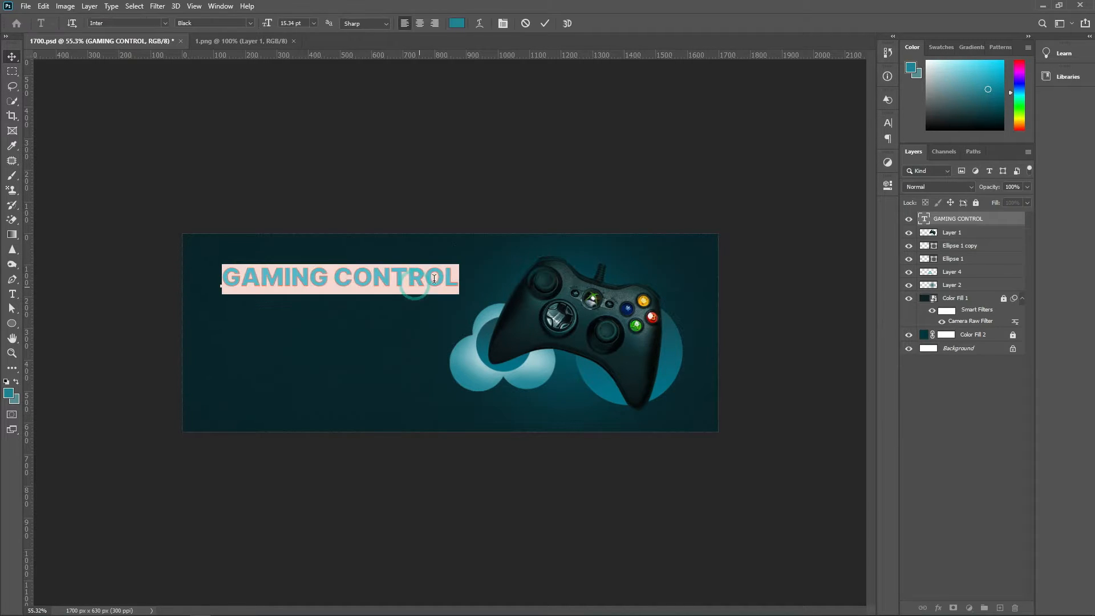
left_click(887, 122)
left_click(792, 151)
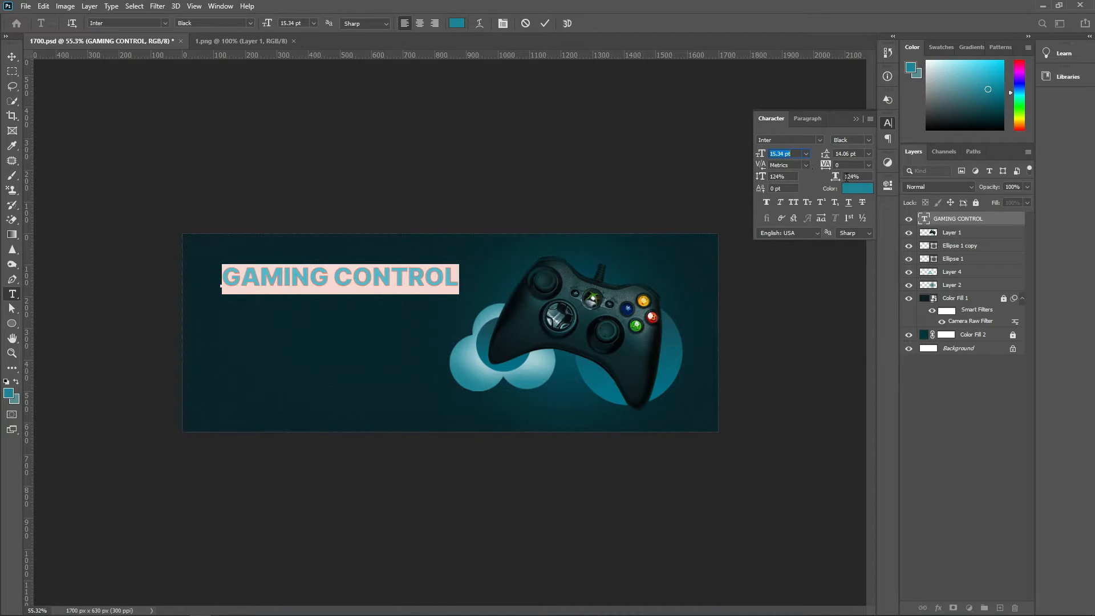
left_click(859, 190)
left_click(643, 452)
left_click_drag(643, 451, 601, 419)
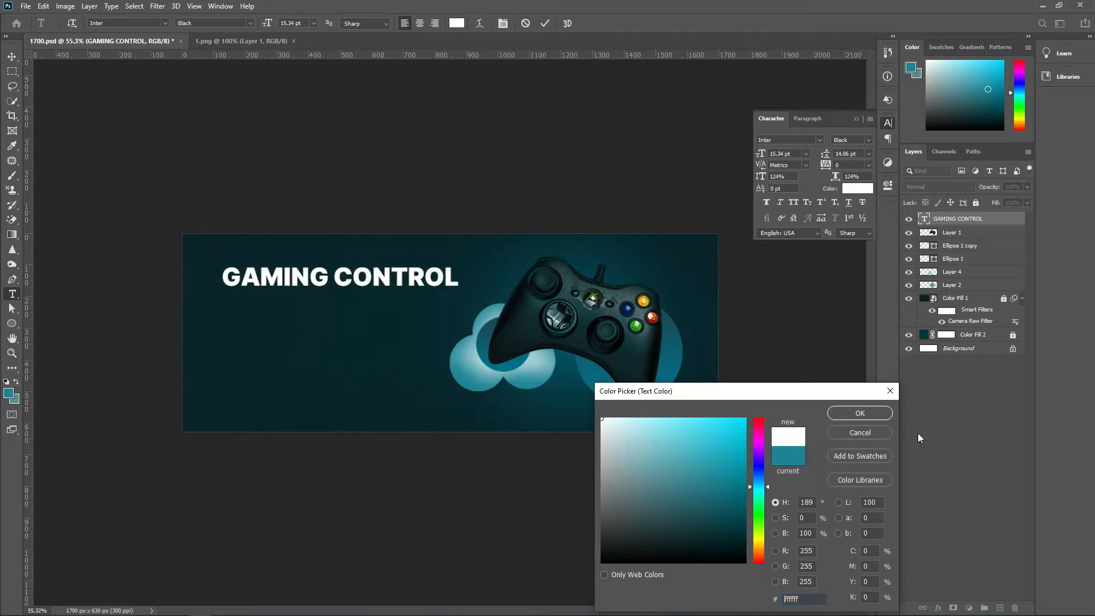
left_click(860, 412)
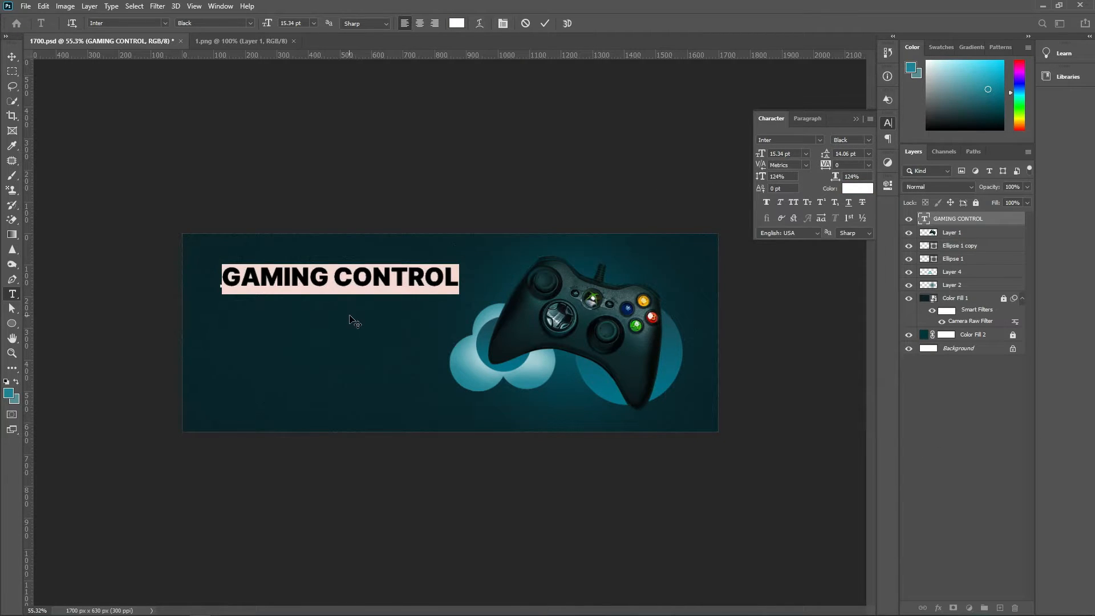
Step: Set the word CONTROL in the heading to the Bold font weight
left_click_drag(336, 275, 684, 229)
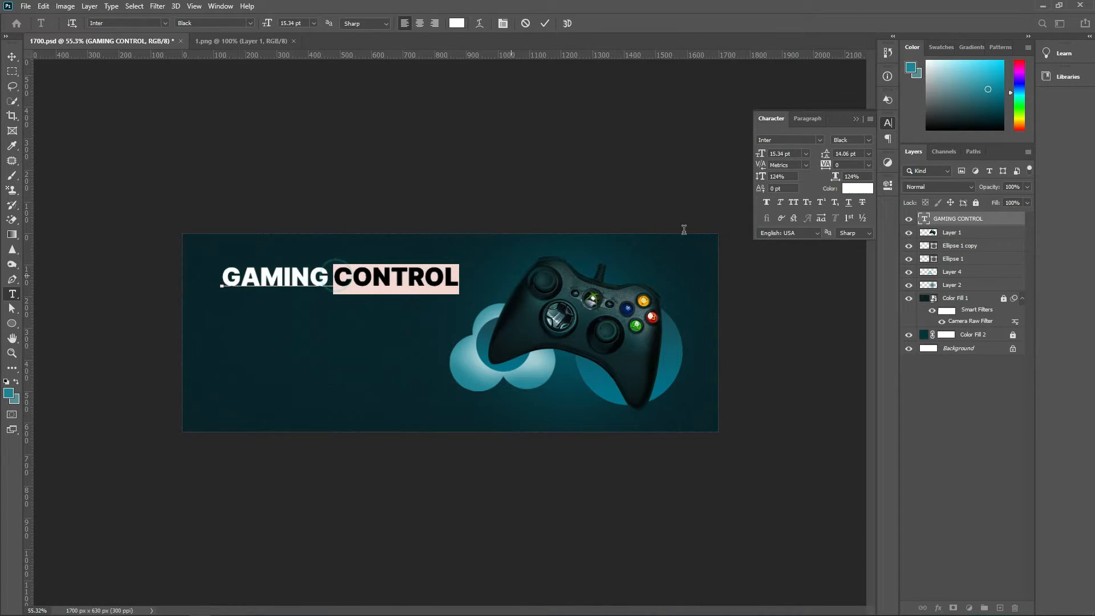
left_click(867, 139)
left_click(861, 203)
left_click(545, 22)
key("v")
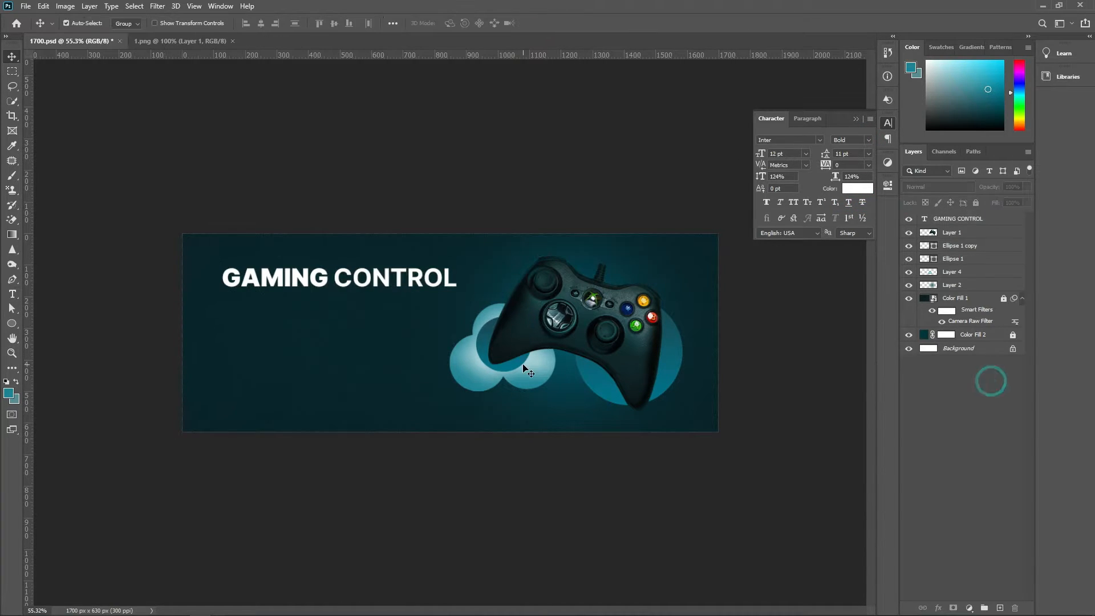
Step: Set the word CONTROL in the heading to the SemiBold font weight and deselect the text layer
double_click(347, 285)
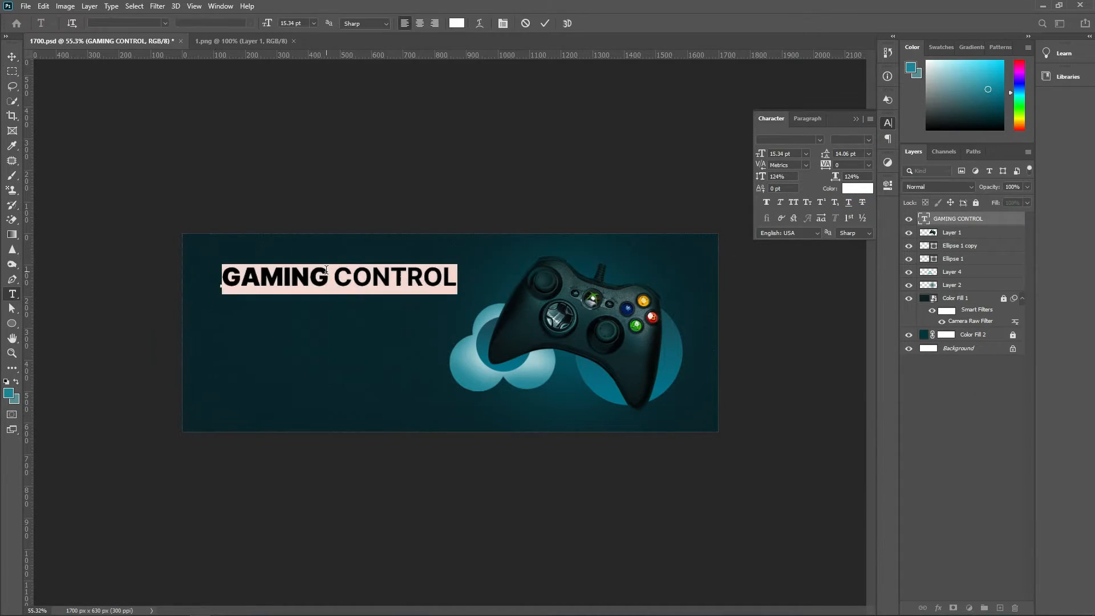
left_click_drag(327, 272, 607, 302)
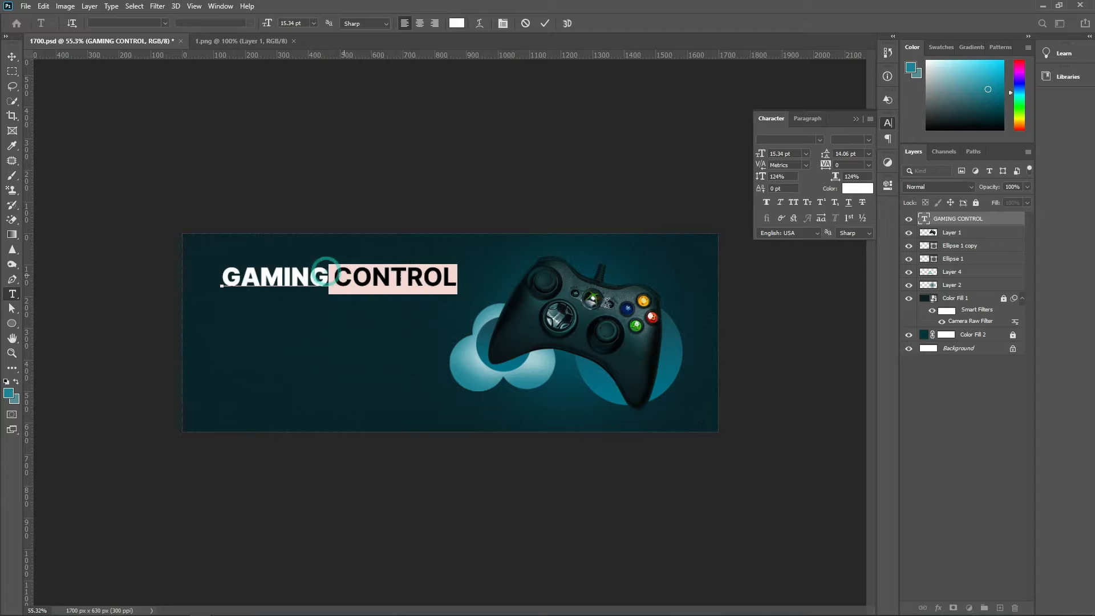
left_click(870, 140)
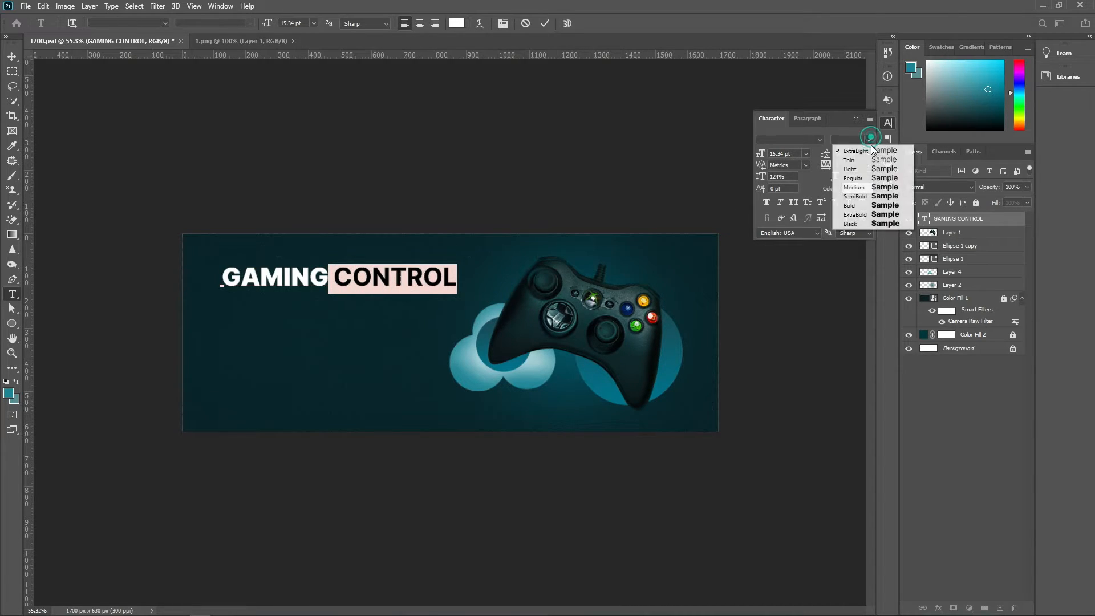
left_click(868, 200)
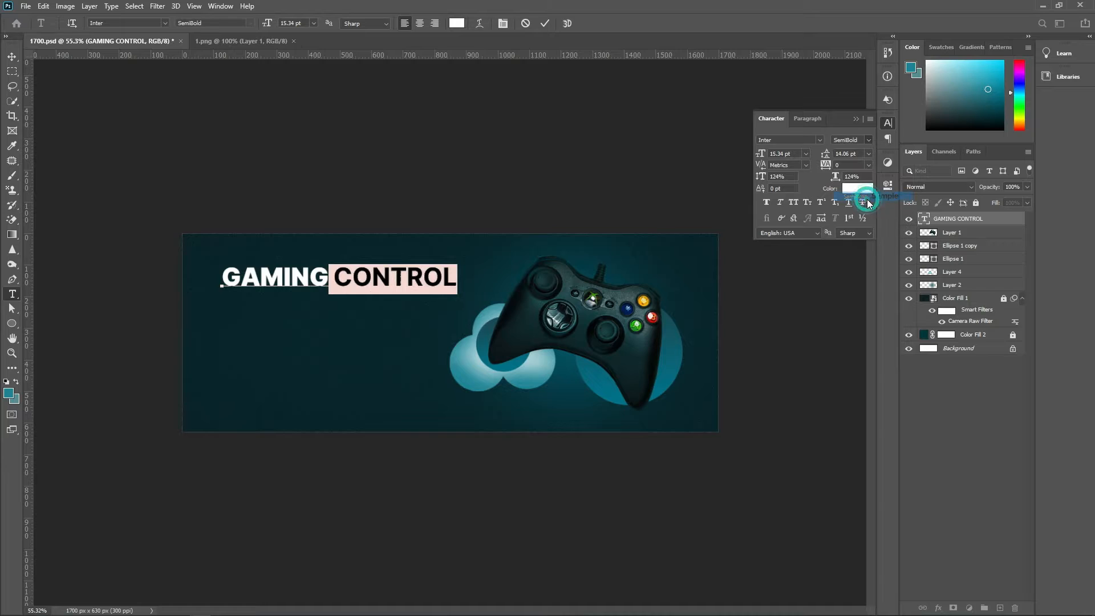
key("ctrl+Return")
key("v")
left_click(966, 443)
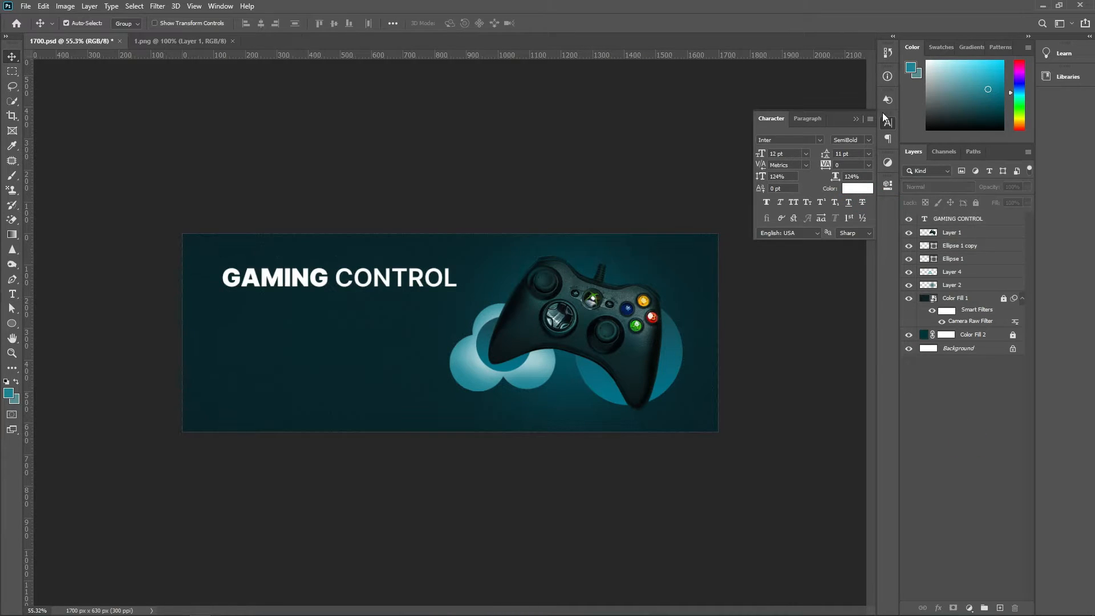
Step: Apply a reversed linear teal Gradient Overlay to the heading at a -44° angle and 116% scale
left_click(857, 118)
left_click(1010, 219)
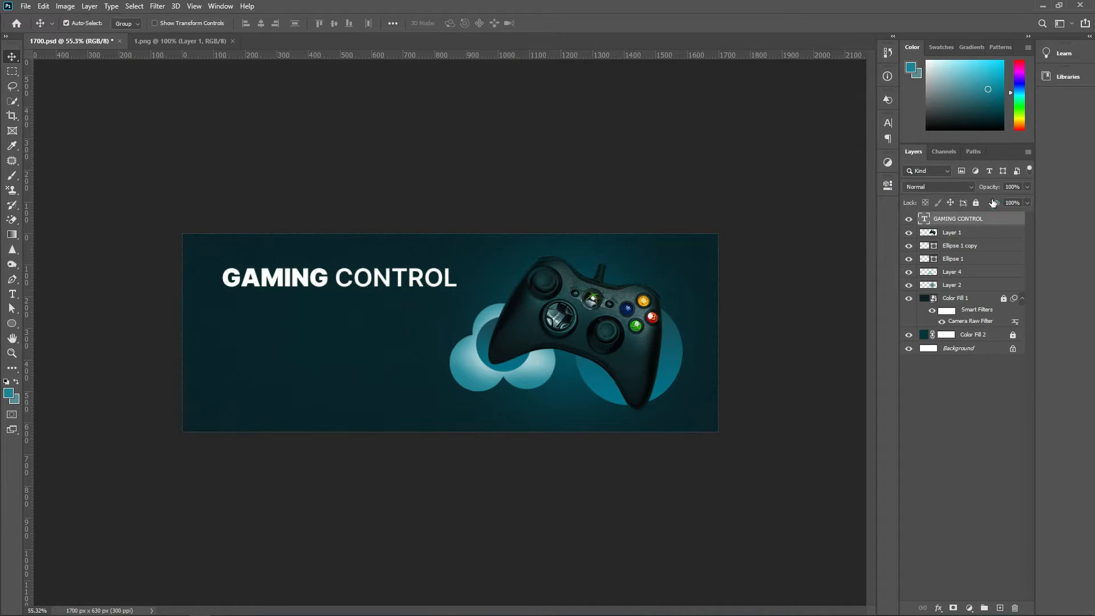
double_click(1011, 217)
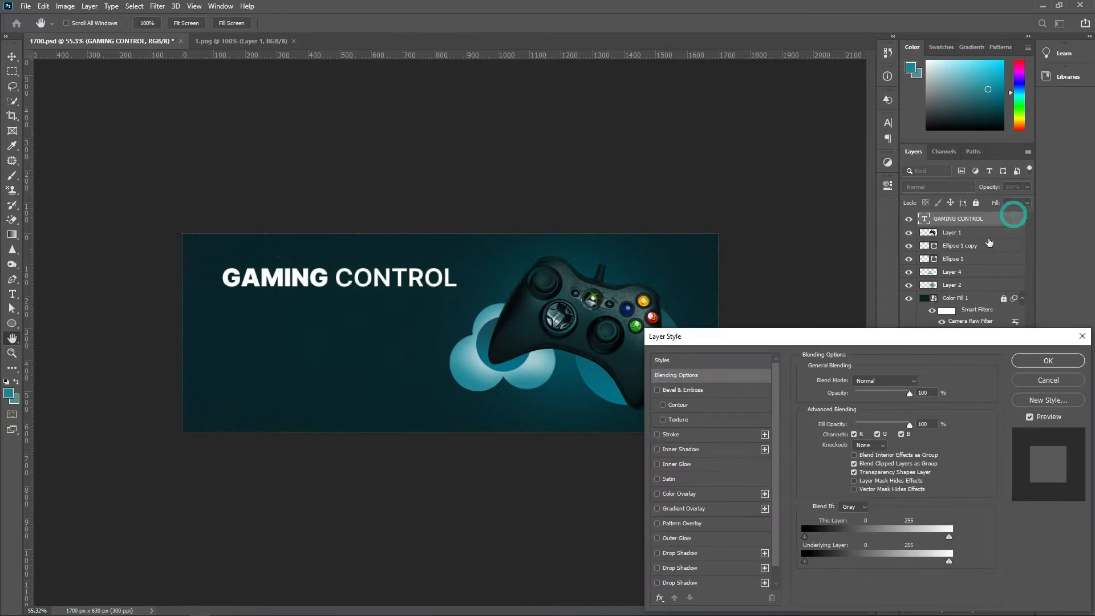
left_click(672, 510)
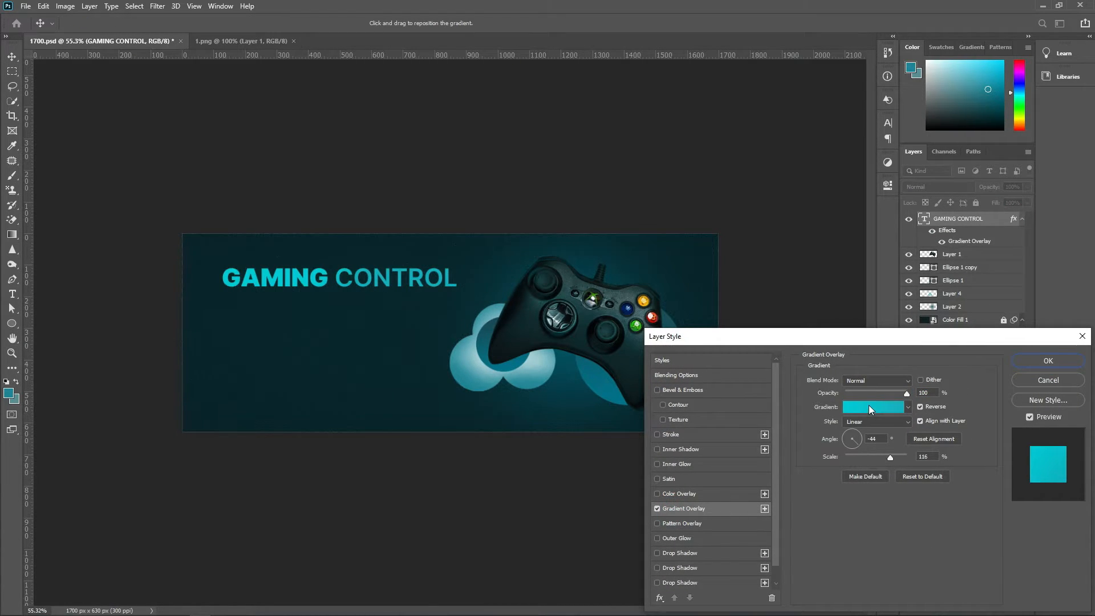
left_click(1047, 359)
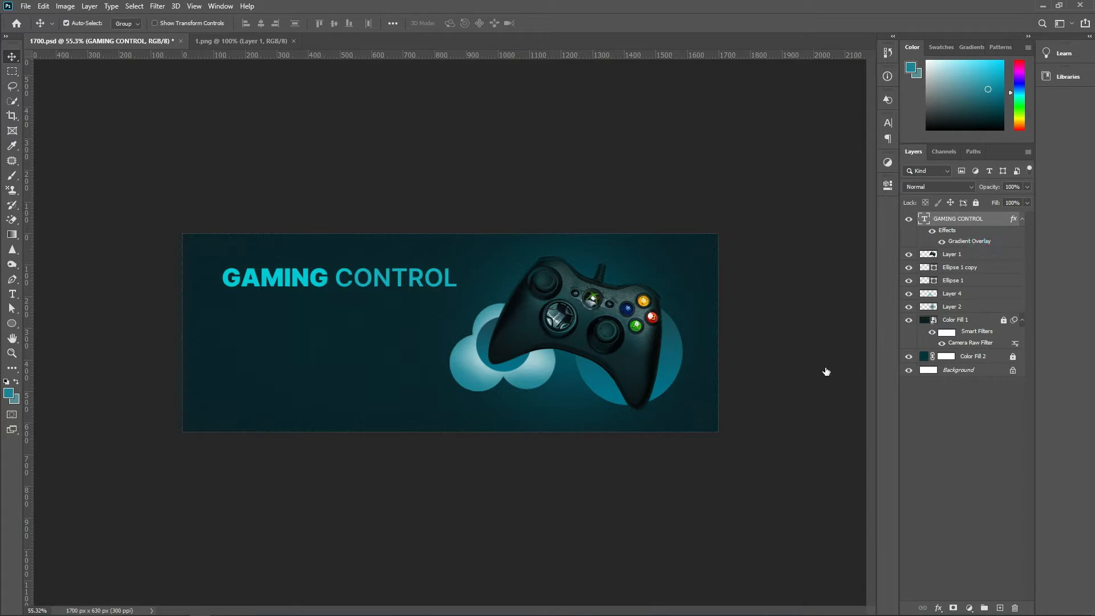
Step: Change the first colour stop of the heading's gradient overlay to the lighter teal 59c6d0 and apply the style
left_click(886, 406)
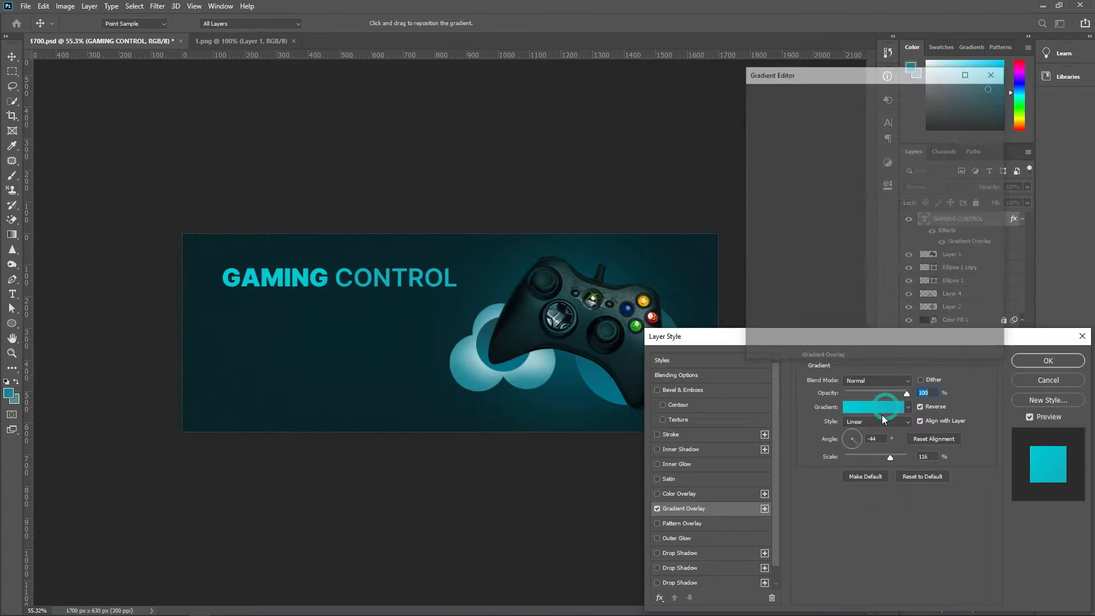
left_click(759, 282)
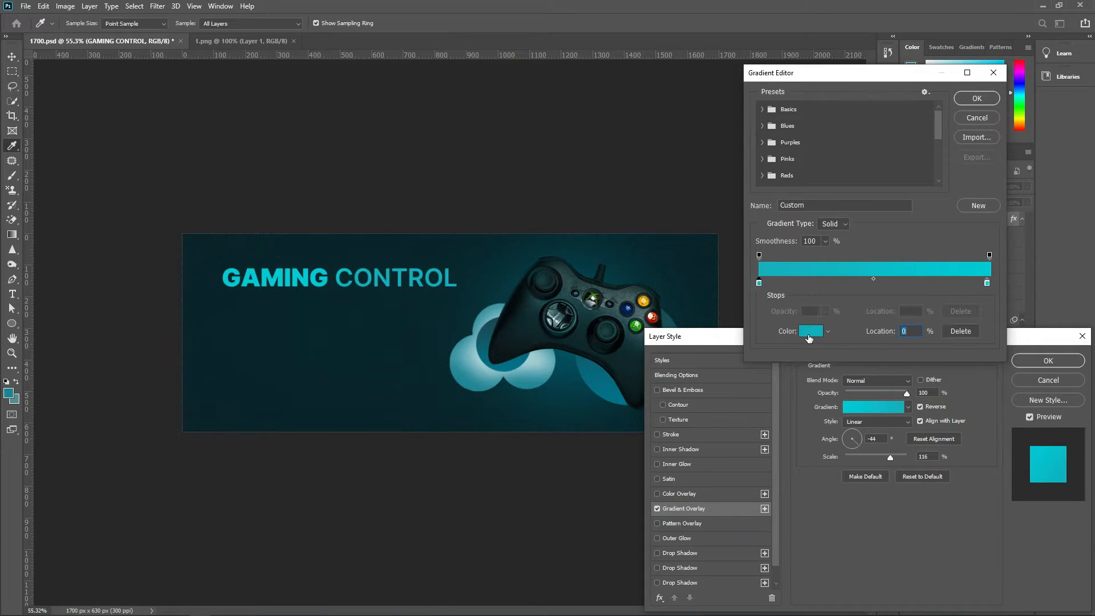
left_click(810, 331)
left_click_drag(713, 447, 699, 447)
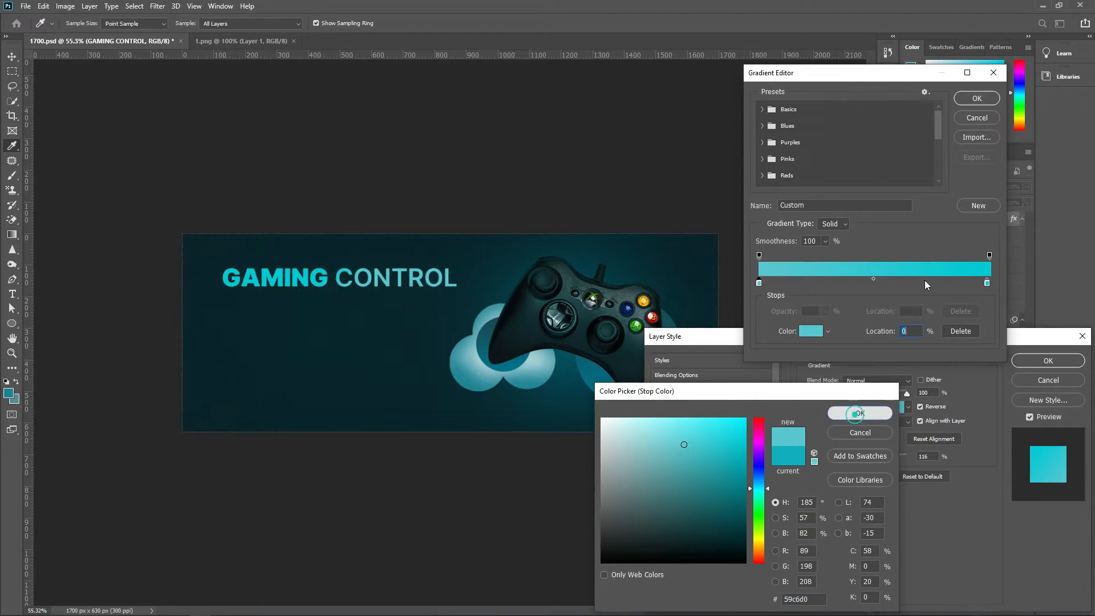
left_click(860, 413)
left_click(977, 99)
left_click(1056, 362)
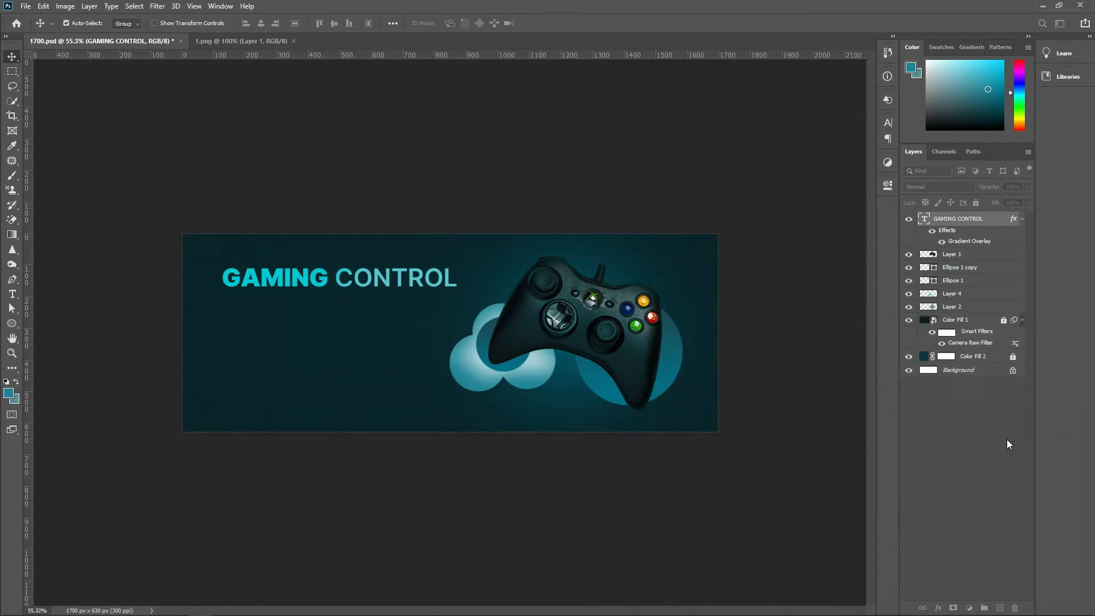
Step: Add the white Inter SemiBold 12 pt tagline "Tha Game Is On" below the heading
left_click(992, 454)
key("t")
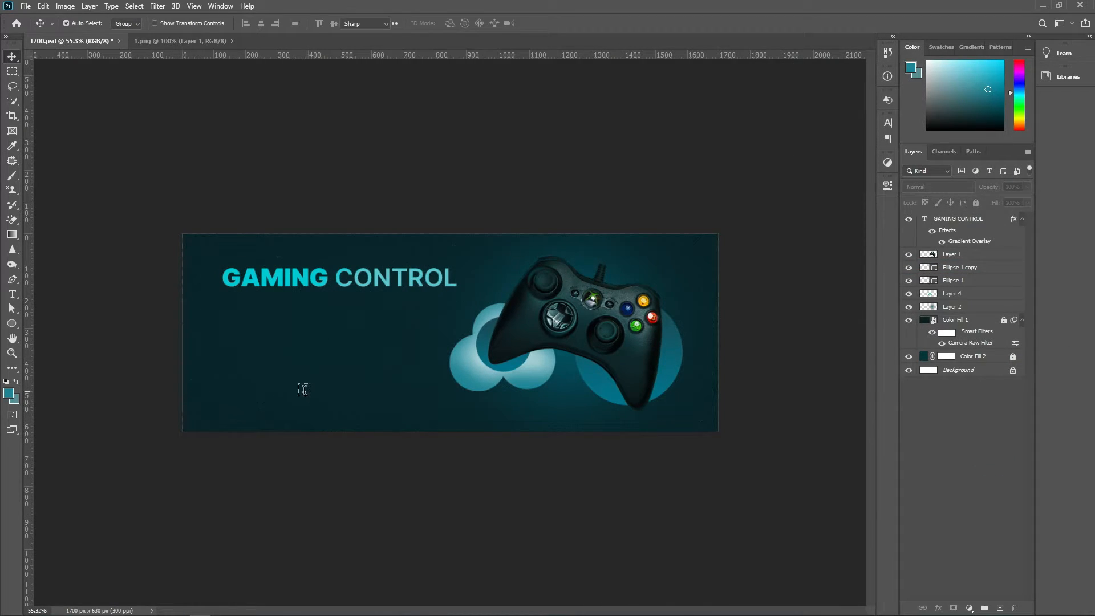
left_click(275, 342)
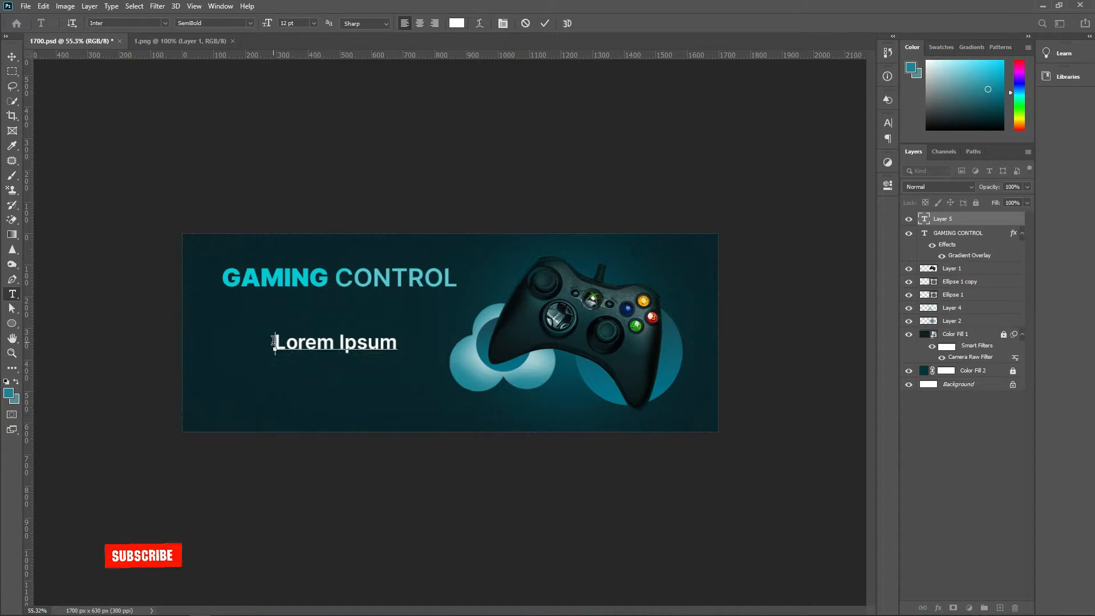
key("BackSpace")
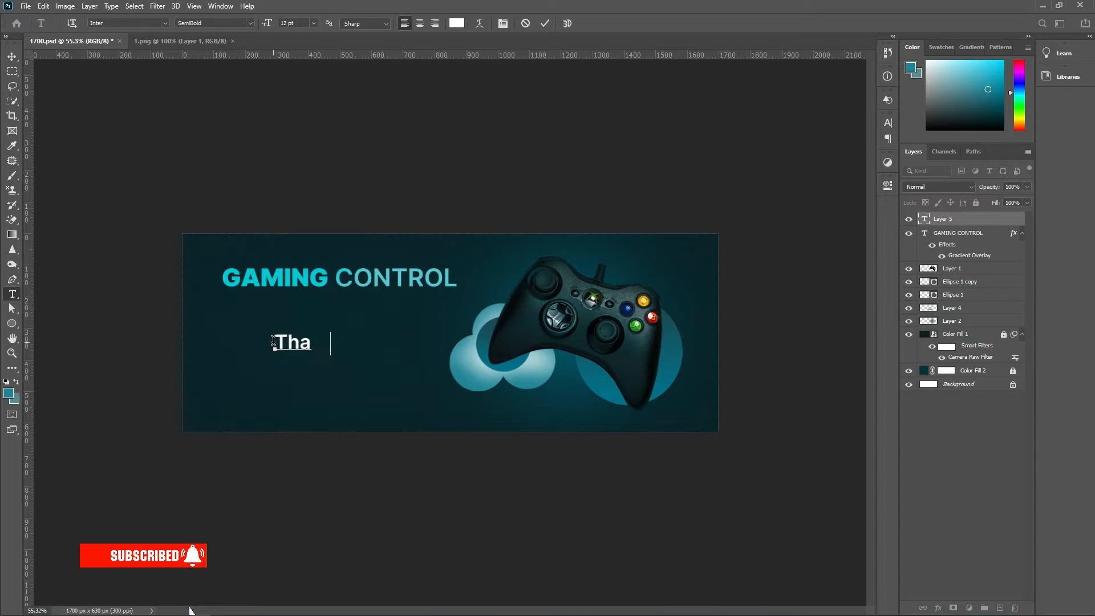
type("ame Is On")
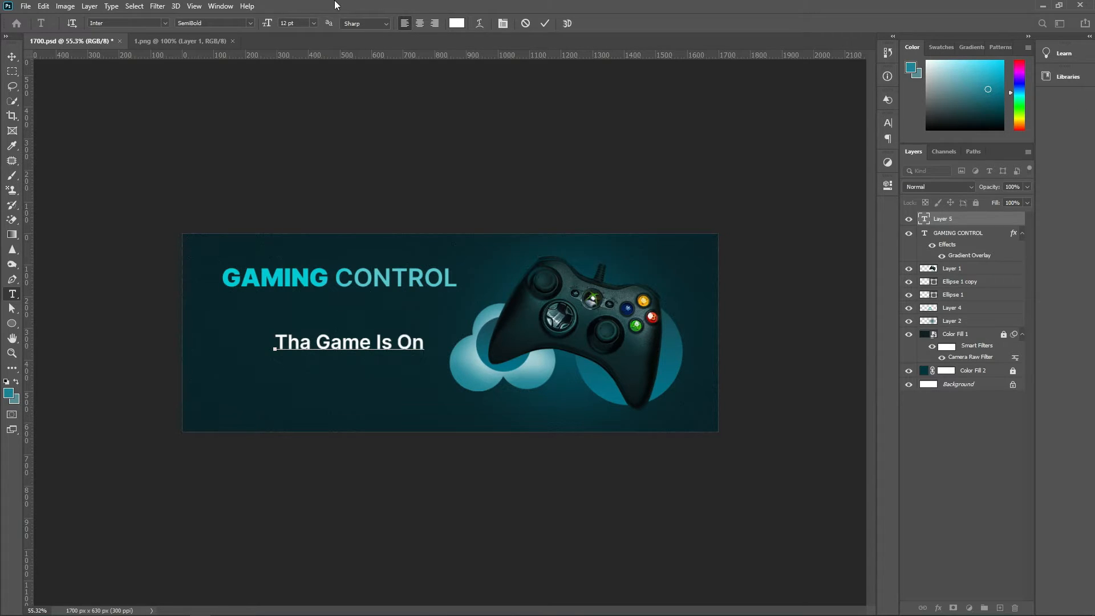
left_click(549, 23)
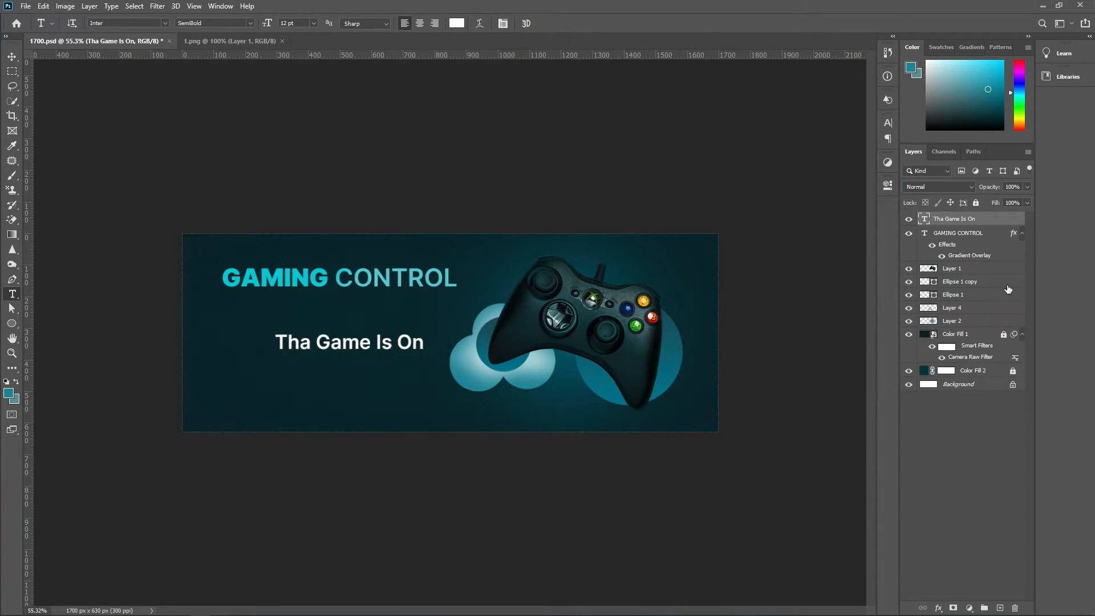
Step: Align the tagline's left edge with the left edge of the GAMING CONTROL heading and clear the selection
left_click(924, 234, "ctrl")
left_click(10, 58)
left_click(249, 26)
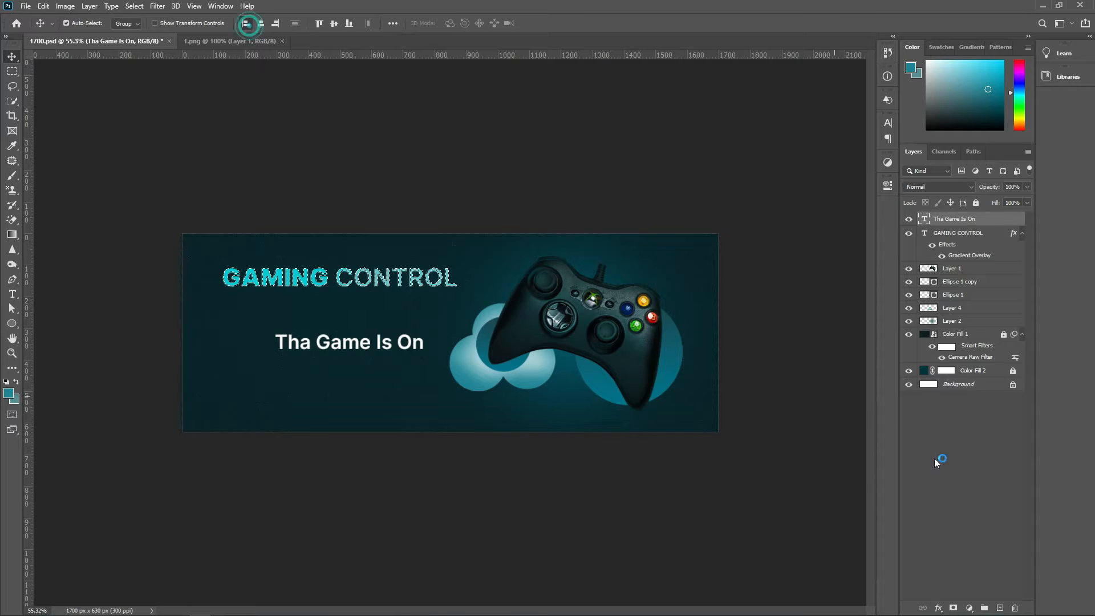
left_click(934, 460)
key("ctrl+d")
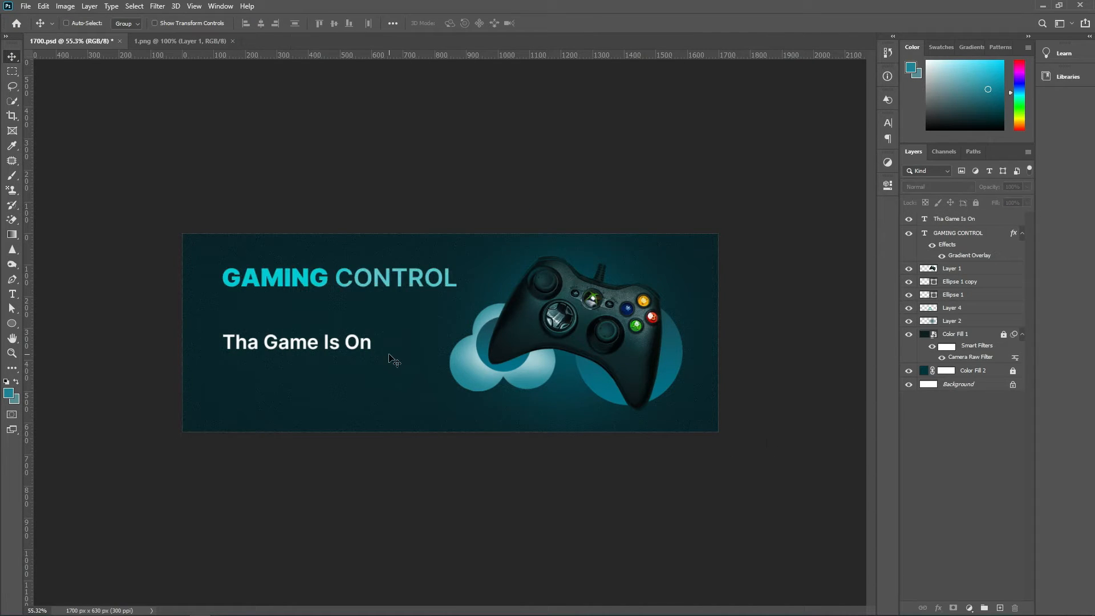
Step: Move the tagline up to sit directly beneath the heading and deselect its layer
double_click(362, 349)
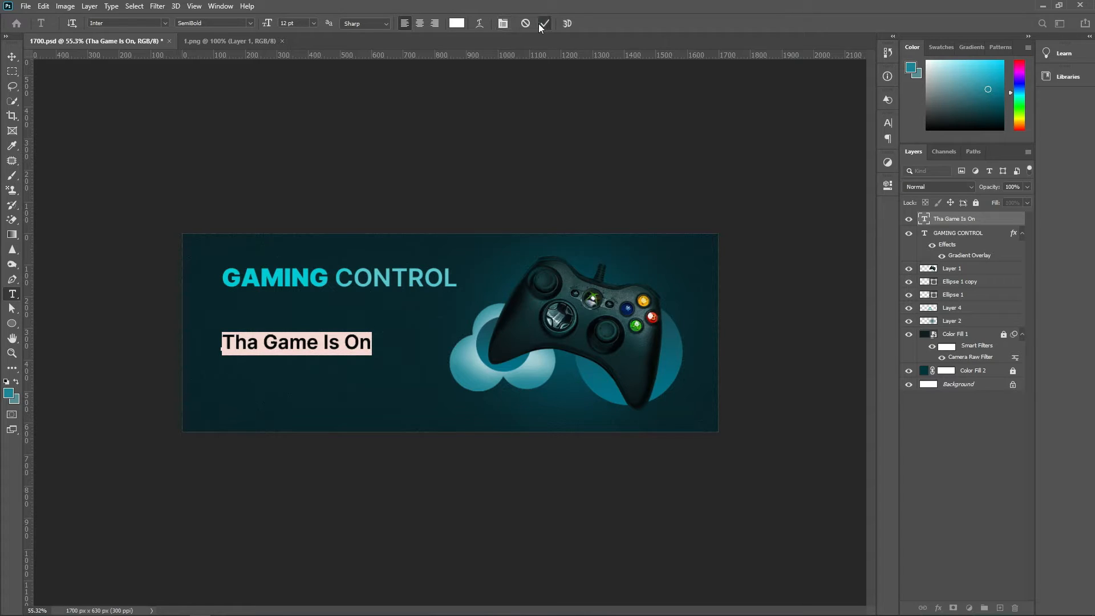
left_click(540, 26)
key("ctrl+0")
key("v")
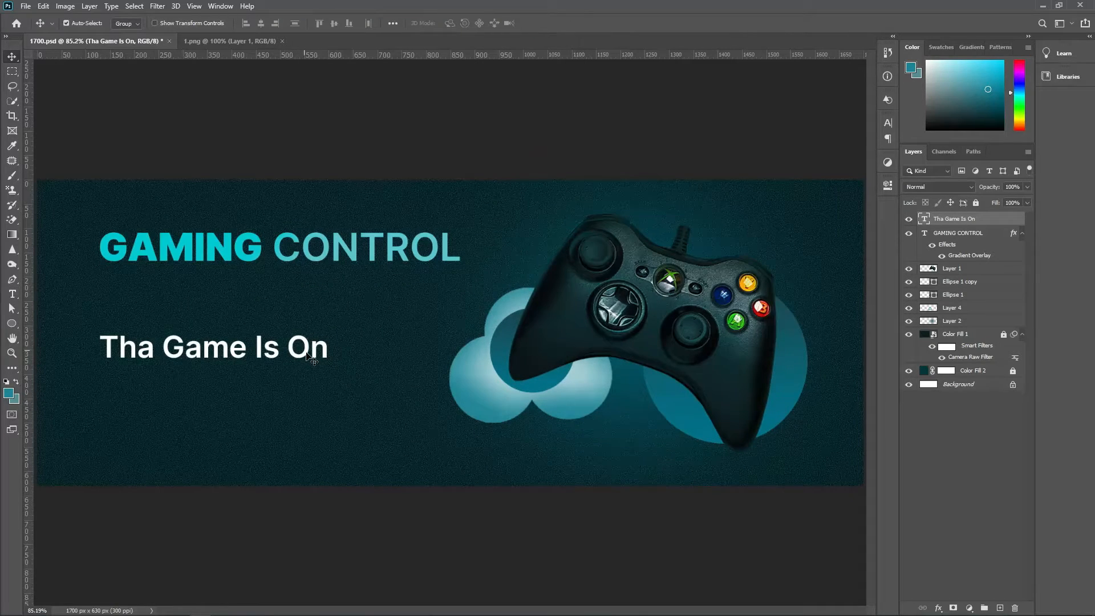
left_click_drag(307, 353, 301, 308)
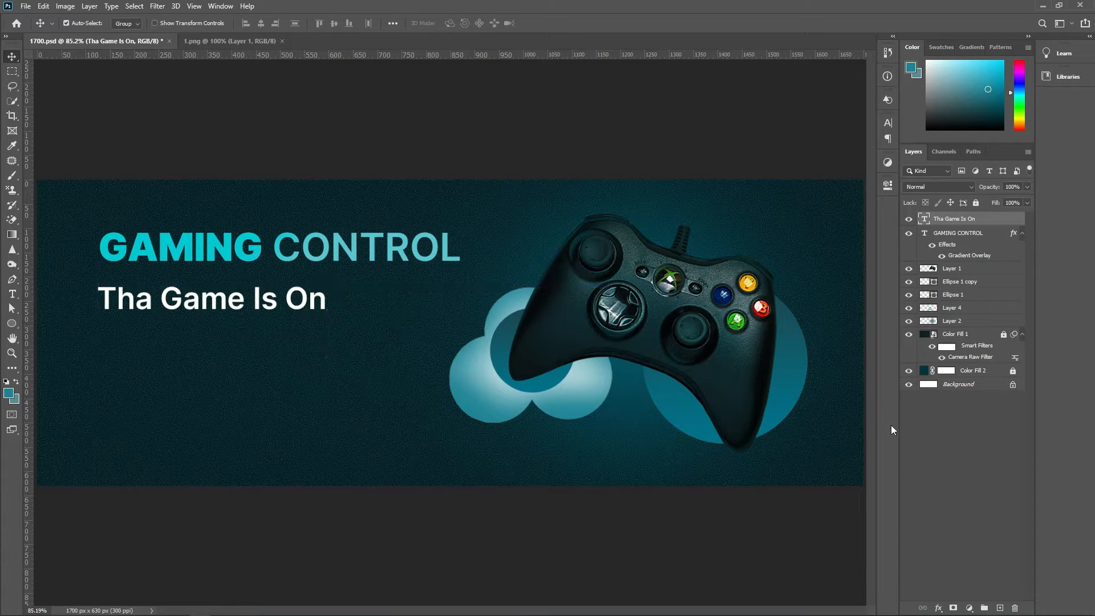
left_click(975, 422)
key("ctrl+minus")
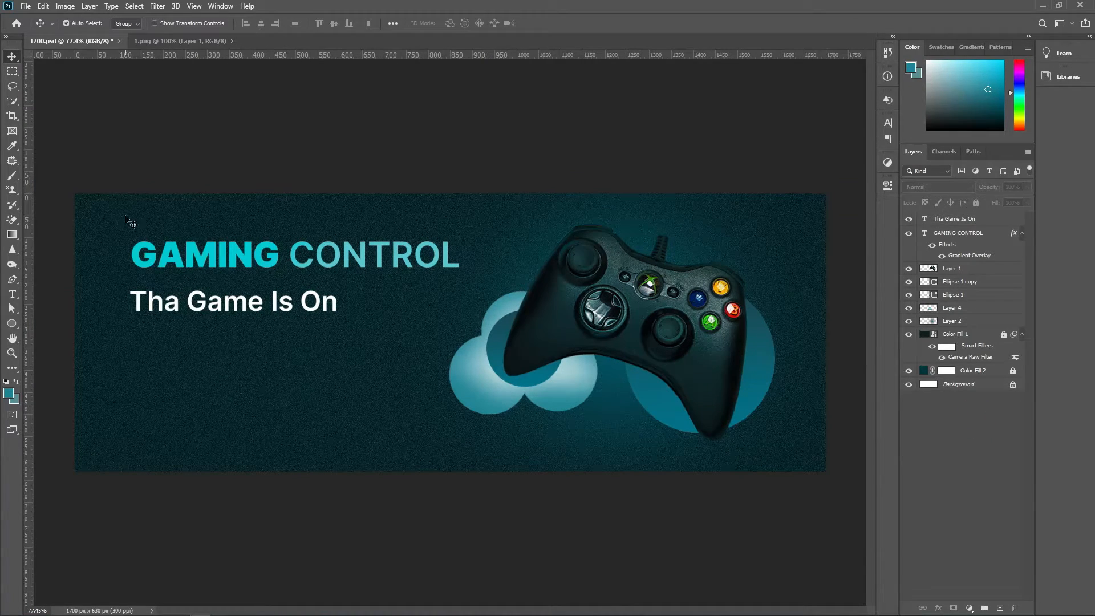
Step: Shift the heading and tagline together slightly towards the banner's left edge
left_click_drag(130, 221, 207, 312)
left_click_drag(186, 257, 168, 255)
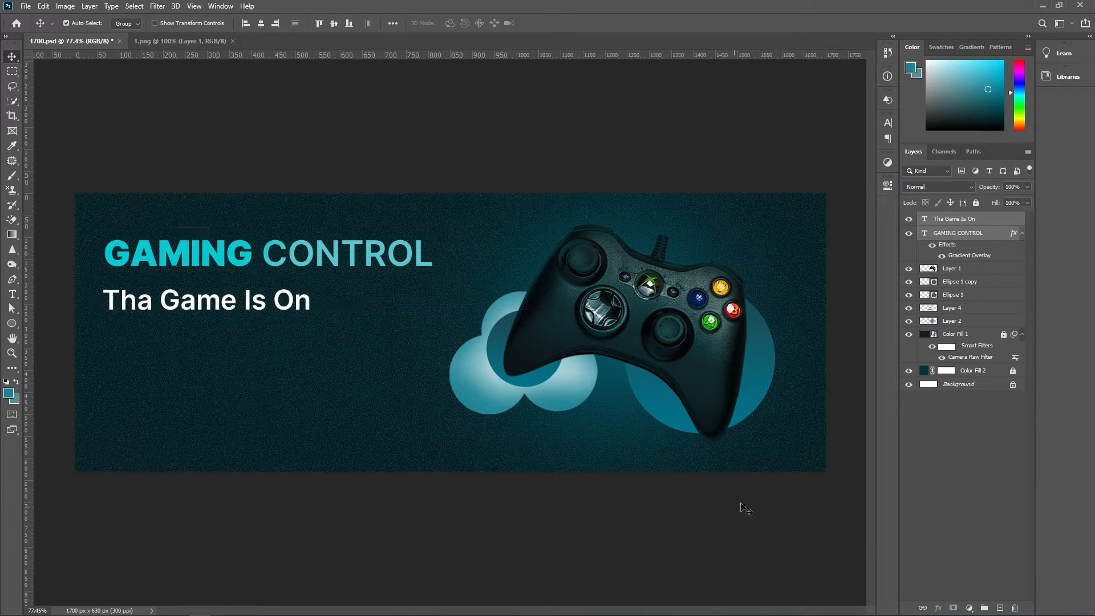
left_click(939, 455)
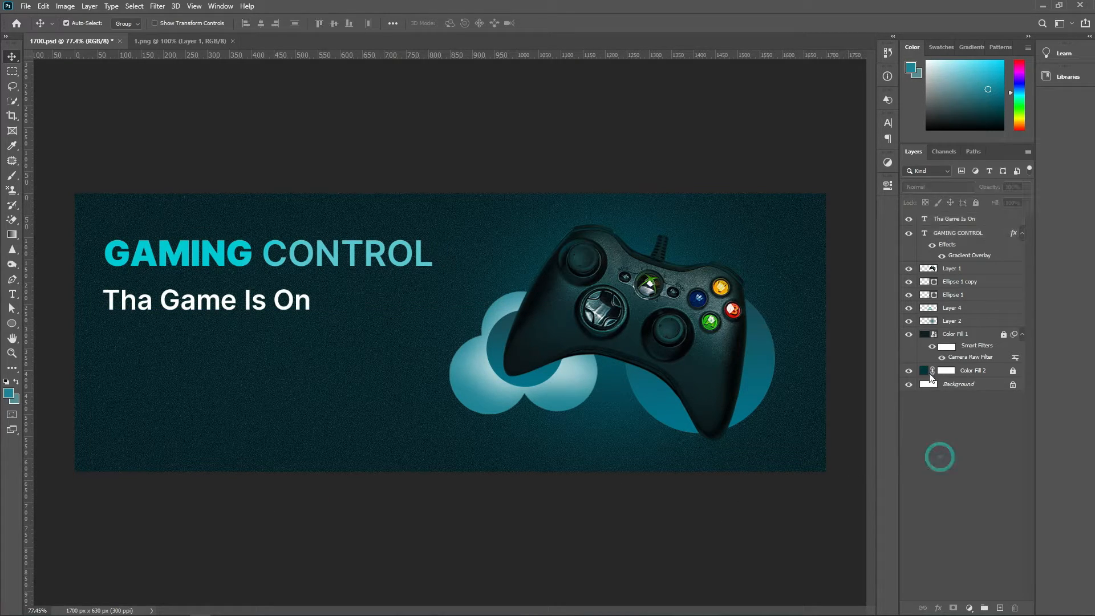
Step: Set the tagline "Tha Game Is On" to the Bold font weight and deselect its layer
double_click(922, 220)
left_click(887, 122)
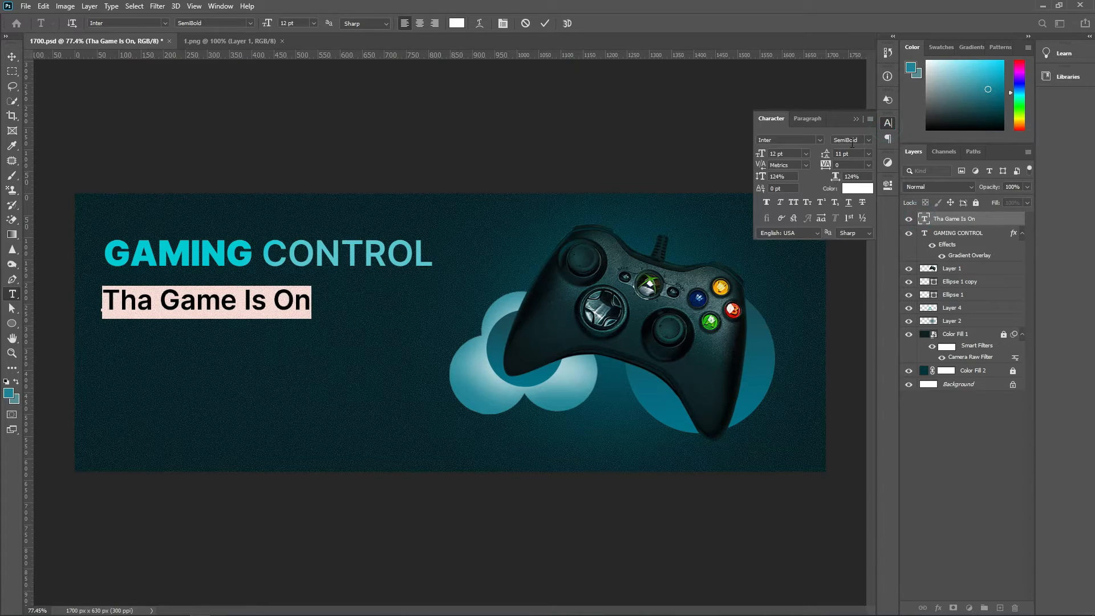
left_click(870, 143)
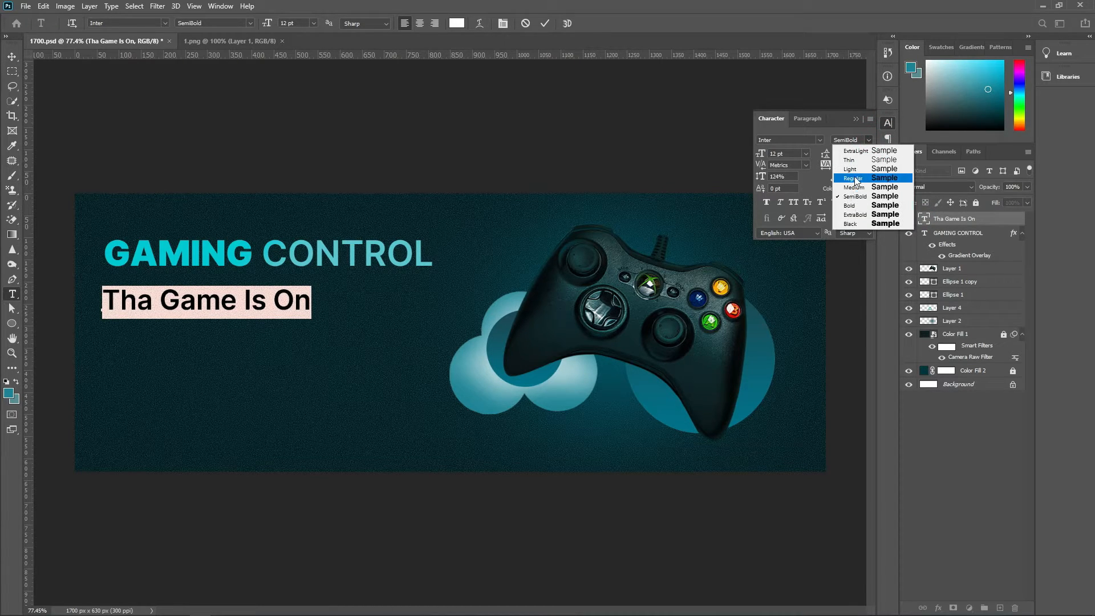
left_click(854, 177)
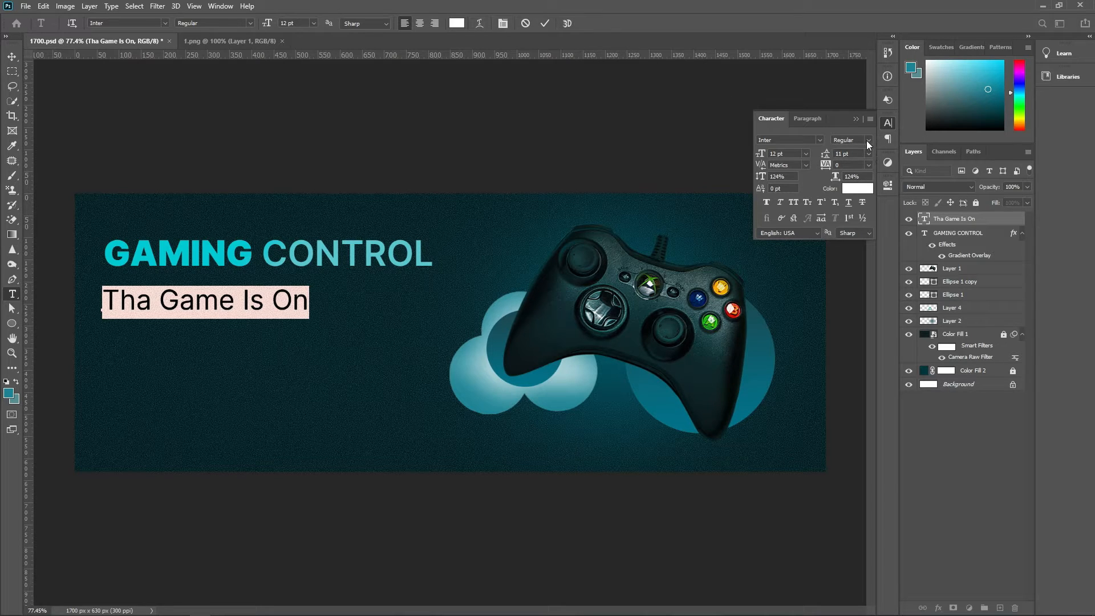
left_click(868, 142)
left_click(858, 212)
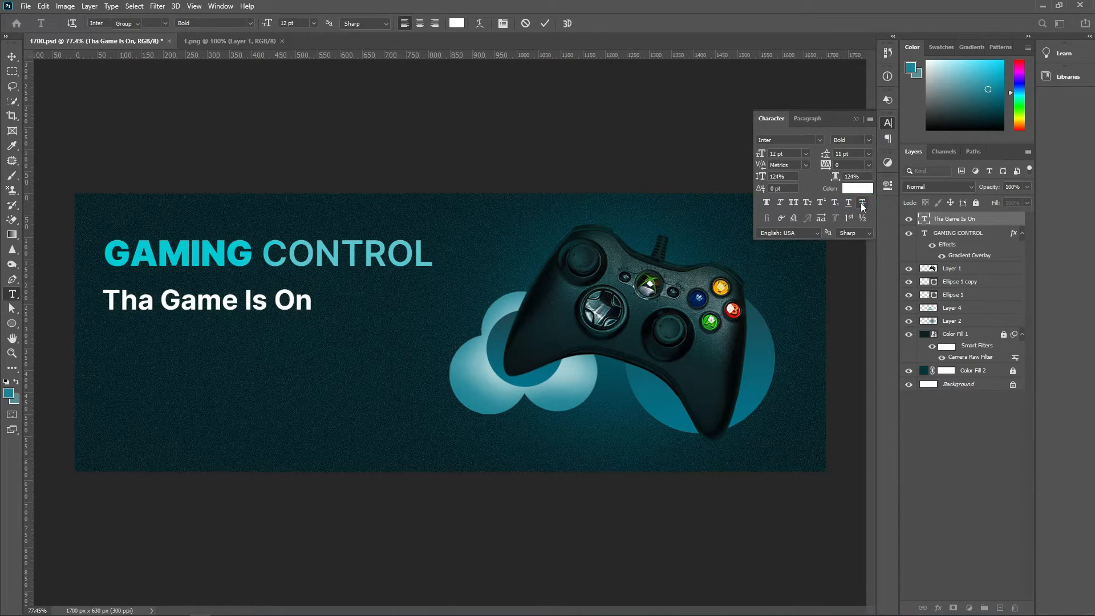
key("ctrl+Return")
key("v")
left_click(964, 431)
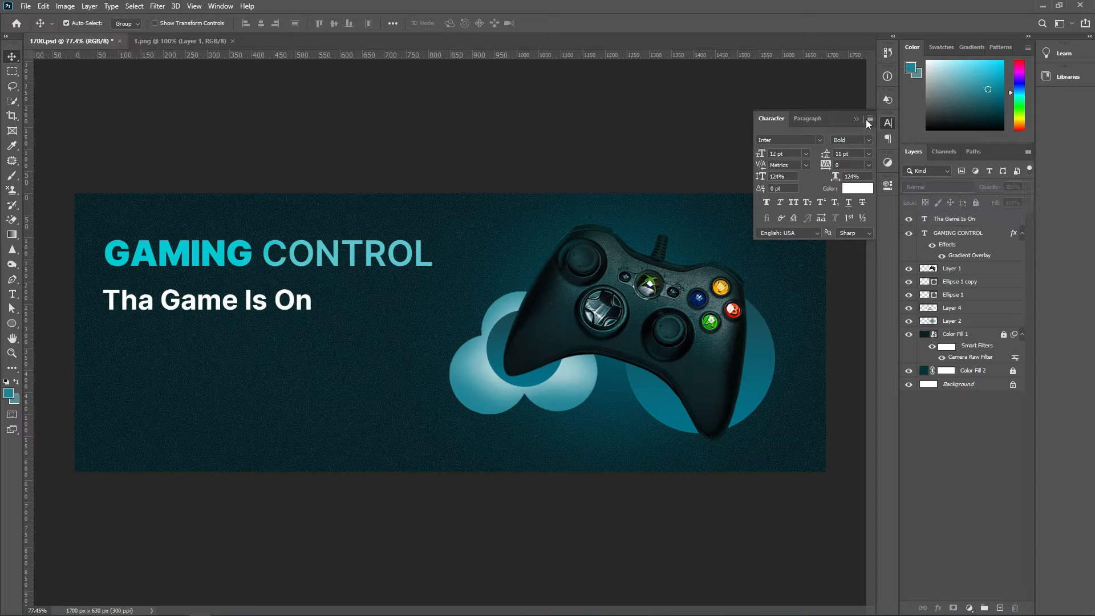
left_click(856, 119)
Step: Scale the tagline down slightly and place it closer beneath the heading, flush with the heading's left edge
left_click(212, 306)
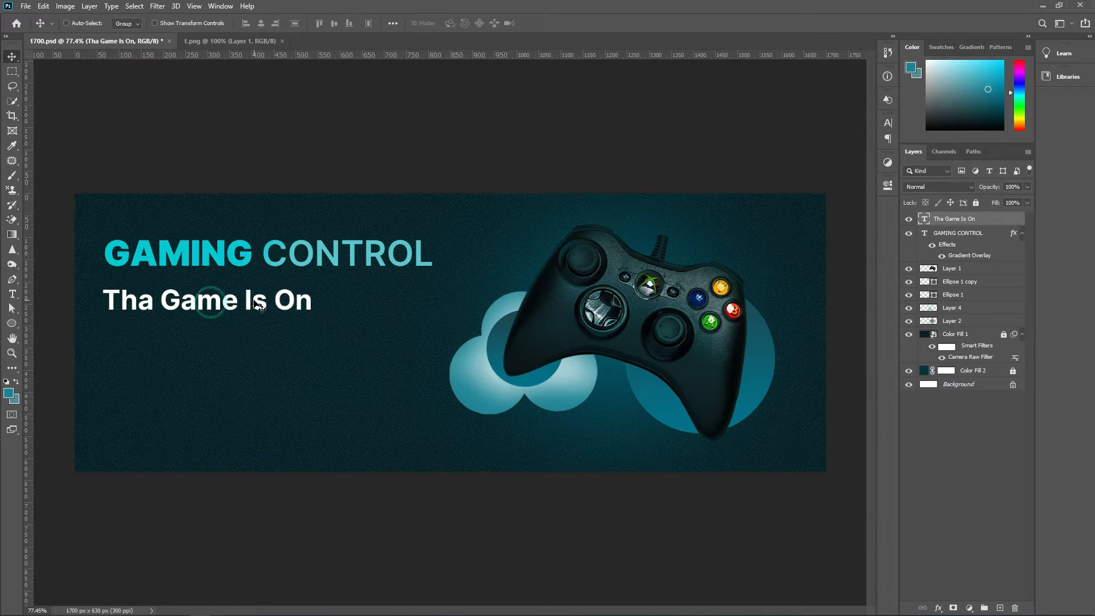
key("ctrl+t")
left_click_drag(312, 284, 333, 282)
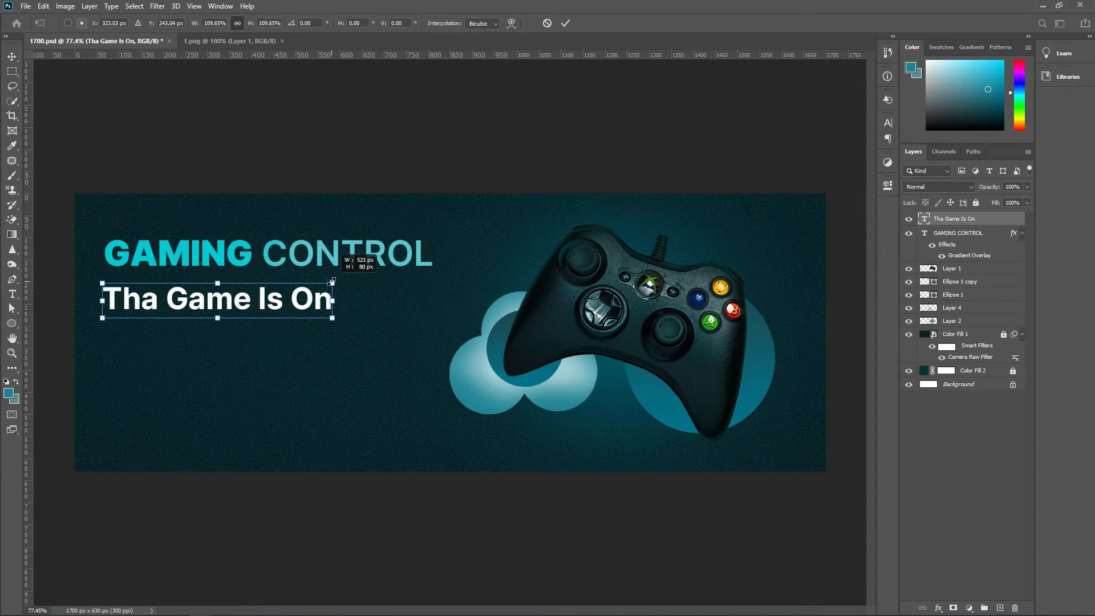
left_click_drag(275, 300, 309, 314)
key("Return")
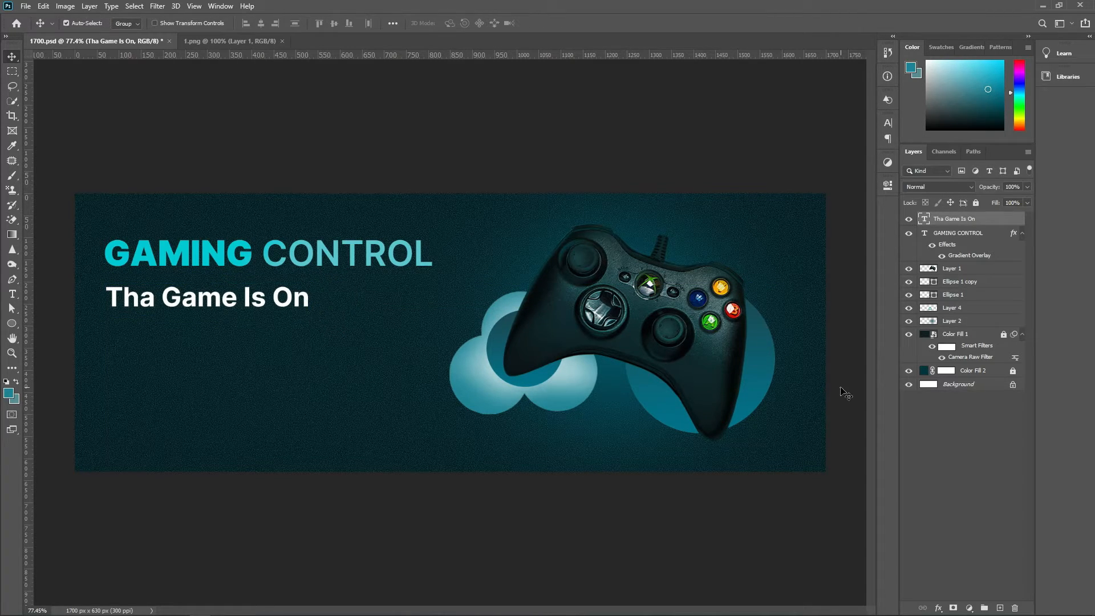
left_click(998, 447)
Step: Draw a paragraph text box with Lorem ipsum placeholder text beneath the tagline, nearly as wide as the heading
scroll(457, 415, "down", 1)
left_click(13, 294)
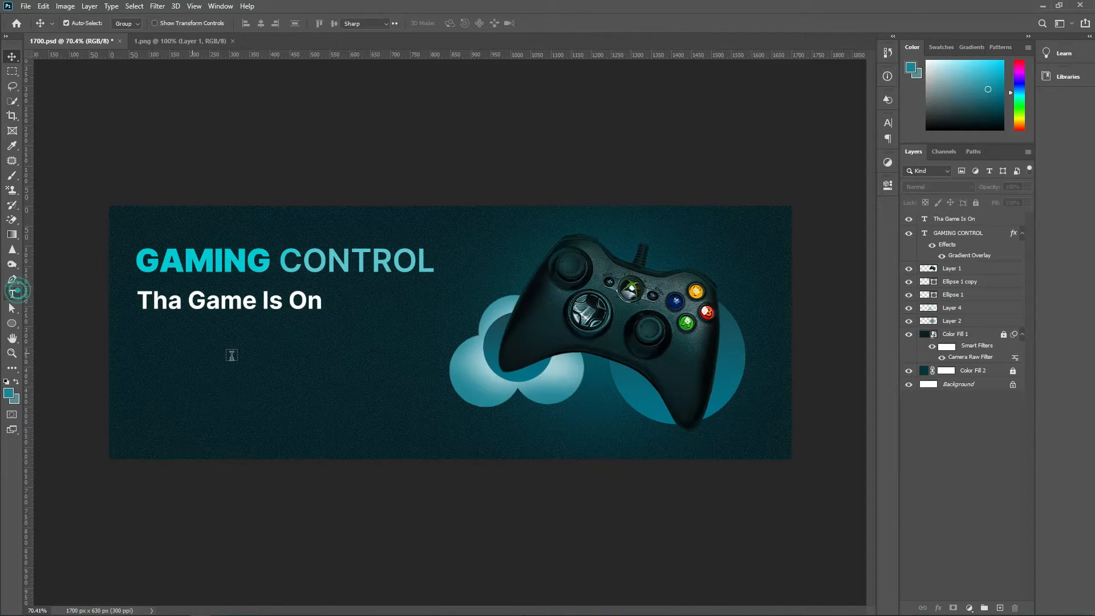
left_click_drag(137, 333, 407, 390)
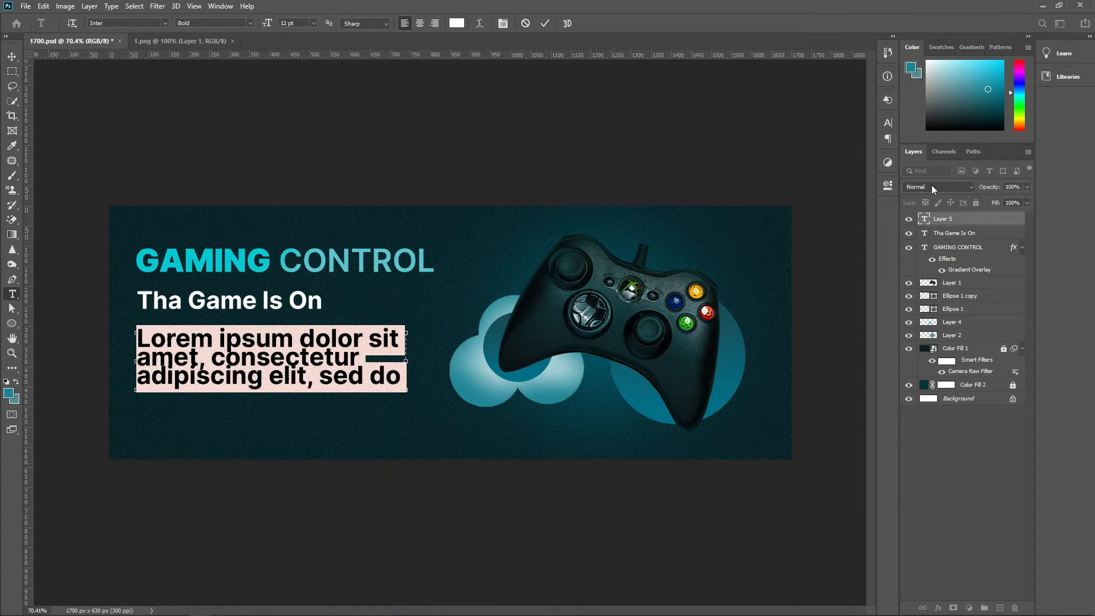
Step: Reduce the Lorem ipsum paragraph's font size to 5 pt
left_click(893, 125)
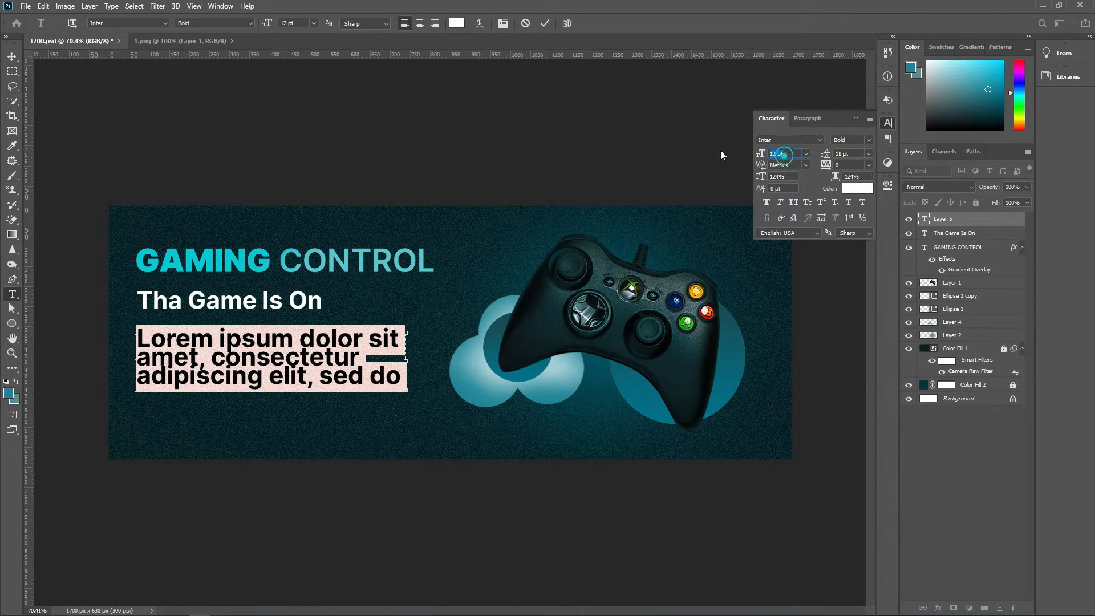
key("Down")
key("Down")
key("Down")
key("Down")
key("Down")
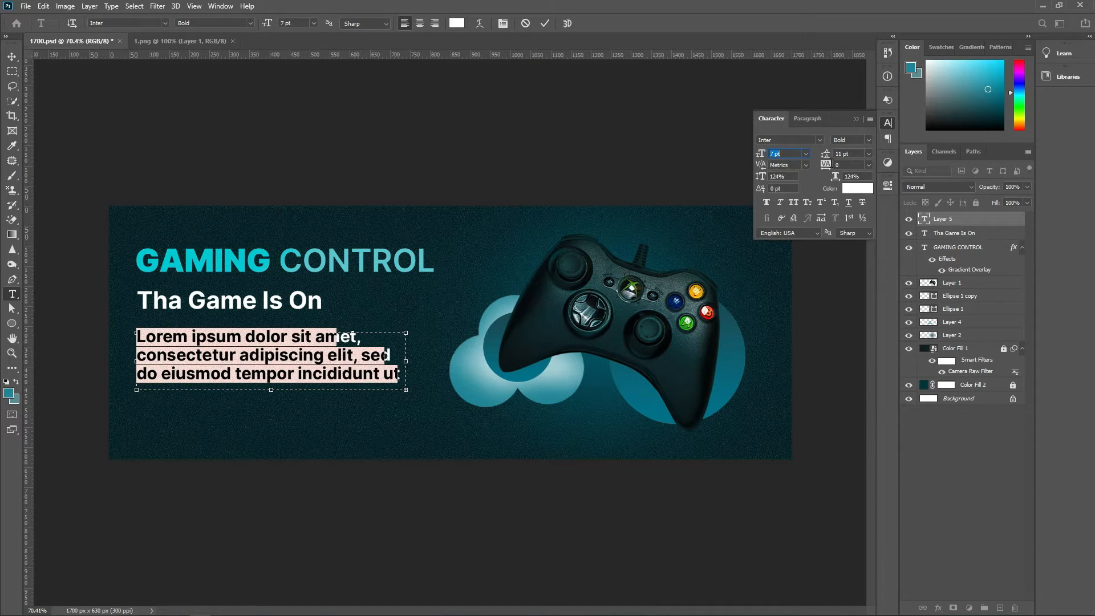
key("Down")
key("Down")
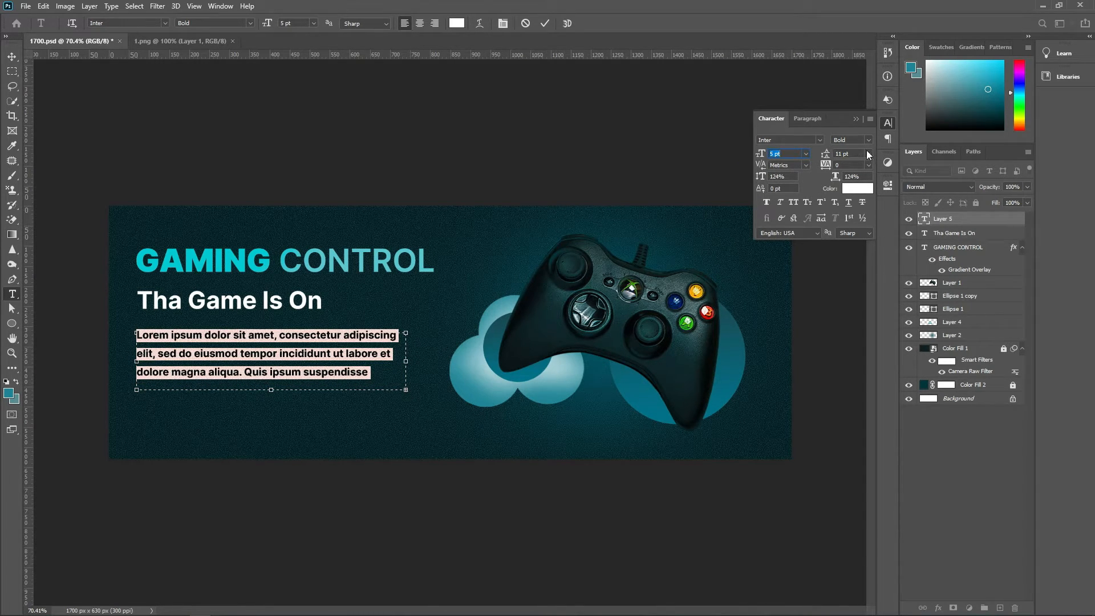
Step: Set the Lorem ipsum paragraph's leading to 9 pt and commit the text
key("Tab")
key("Down")
key("Down")
key("Down")
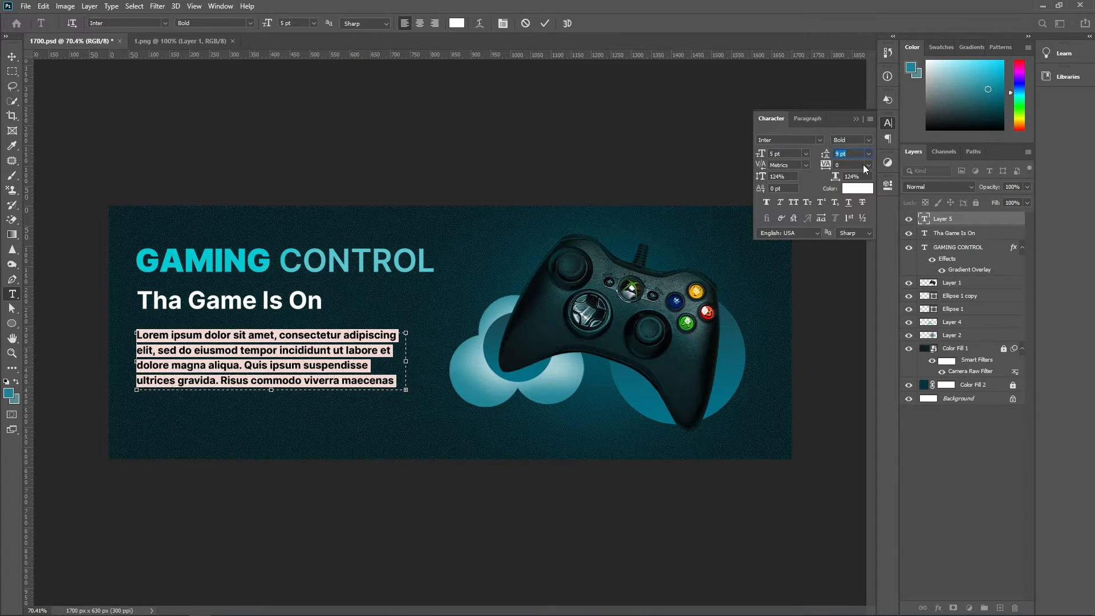
key("Up")
left_click(545, 23)
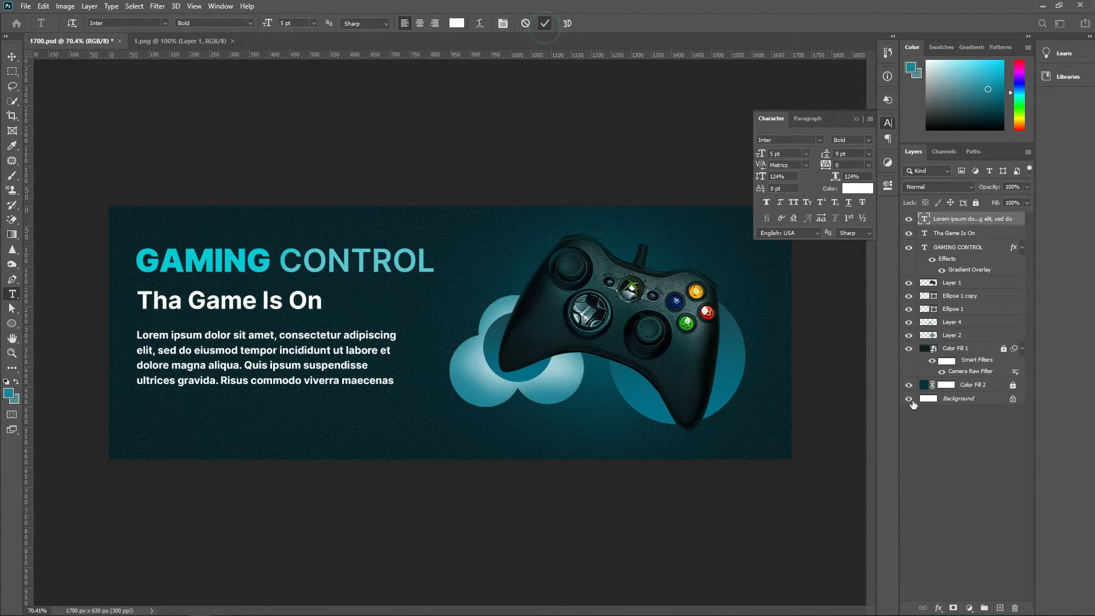
Step: Tighten the Lorem ipsum paragraph's leading to 6 pt
double_click(925, 219)
left_click_drag(855, 152, 806, 153)
key("Down")
key("Down")
key("Down")
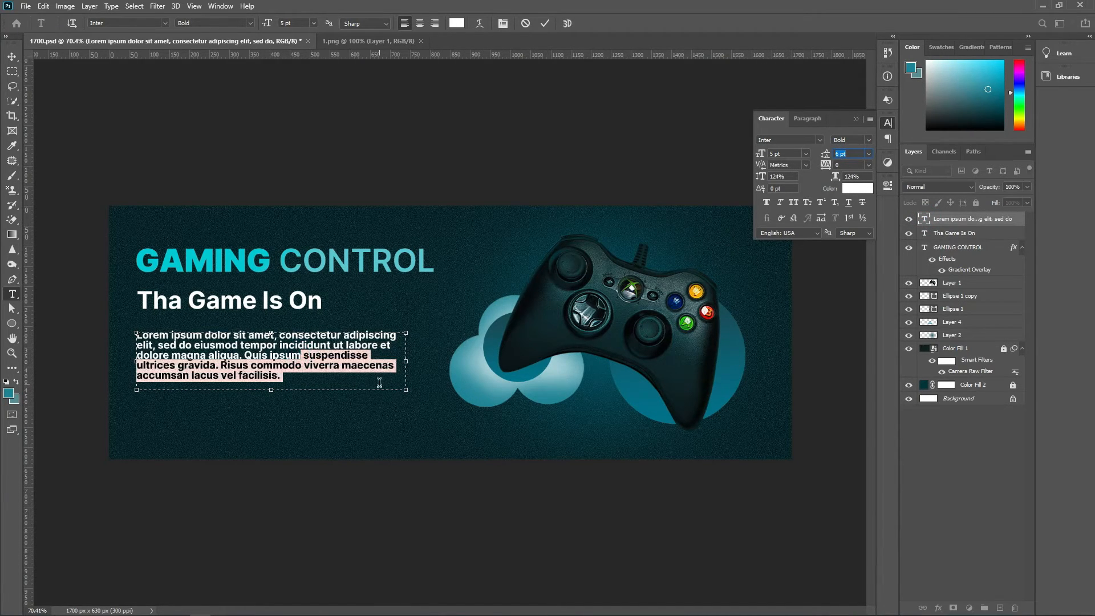
Step: Delete the paragraph text after "Quis ipsum" and commit the shortened paragraph
left_click(326, 363)
left_click(853, 118)
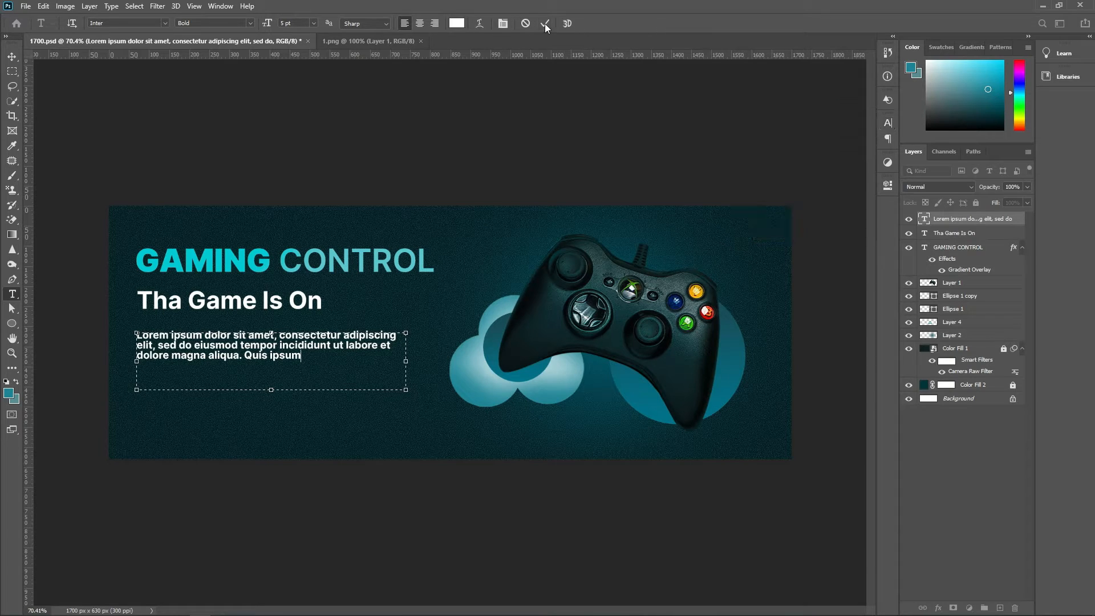
left_click(545, 23)
left_click(963, 431)
left_click(16, 54)
Step: Set the paragraph's font size to 4 pt and its leading to 7 pt, and commit the text
double_click(273, 355)
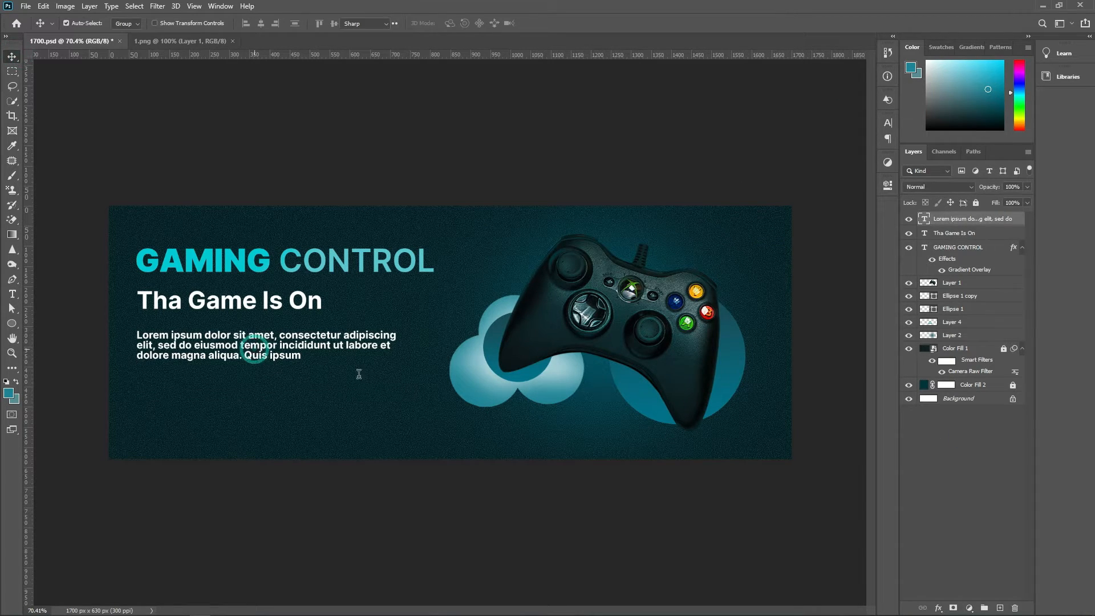
left_click(888, 122)
left_click(849, 154)
key("Down")
key("Up")
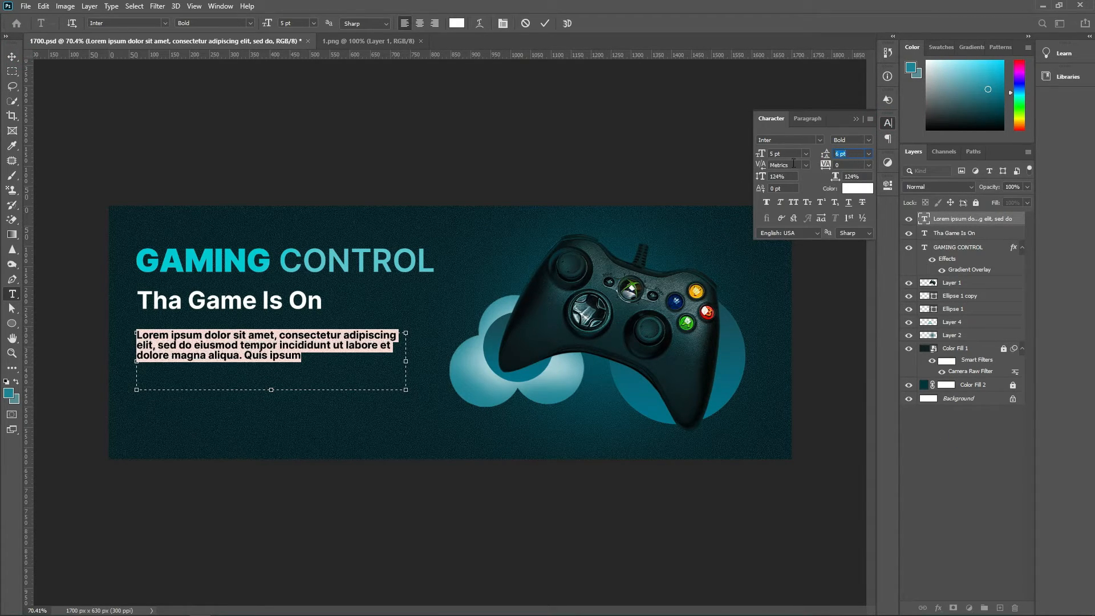
key("Down")
left_click(850, 153)
key("Up")
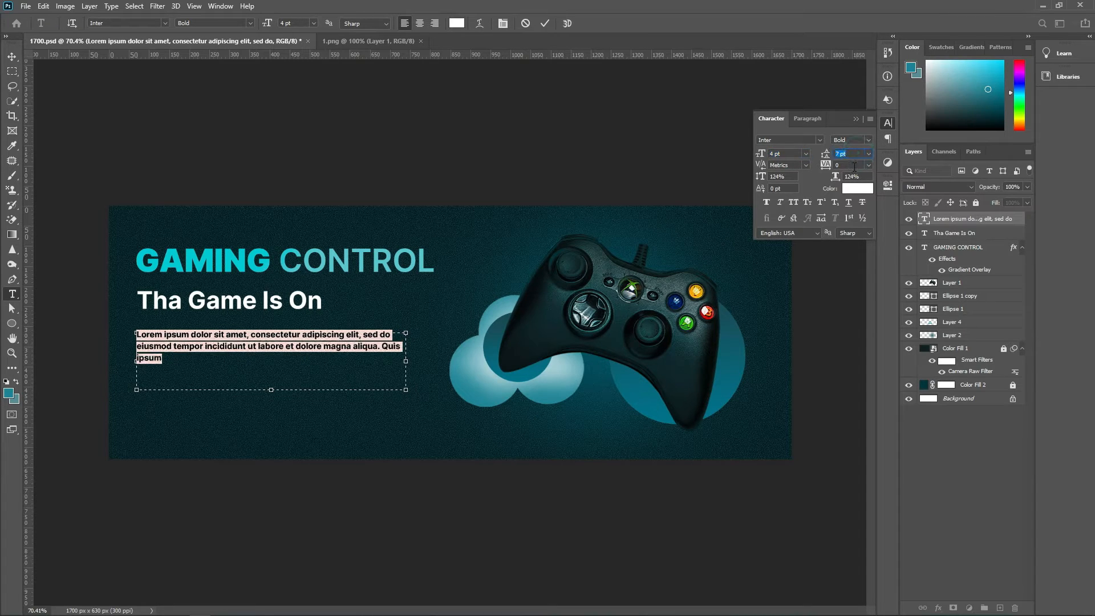
left_click(545, 24)
Step: Move the Lorem ipsum paragraph up slightly, closer beneath the tagline
key("v")
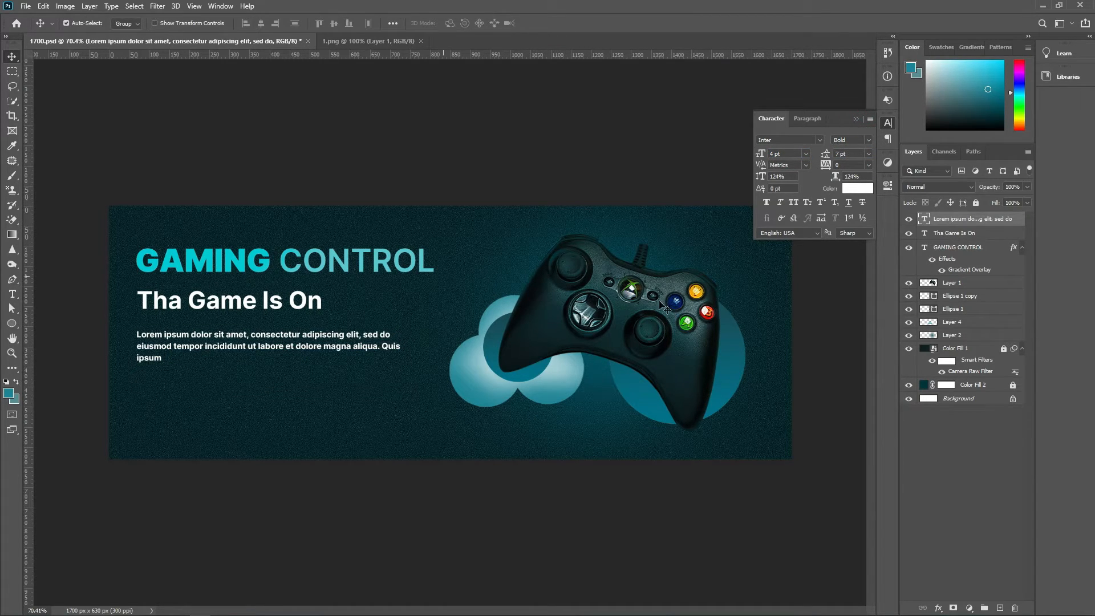
left_click(856, 119)
left_click_drag(239, 341, 239, 333)
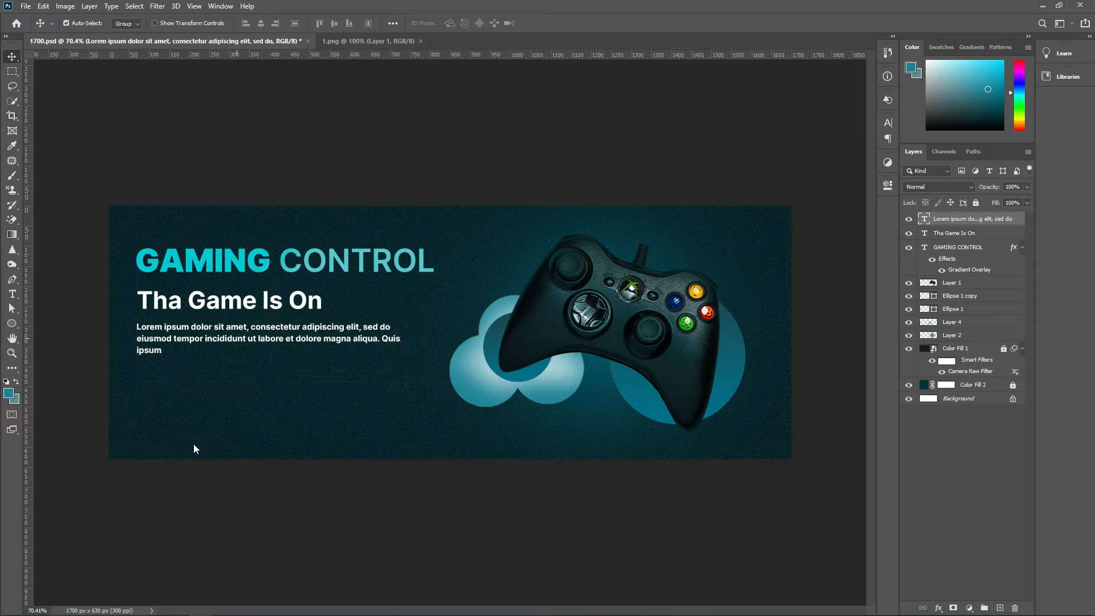
Step: Draw a rectangle about 304 × 76 px beneath the Lorem ipsum paragraph for a button
left_click(289, 508)
scroll(289, 507, "down", 1)
left_click(12, 323)
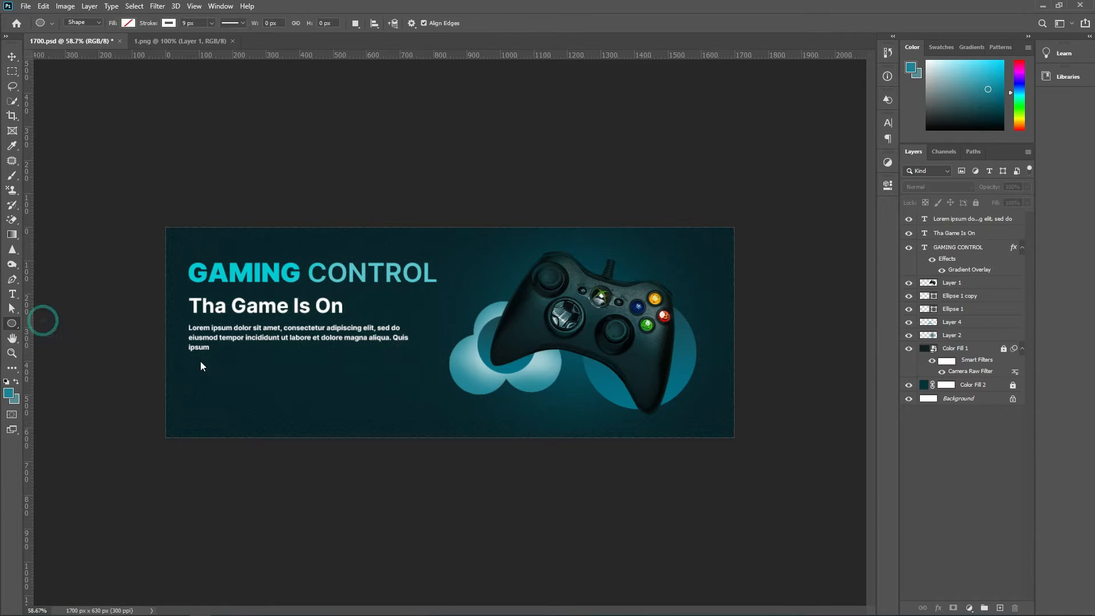
mouse_move(193, 363)
left_mouse_down()
mouse_move(323, 388)
mouse_move(294, 388)
left_mouse_up()
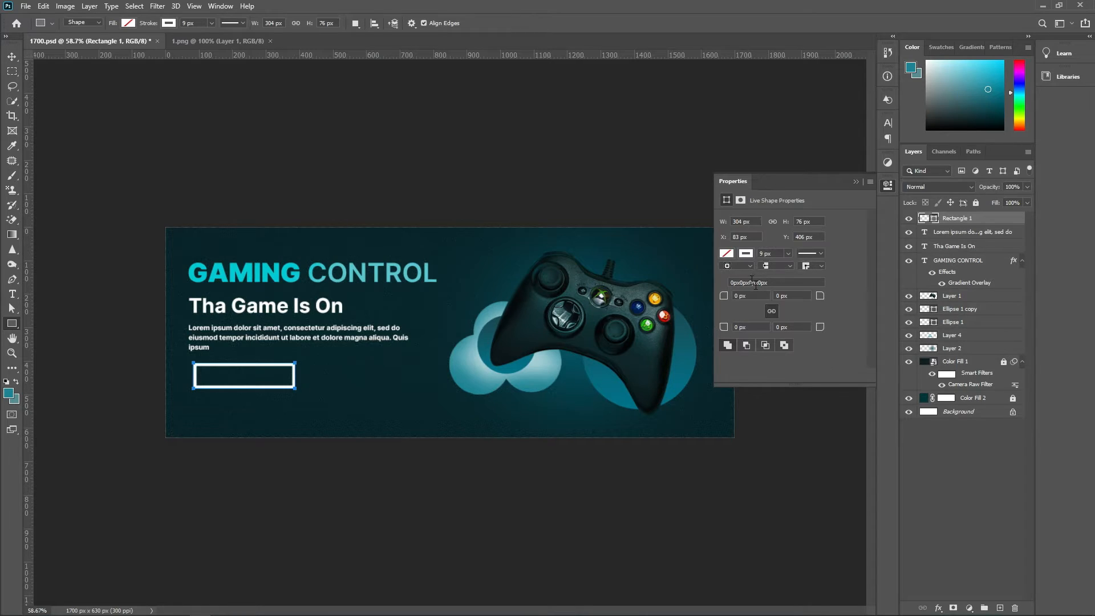
Step: Remove the button rectangle's stroke and fill it with a teal linear gradient
left_click(745, 254)
left_click(772, 275)
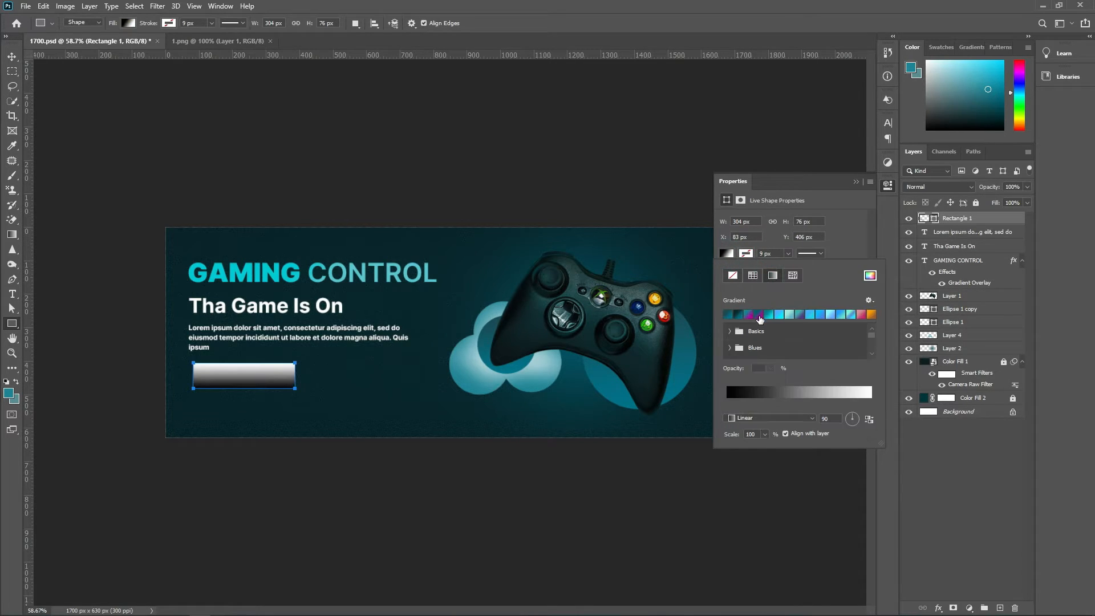
left_click(779, 314)
left_click(957, 450)
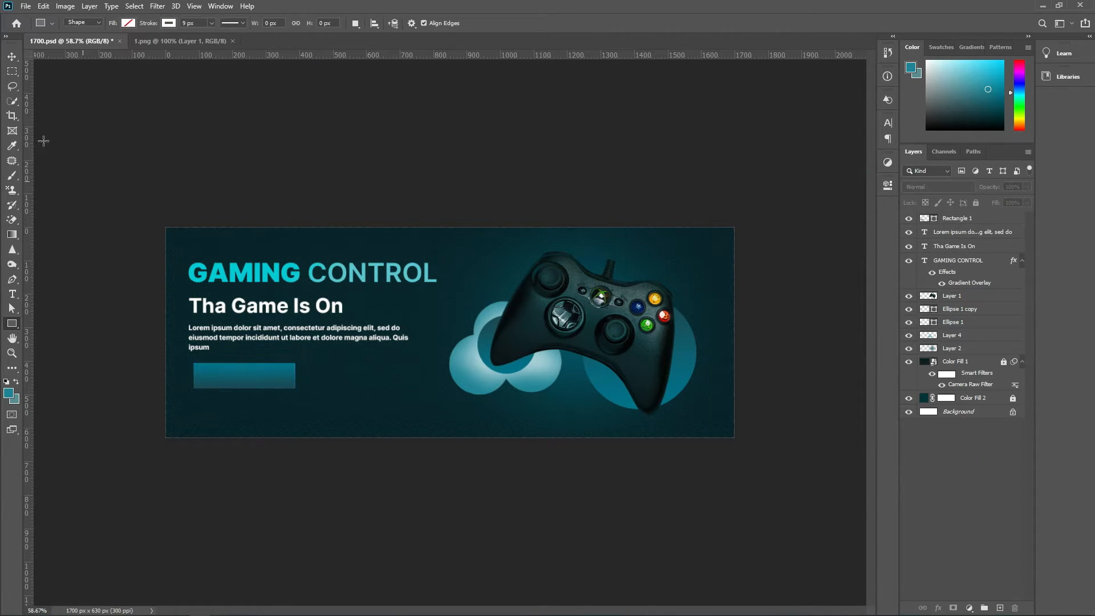
Step: Round all four corners of the button rectangle to a radius of about 27 px
key("v")
left_click(12, 322)
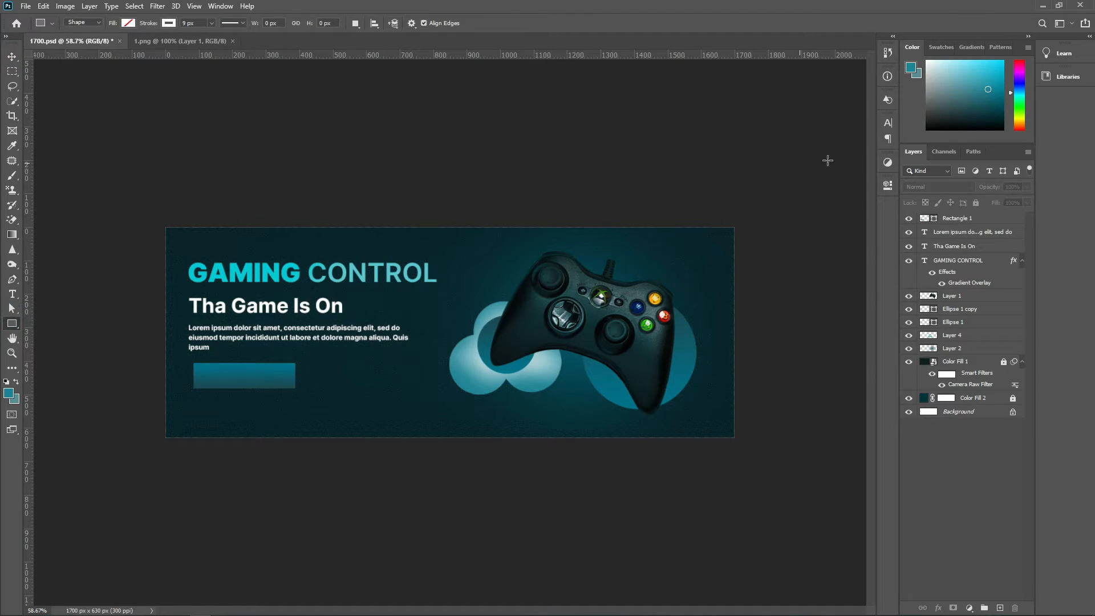
left_click(983, 222)
left_click(888, 184)
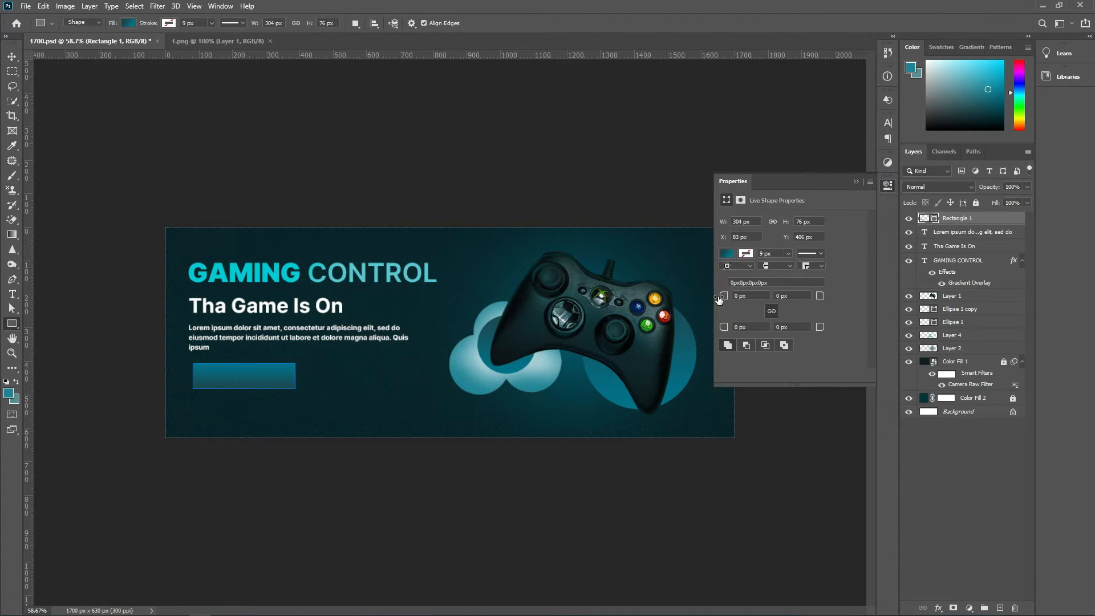
left_click_drag(718, 300, 740, 300)
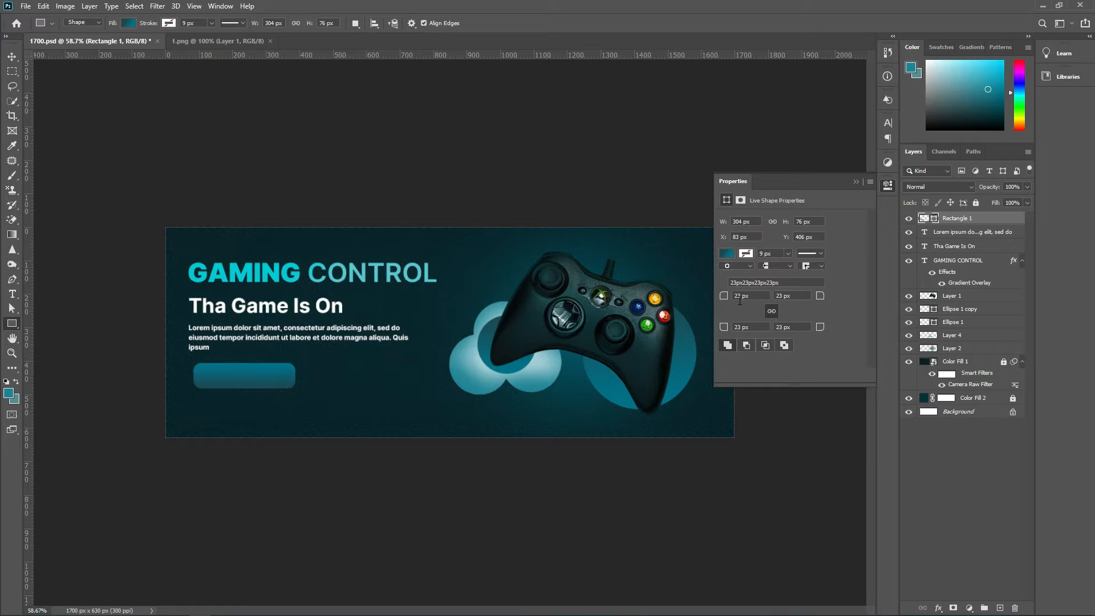
left_click(856, 181)
left_click(971, 437)
Step: Add the text "SHOP NOW" on the button and commit it
key("t")
left_click(224, 380)
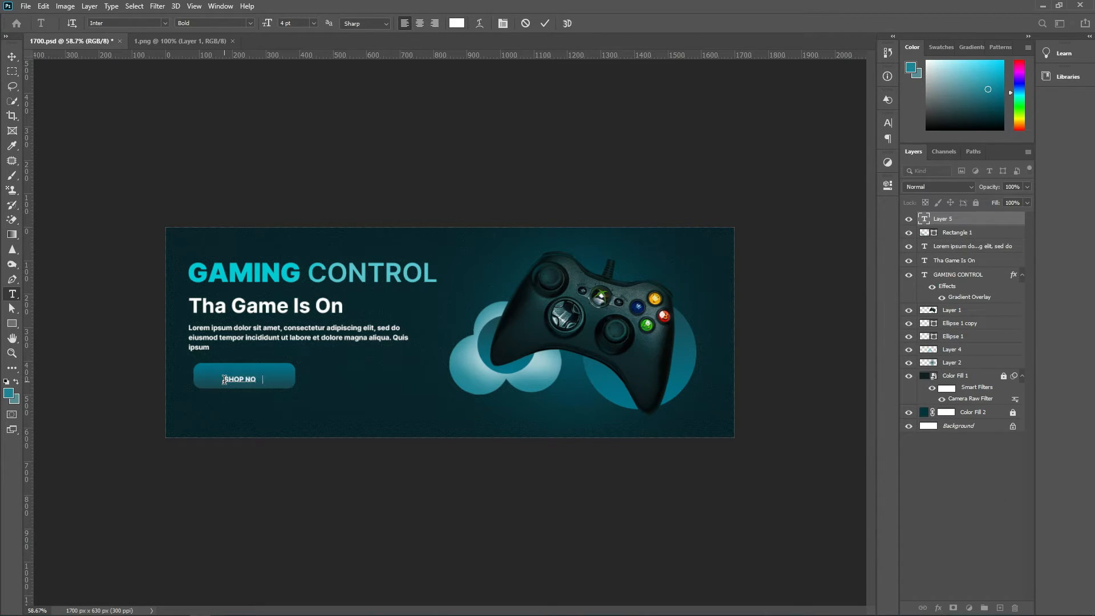
type("SHOP NOW")
left_click(545, 23)
Step: Set the SHOP NOW text to 8 pt in the Inter Black weight and commit it
left_click(888, 122)
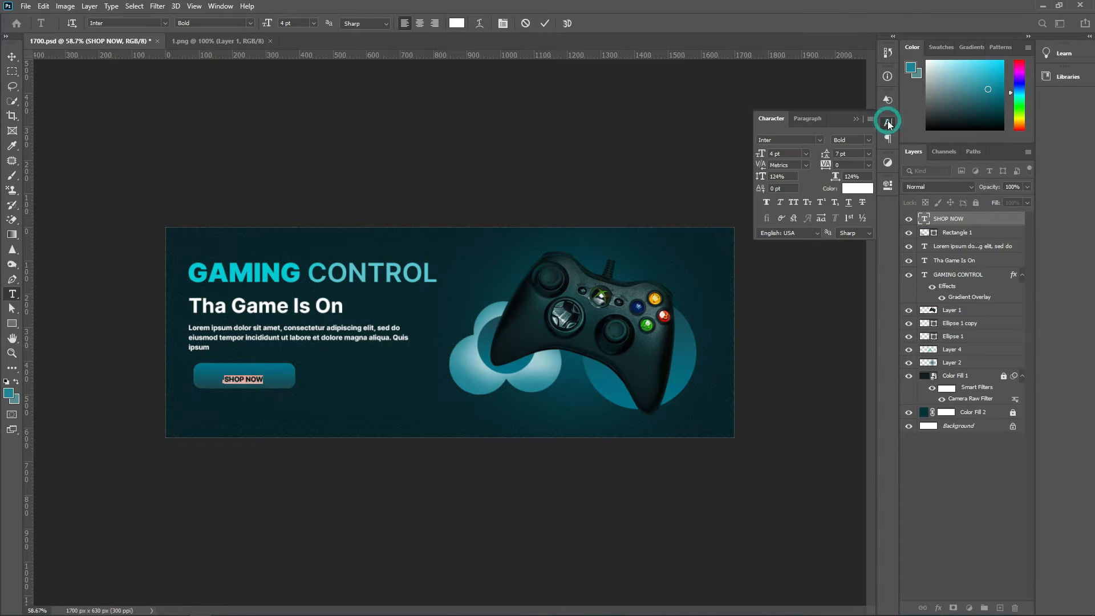
key("Up")
key("Up")
key("Up")
key("Up")
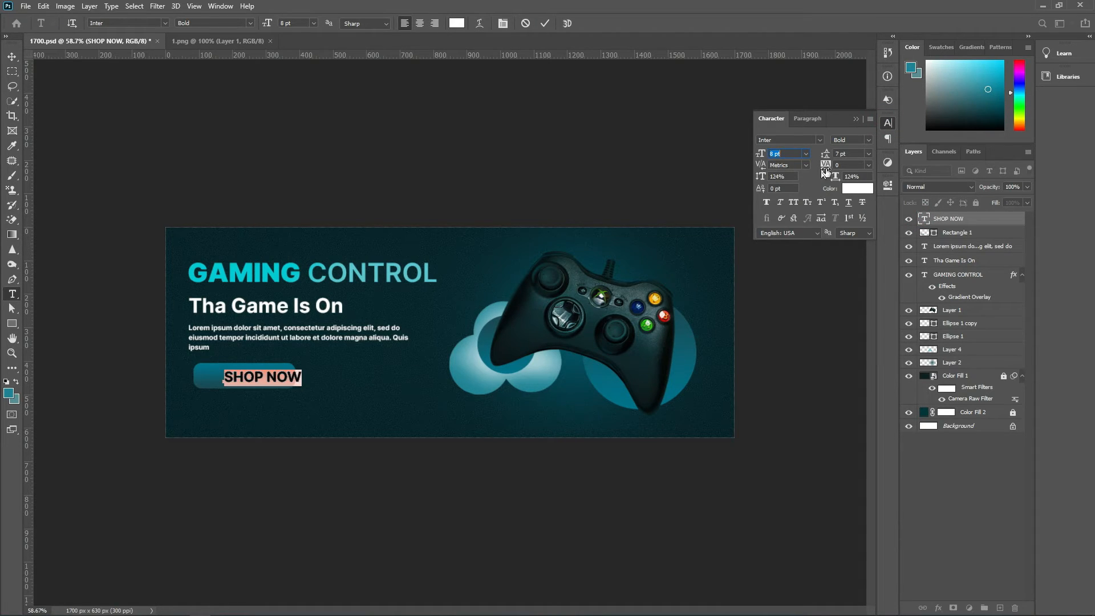
left_click(868, 140)
left_click(853, 223)
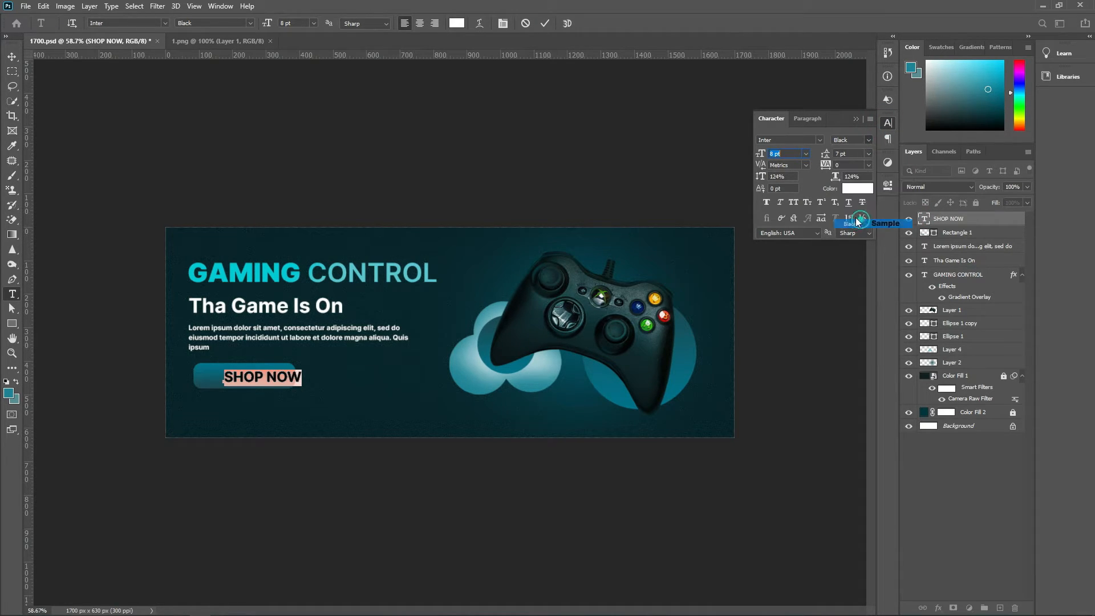
left_click(546, 22)
Step: Center the SHOP NOW text horizontally and vertically within the button rectangle
key("v")
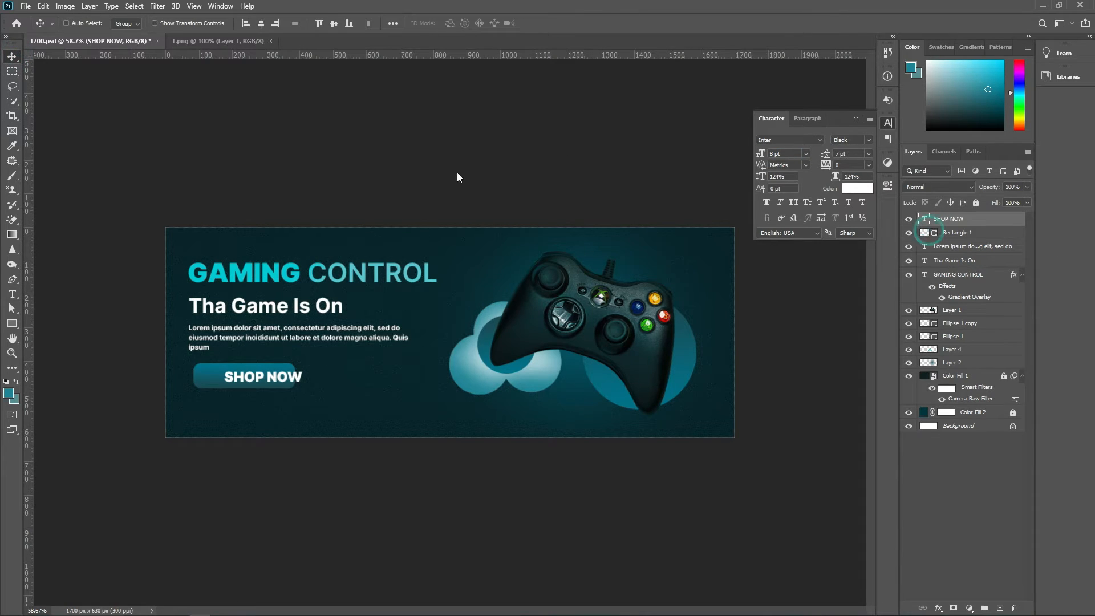
left_click(260, 22)
left_click(335, 22)
left_click(979, 457)
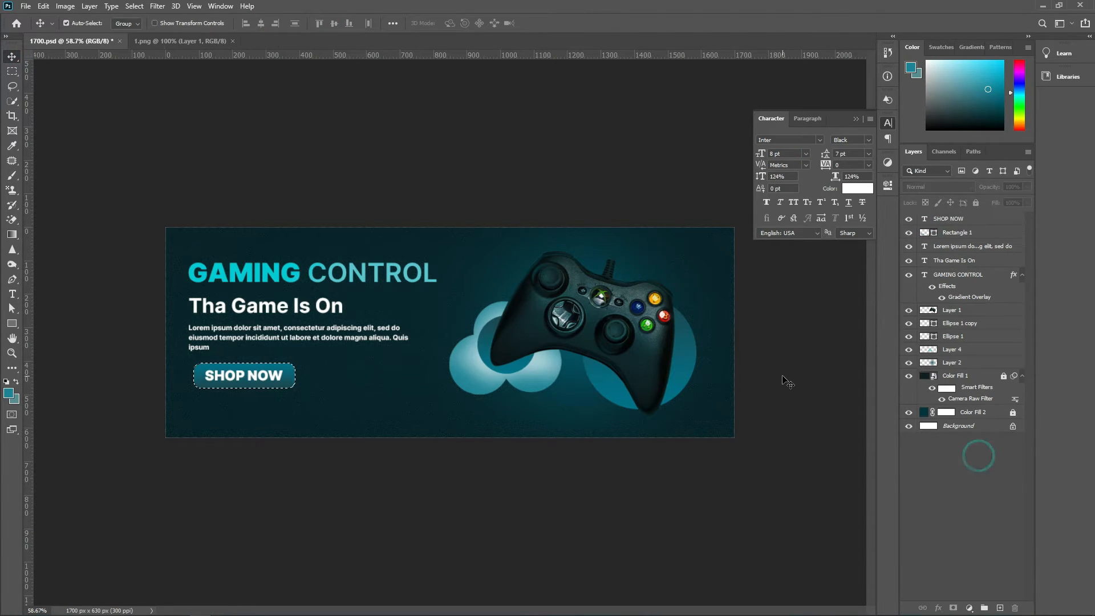
Step: Move the SHOP NOW text and button rectangle together, slightly lower and aligned with the paragraph's left edge
left_click(856, 119)
left_click(972, 221, "ctrl")
left_click(971, 233, "ctrl")
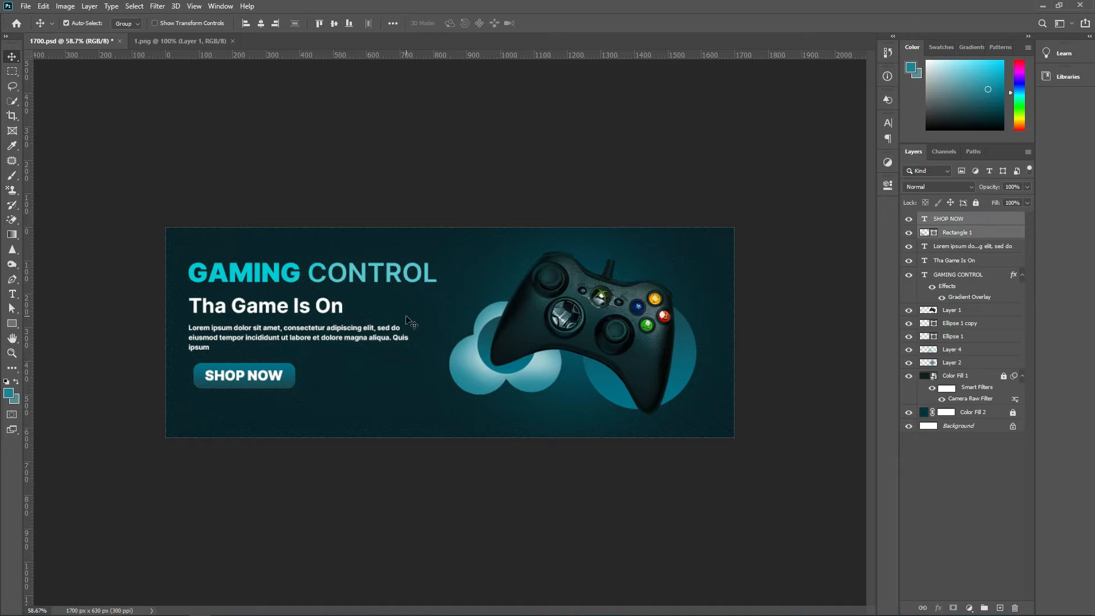
scroll(300, 360, "up", 4)
left_click_drag(220, 393, 214, 409)
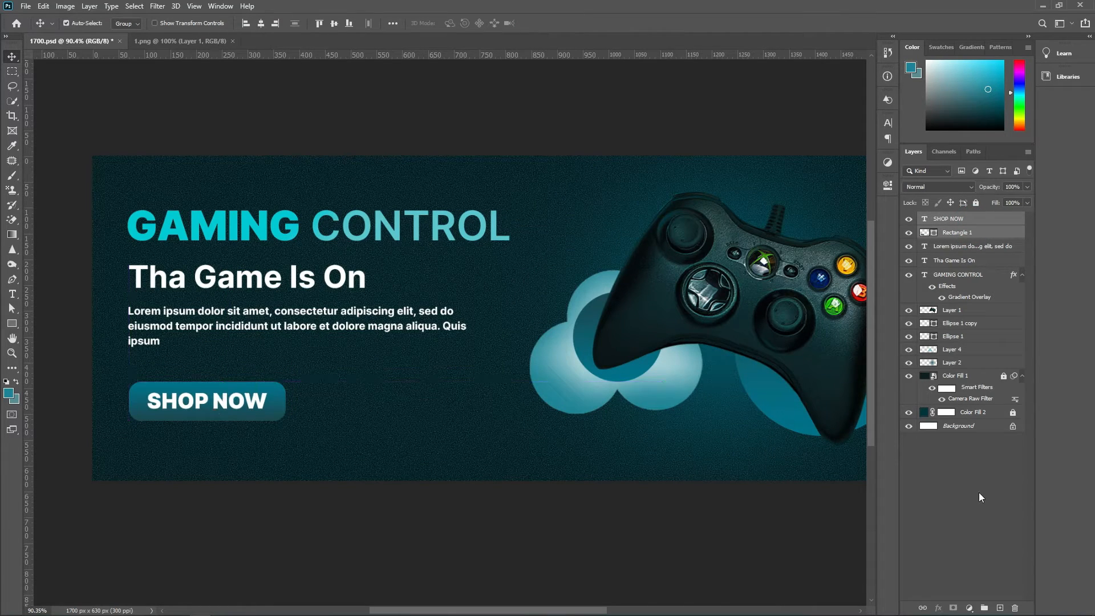
left_click(979, 494)
Step: Nudge the SHOP NOW text left within the button to make room beside it
left_click(190, 404)
key("Left")
key("Left")
key("Left")
key("Left")
key("Left")
key("Left")
key("Left")
key("Left")
key("Left")
key("Left")
key("Left")
key("Left")
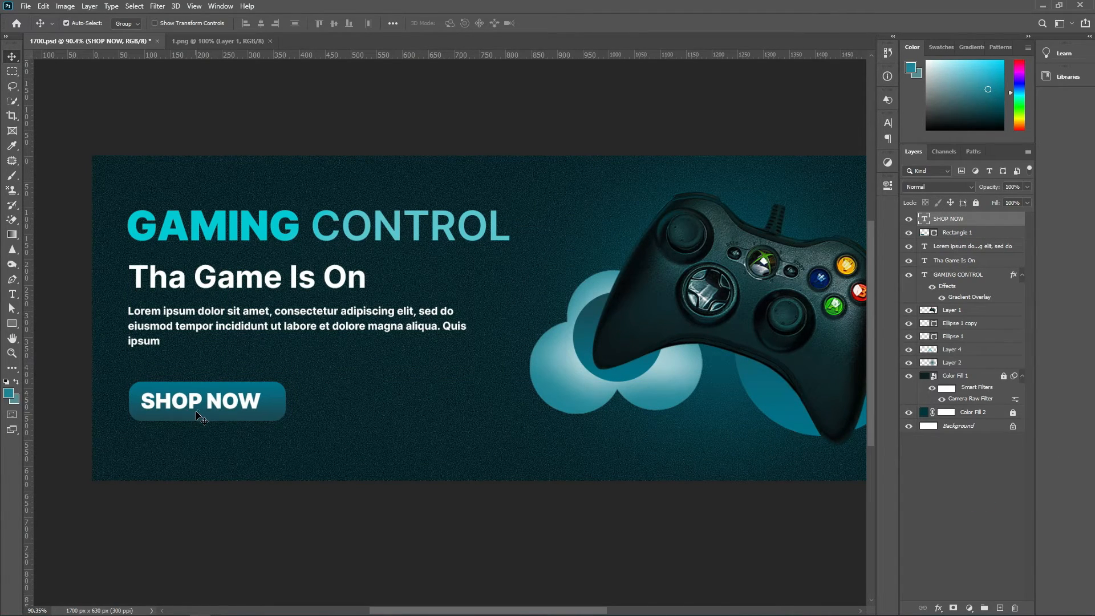
Step: Draw a right-pointing triangle shape about 22 × 20 px with the Pen tool after the SHOP NOW text
key("p")
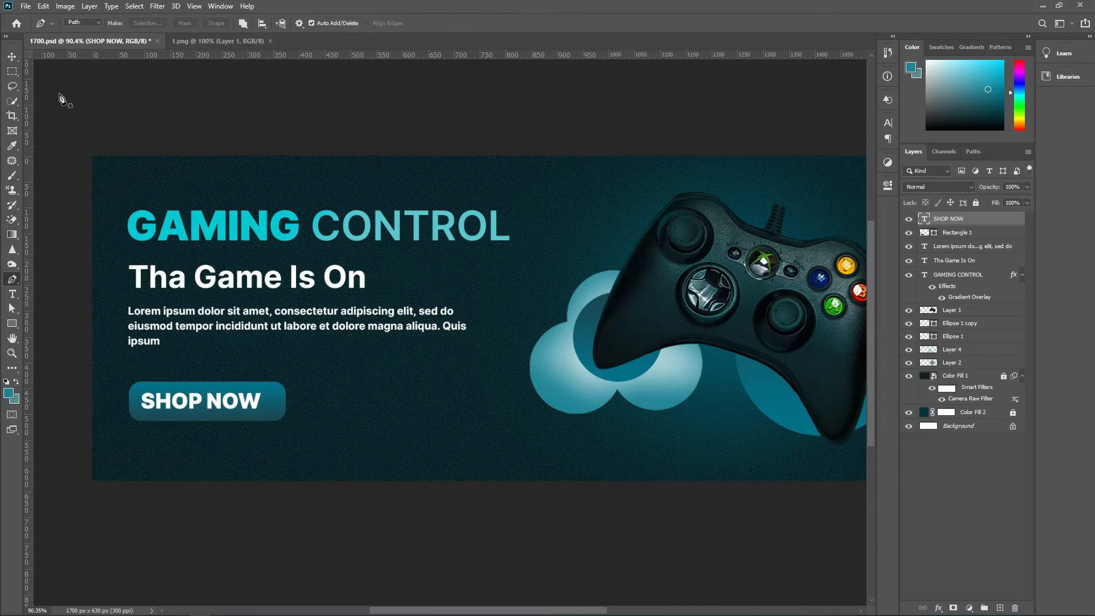
left_click(83, 22)
left_click(79, 32)
left_click(1005, 486)
scroll(190, 400, "up", 3)
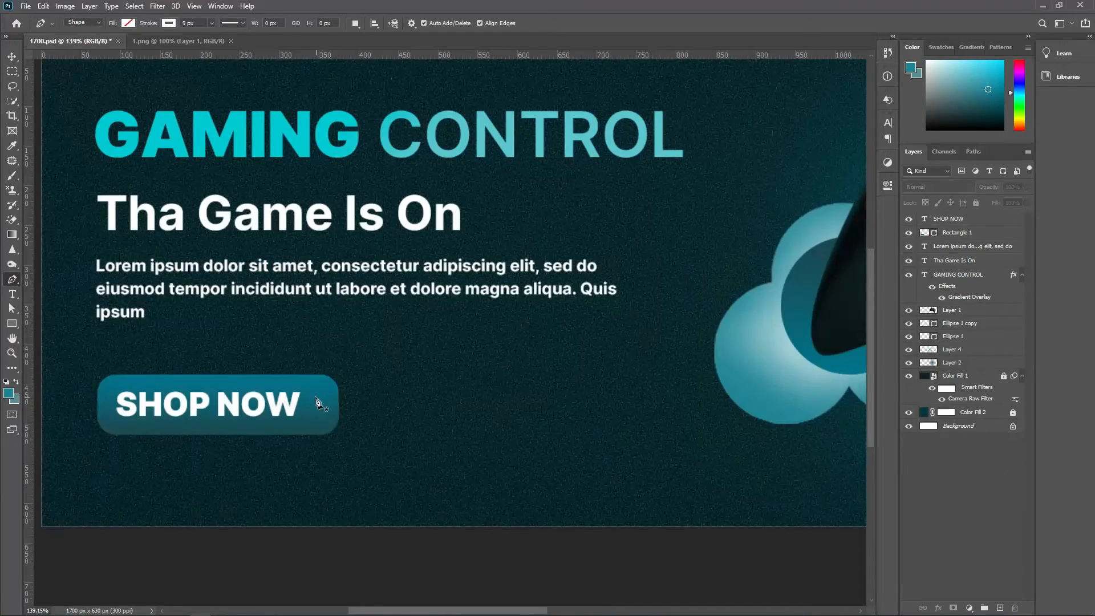
scroll(311, 399, "up", 3)
left_click(308, 393)
left_click(307, 423)
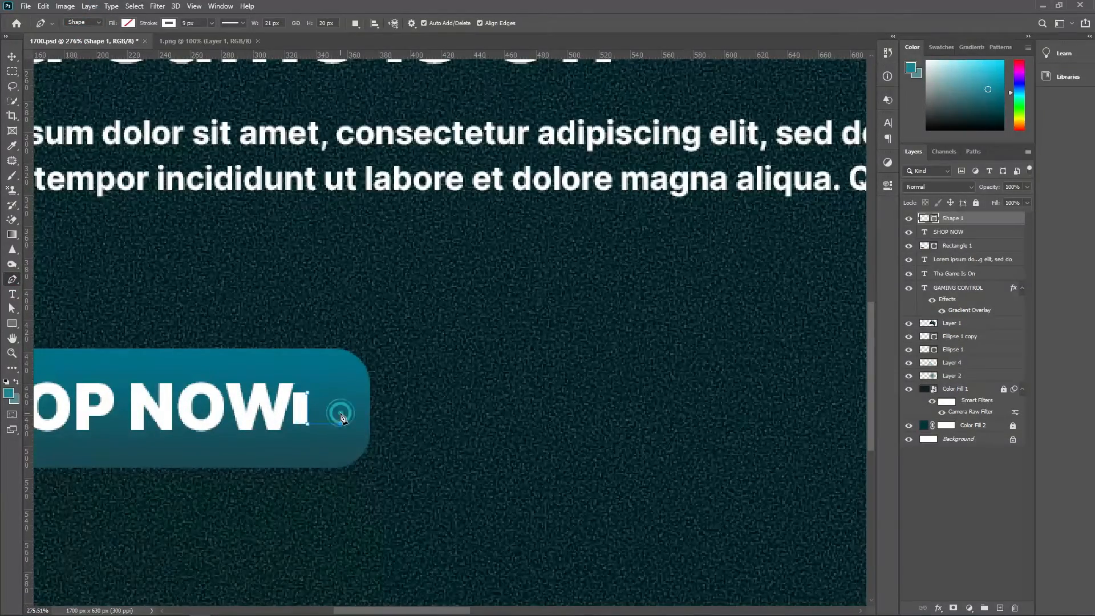
left_click(341, 408)
left_click(308, 393)
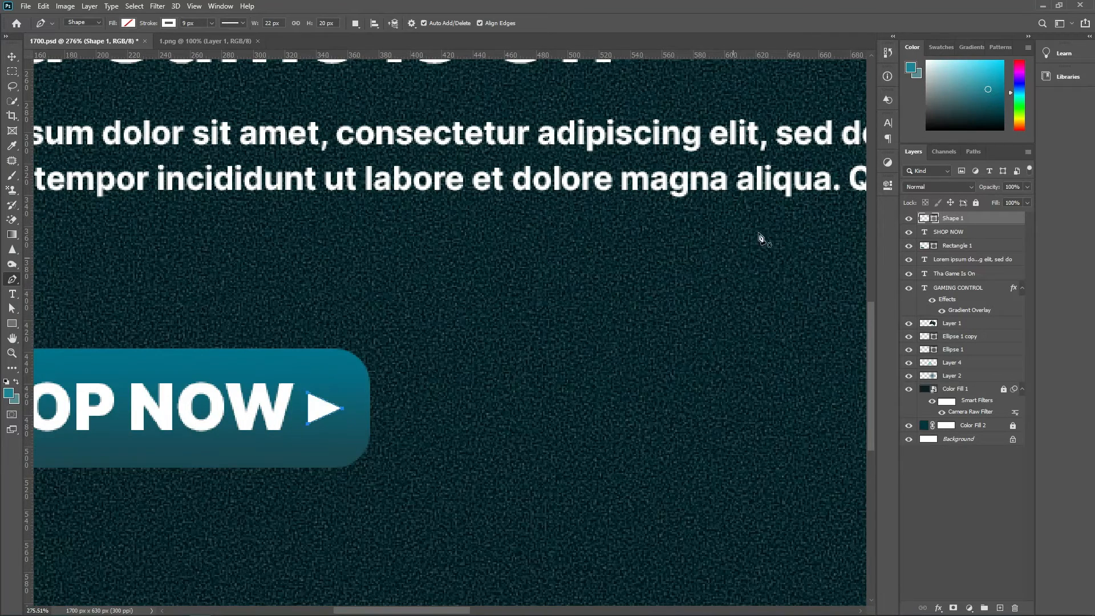
Step: Remove the triangle's stroke and fill it with white
left_click(169, 23)
left_click(105, 46)
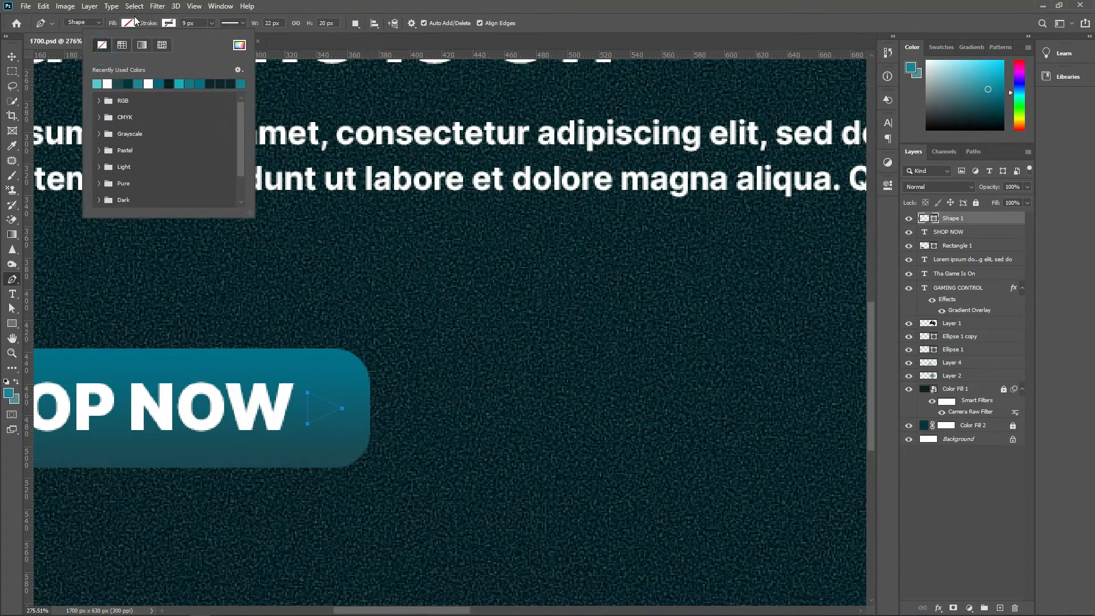
left_click(128, 23)
left_click(107, 83)
left_click(364, 2)
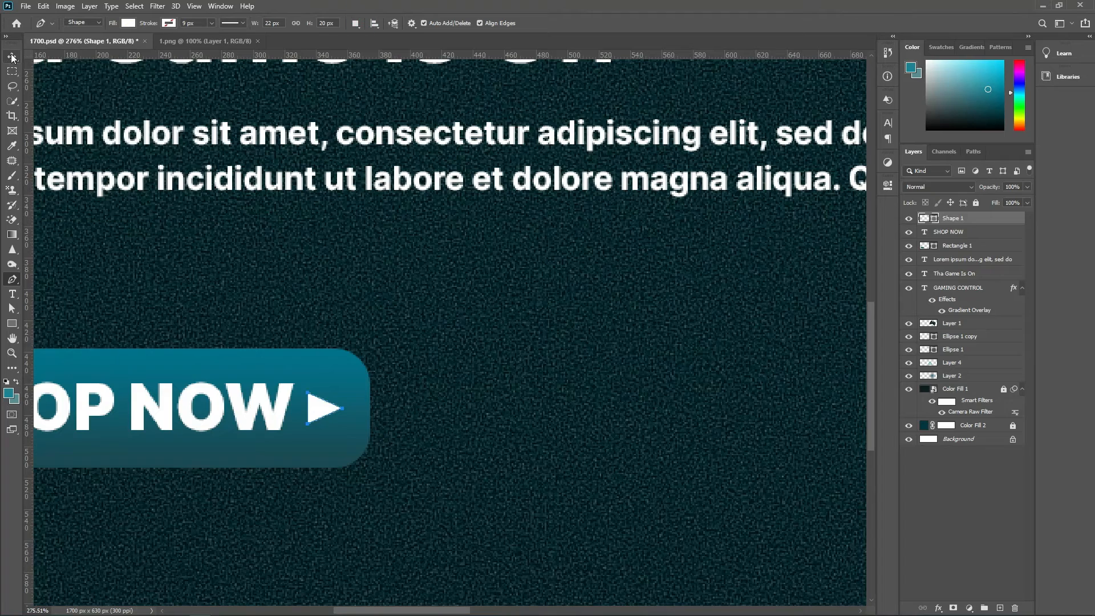
Step: Try colors sampled from the controller as the triangle's fill, and restore its white fill
key("ctrl+0")
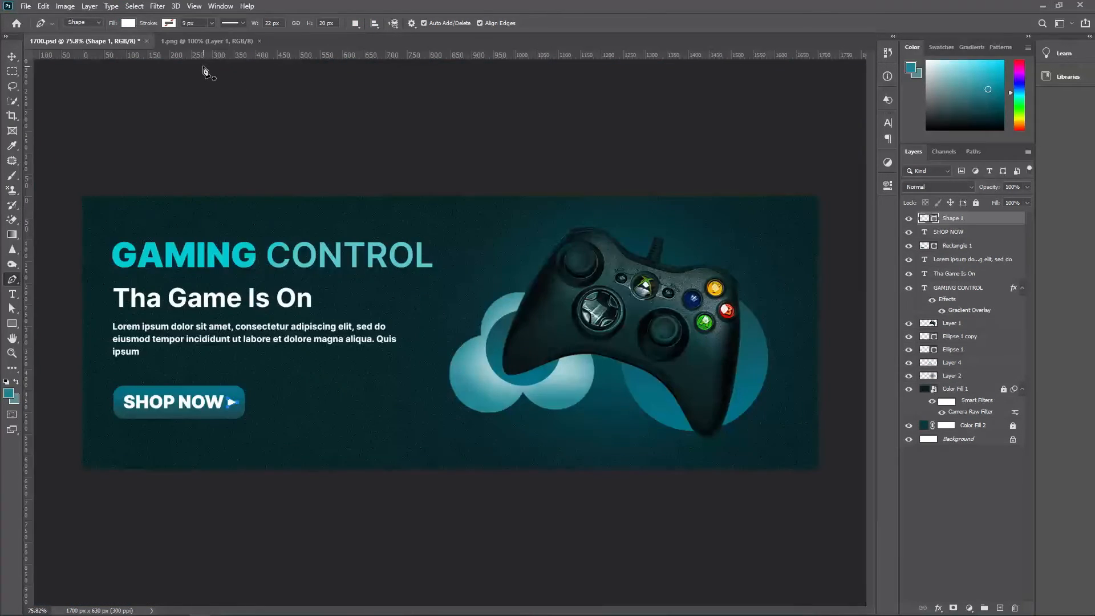
left_click(128, 23)
left_click(199, 45)
left_click(724, 308)
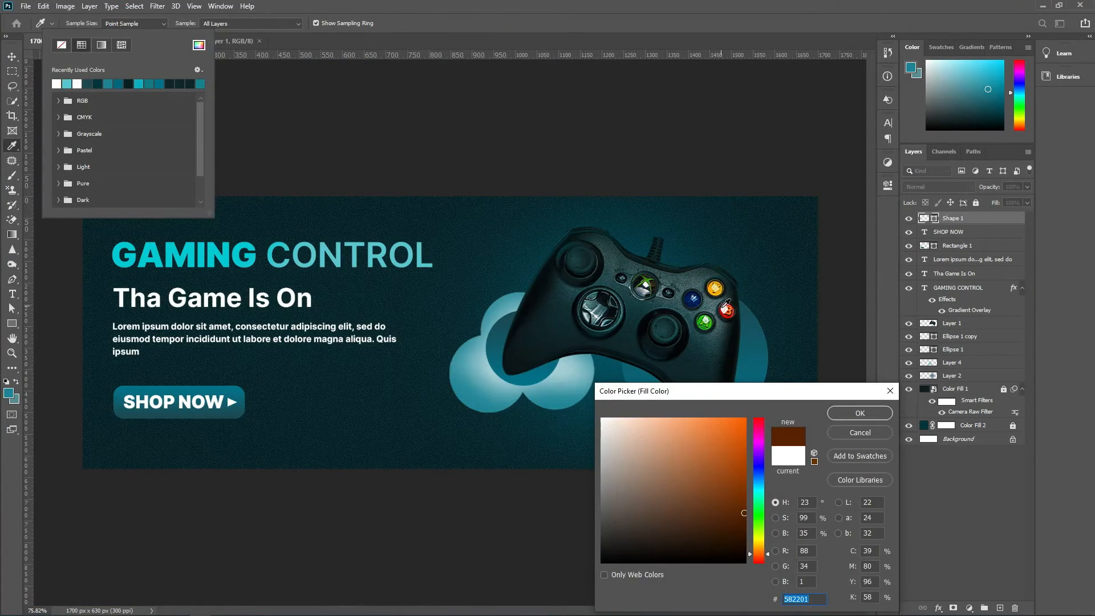
left_click(709, 324)
left_click(648, 280)
left_click(612, 288)
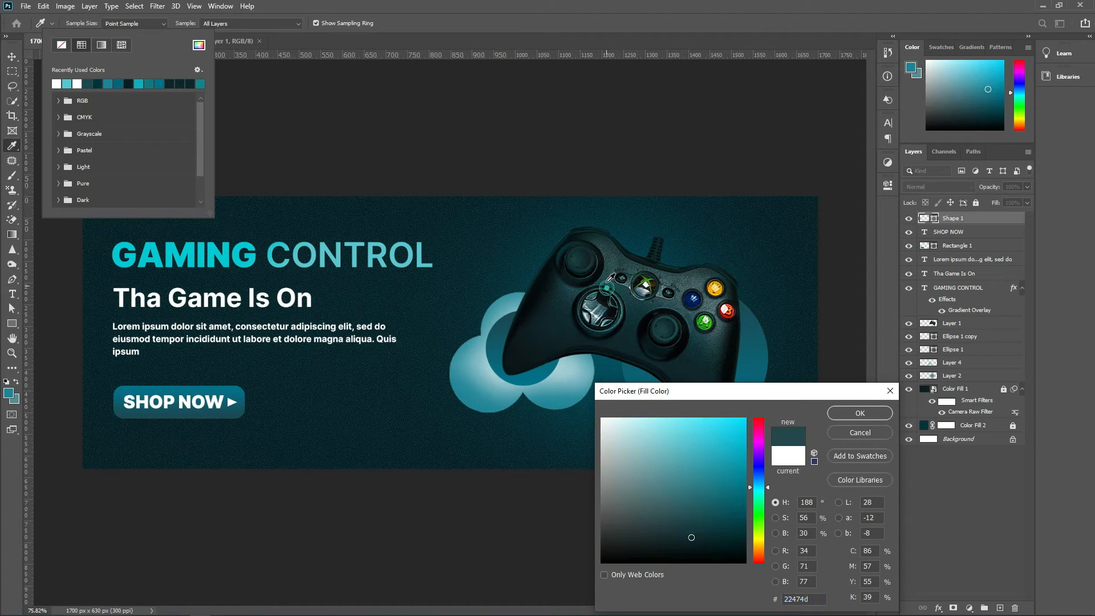
left_click(607, 280)
left_click(860, 412)
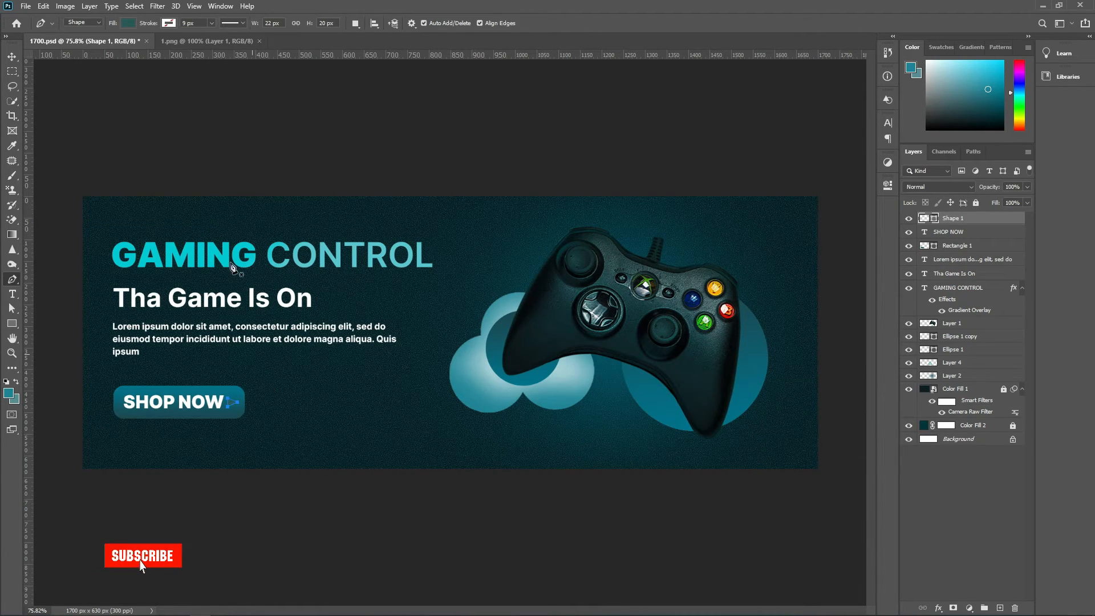
left_click(128, 24)
left_click(88, 84)
left_click(695, 18)
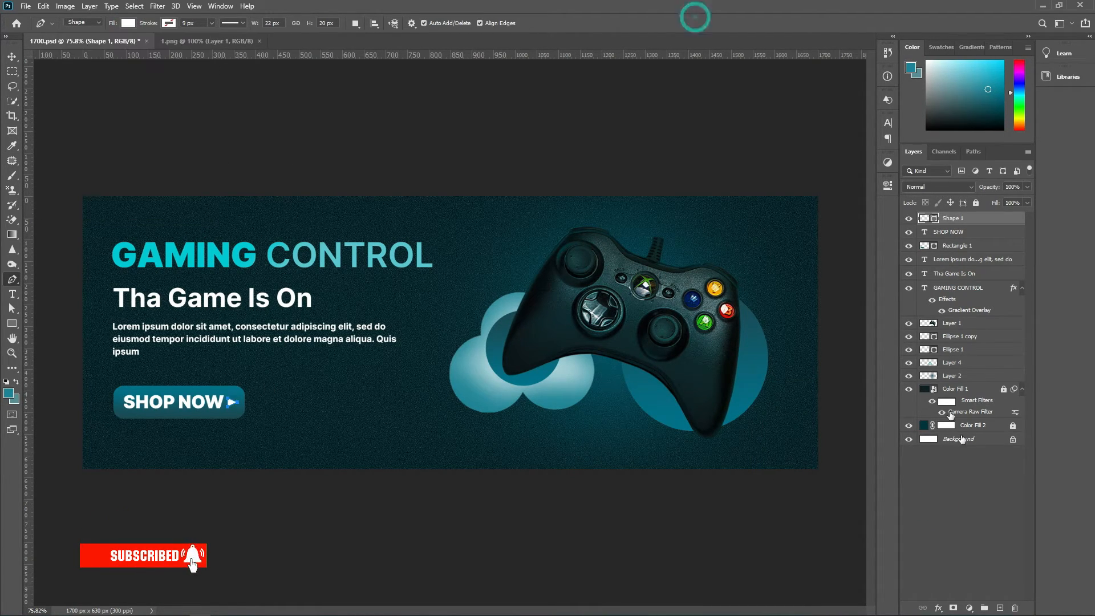
Step: Enlarge the white triangle slightly with Free Transform and deselect it
left_click(976, 467)
left_click(12, 57)
scroll(253, 439, "up", 5)
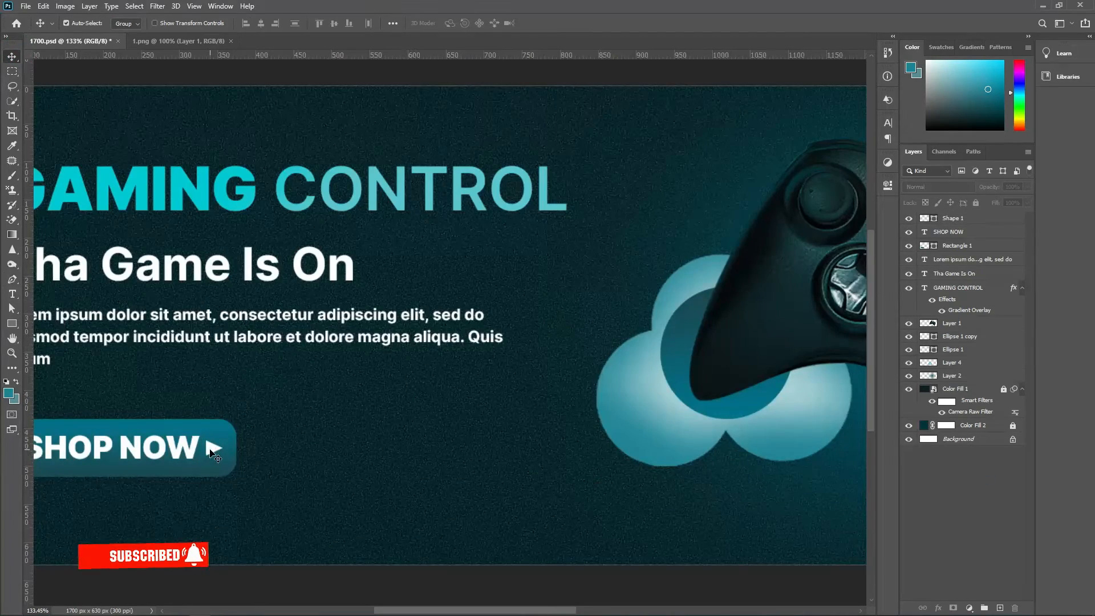
left_click(215, 447, "ctrl")
key("ctrl+t")
left_click_drag(223, 440, 226, 437)
key("Return")
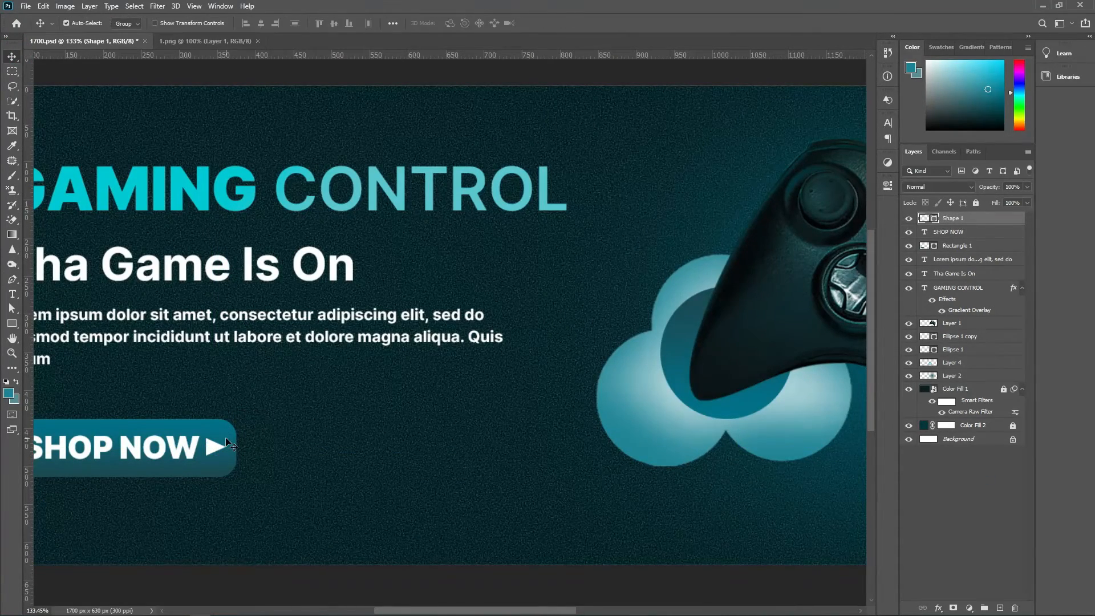
left_click(930, 472)
left_click(215, 447)
left_click(978, 494)
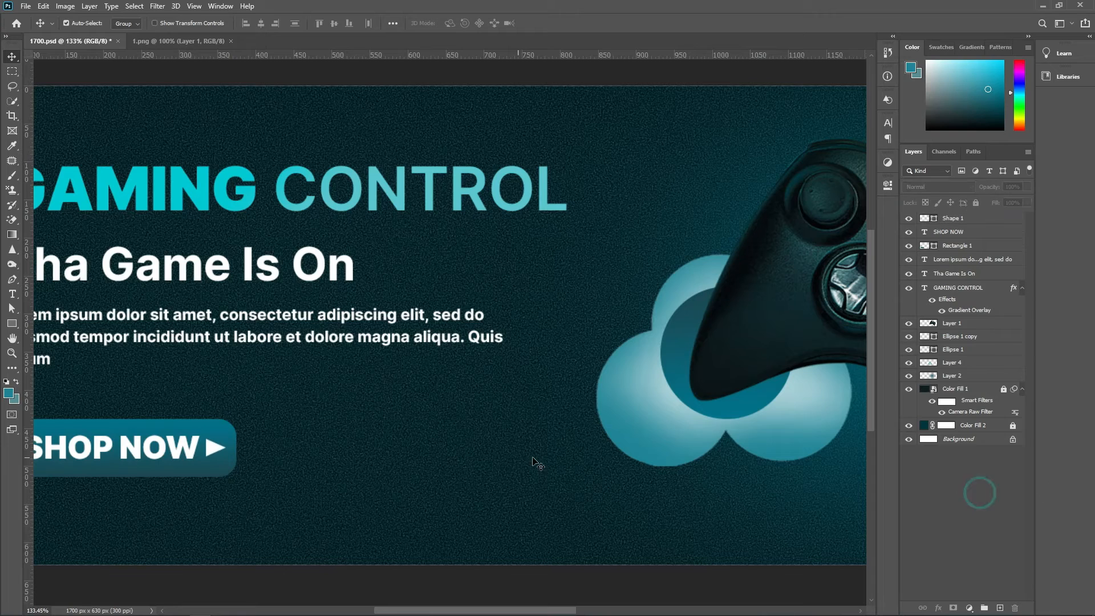
Step: Draw an unfilled circle about 128 px across with a 3 px stroke between the button and the cloud
scroll(524, 471, "down", 5)
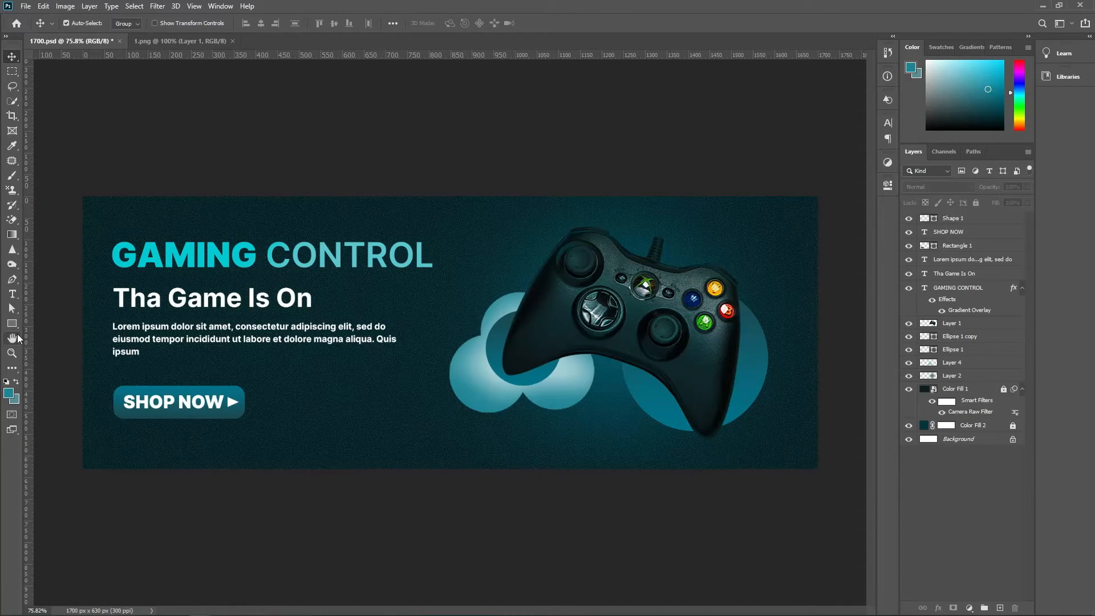
right_click(10, 326)
left_click(54, 345)
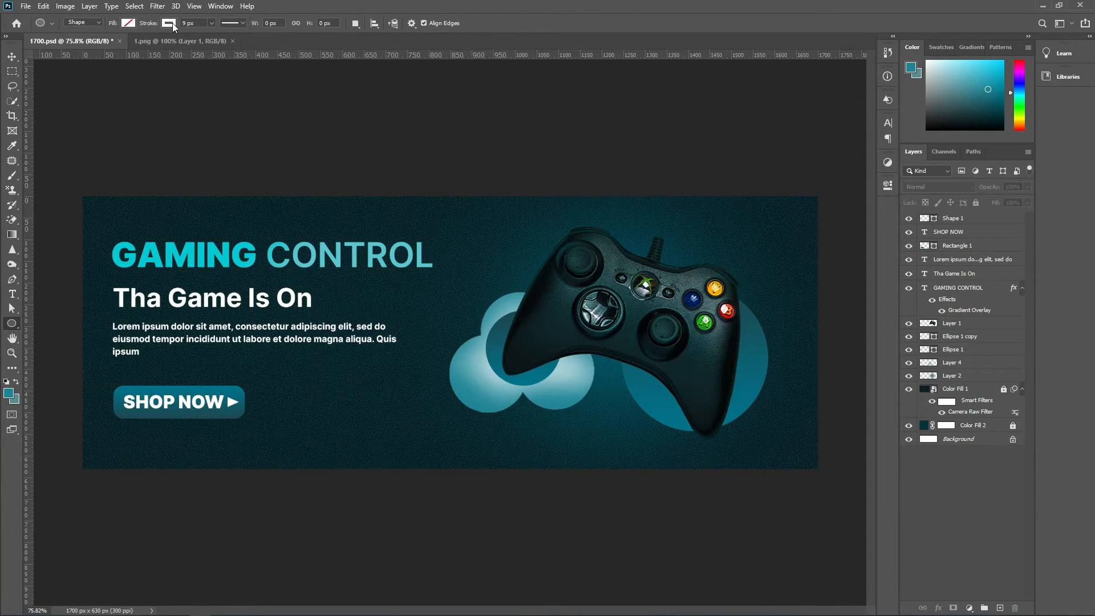
left_click(194, 21)
type("2")
key("Return")
left_click_drag(336, 389, 417, 441)
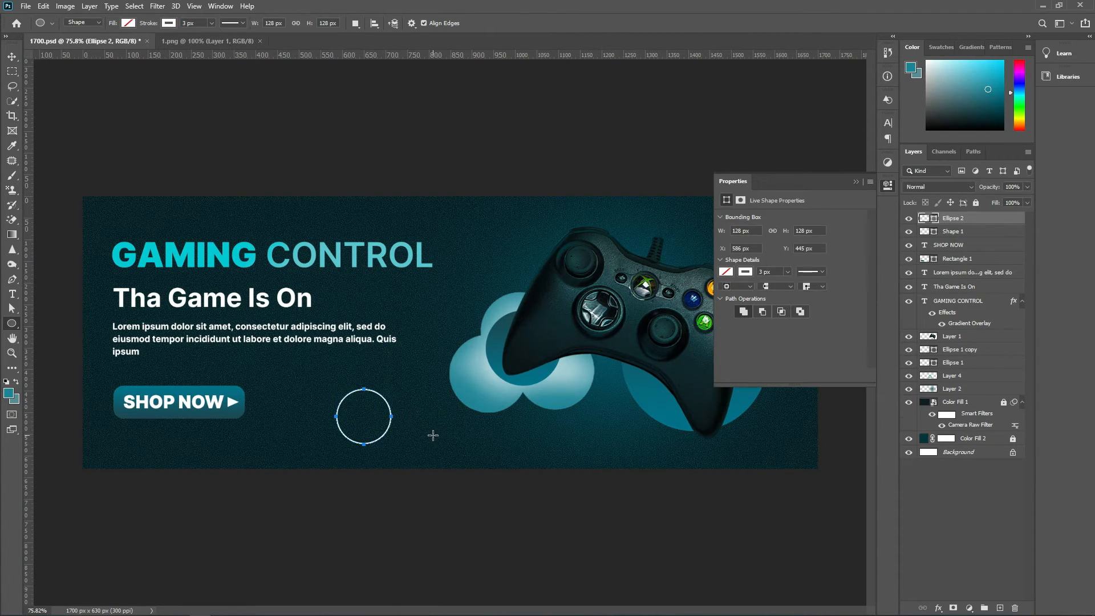
Step: Give the new circle's outline a teal linear gradient stroke
left_click(746, 271)
left_click(773, 293)
left_click(738, 334)
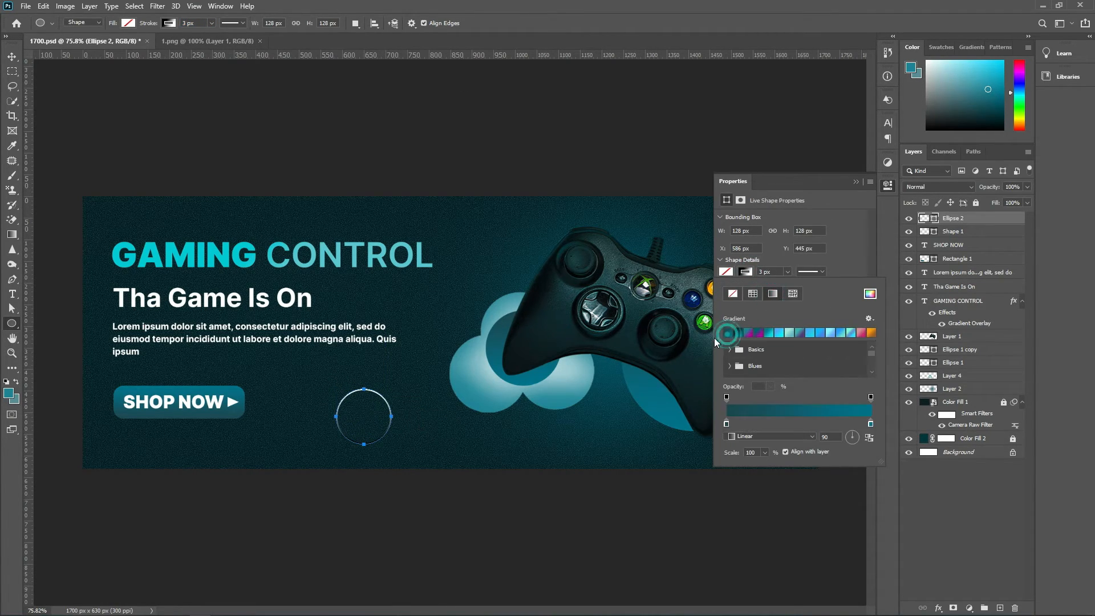
key("Escape")
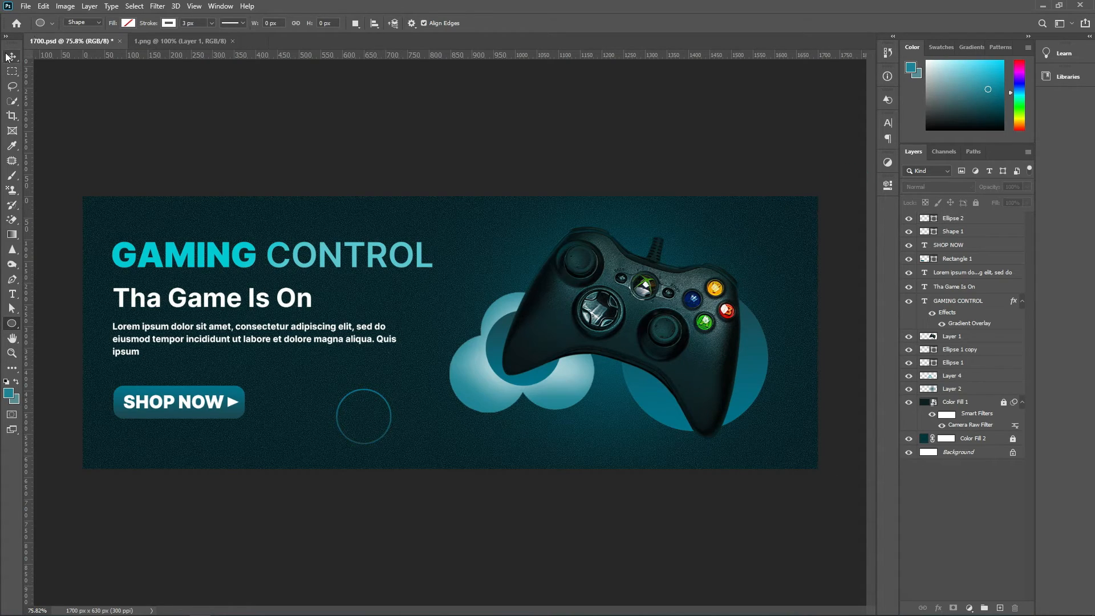
Step: Duplicate the outlined circle and place the copy above and to the right, partly overlapping the original
left_click(8, 57)
scroll(393, 389, "up", 2)
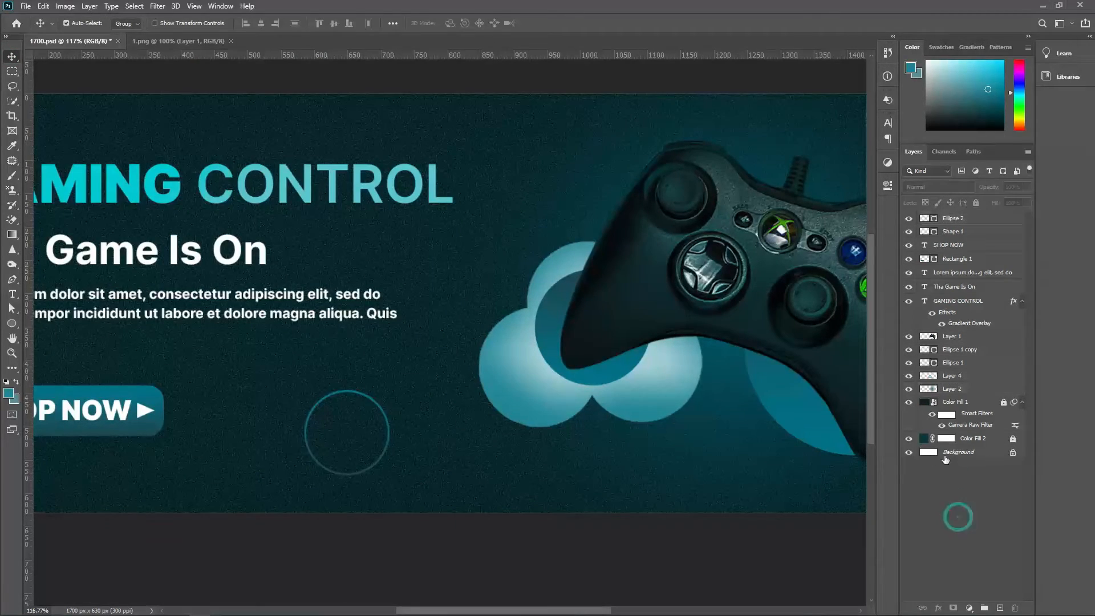
scroll(383, 463, "up", 3)
left_click(376, 469)
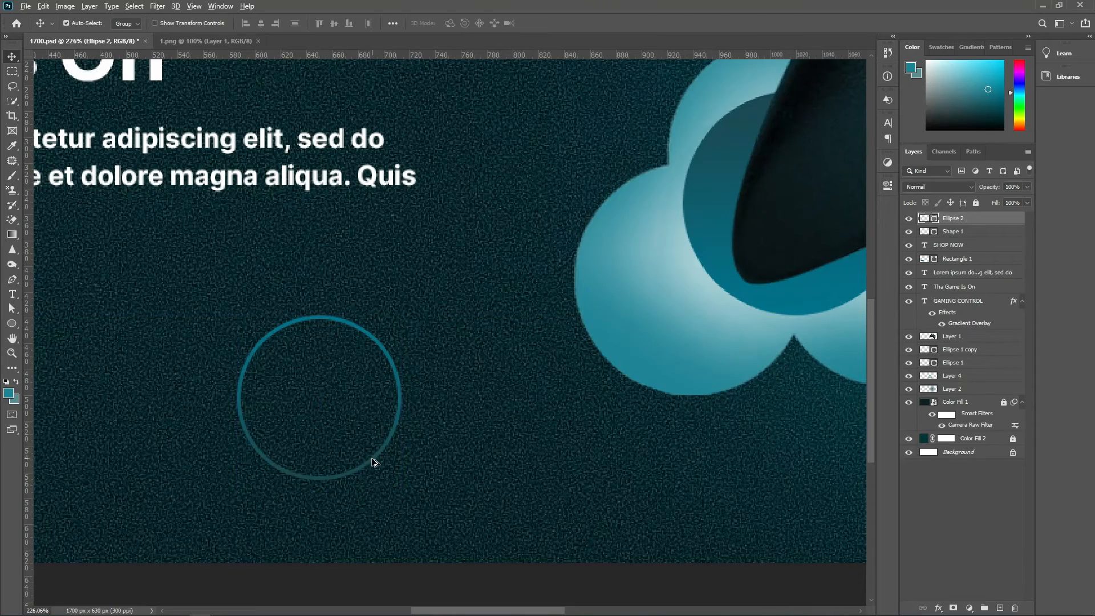
left_click_drag(374, 462, 453, 379)
scroll(453, 379, "down", 5)
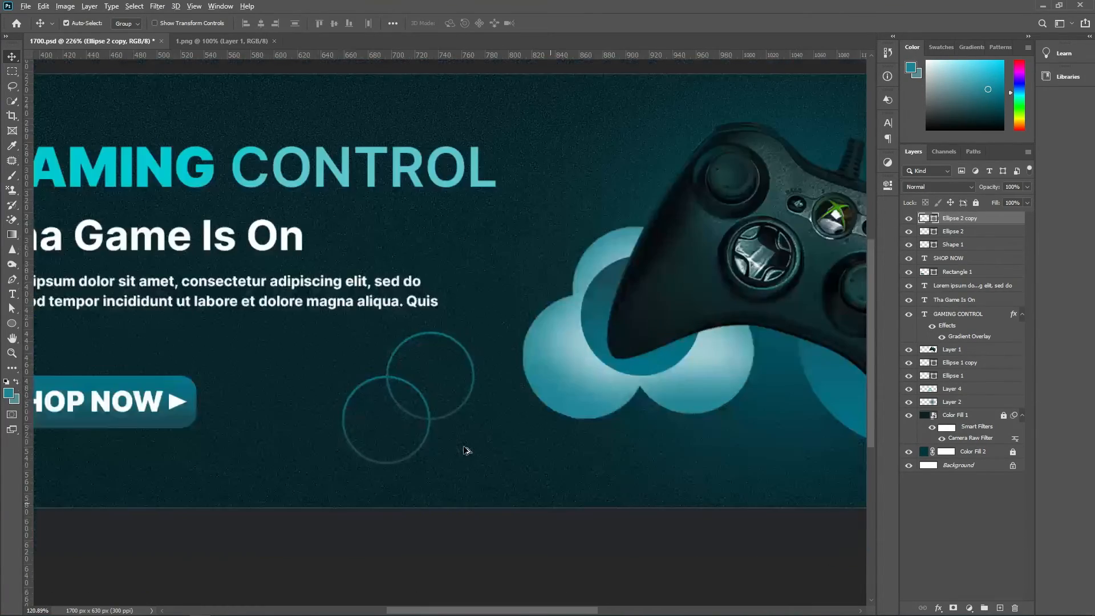
left_click(962, 234, "ctrl")
left_click_drag(400, 405, 419, 411)
left_click(957, 539)
left_click(983, 223)
left_click(981, 231, "ctrl")
key("ctrl+v")
left_click(549, 235)
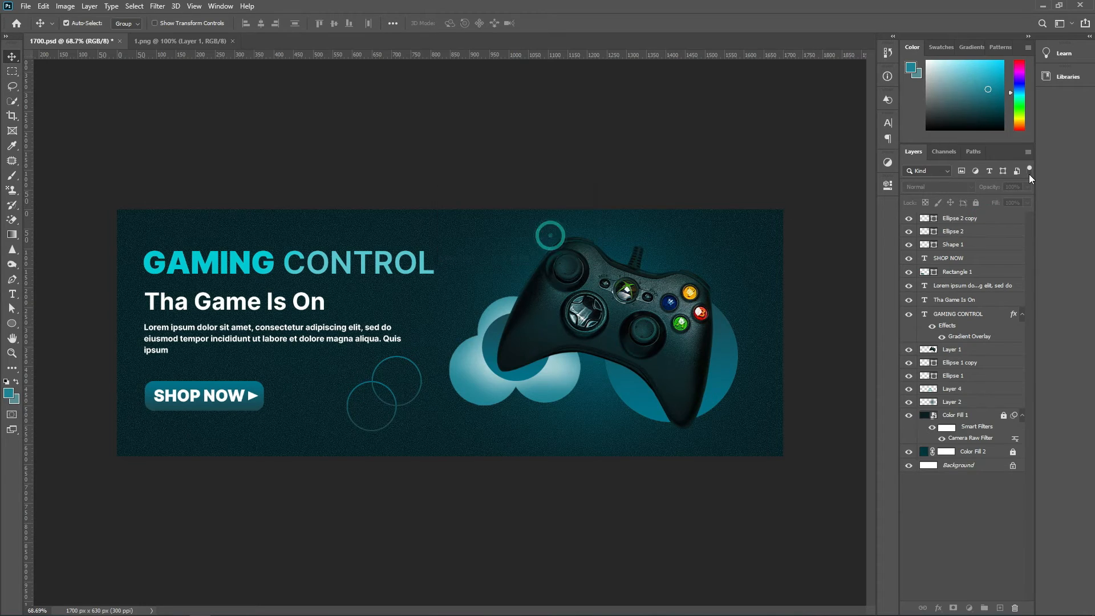
Step: Nudge both outlined circles together about 18 px right and 10 px down, and deselect them
left_click(981, 222)
left_click(965, 233)
left_click(964, 221, "ctrl")
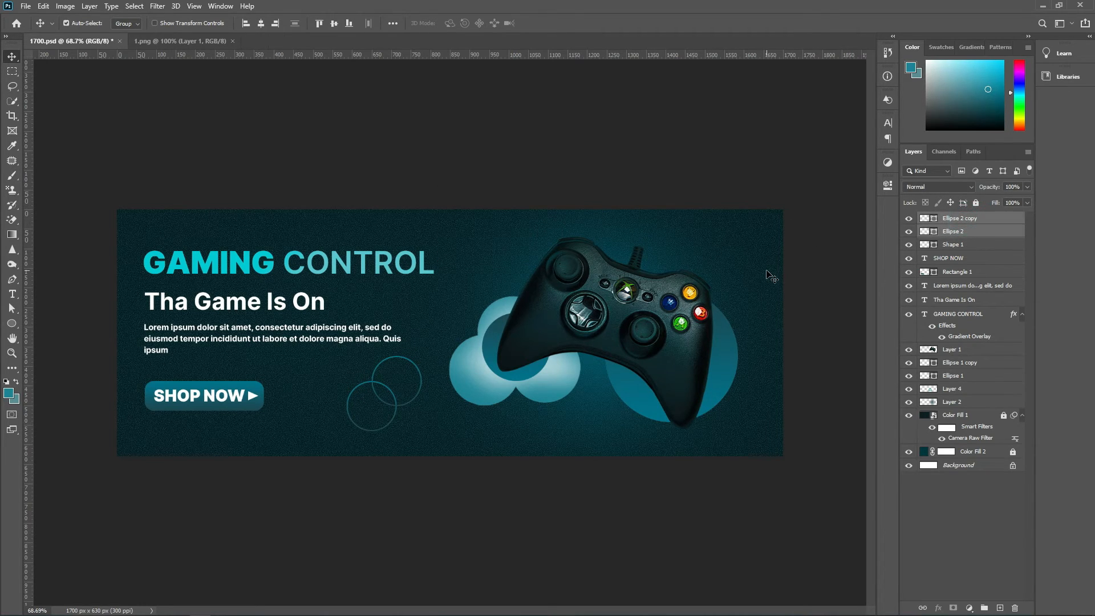
key("Down")
key("Down")
key("Down")
key("Down")
key("Right")
key("Right")
key("Right")
key("Right")
key("Right")
key("Right")
key("Right")
key("Right")
key("Right")
key("Right")
key("Right")
key("Right")
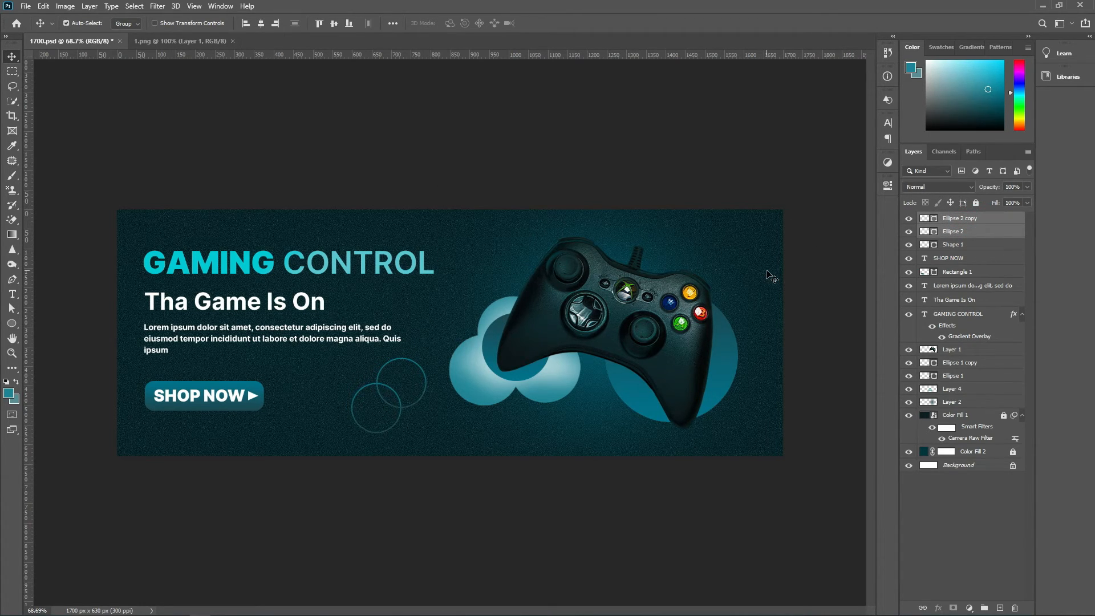
key("Right")
key("Right")
key("Right")
key("Right")
key("Right")
key("Right")
key("Down")
key("Down")
key("Down")
key("Down")
key("Down")
key("Down")
left_click(1000, 530)
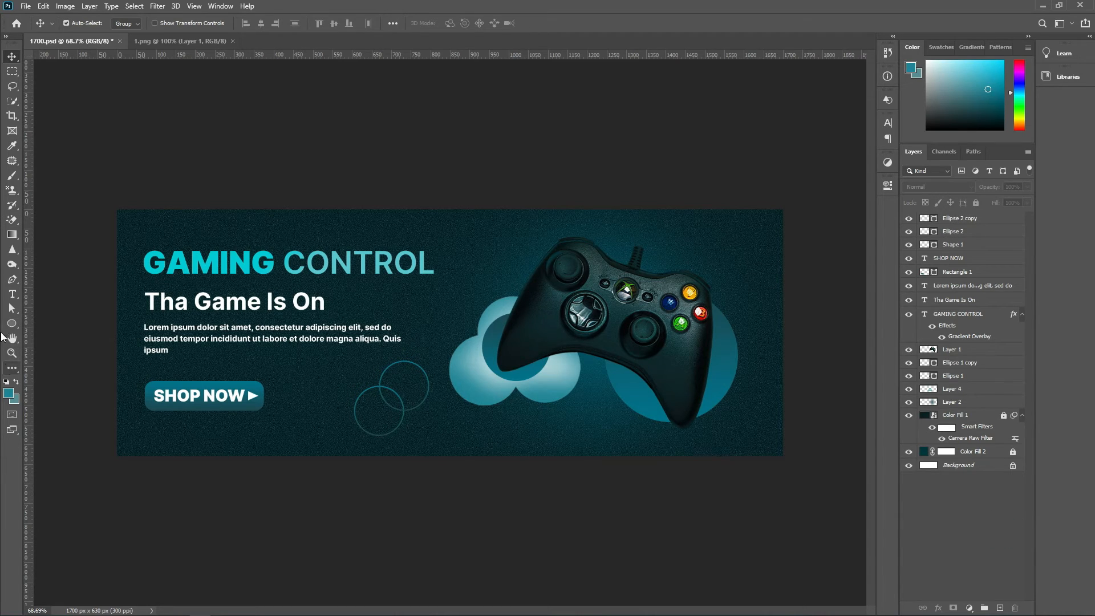
Step: Draw an unfilled three-sided polygon about 531 × 613 px with a 3 px stroke, overlapping the banner's top edge
right_click(12, 323)
left_click(57, 359)
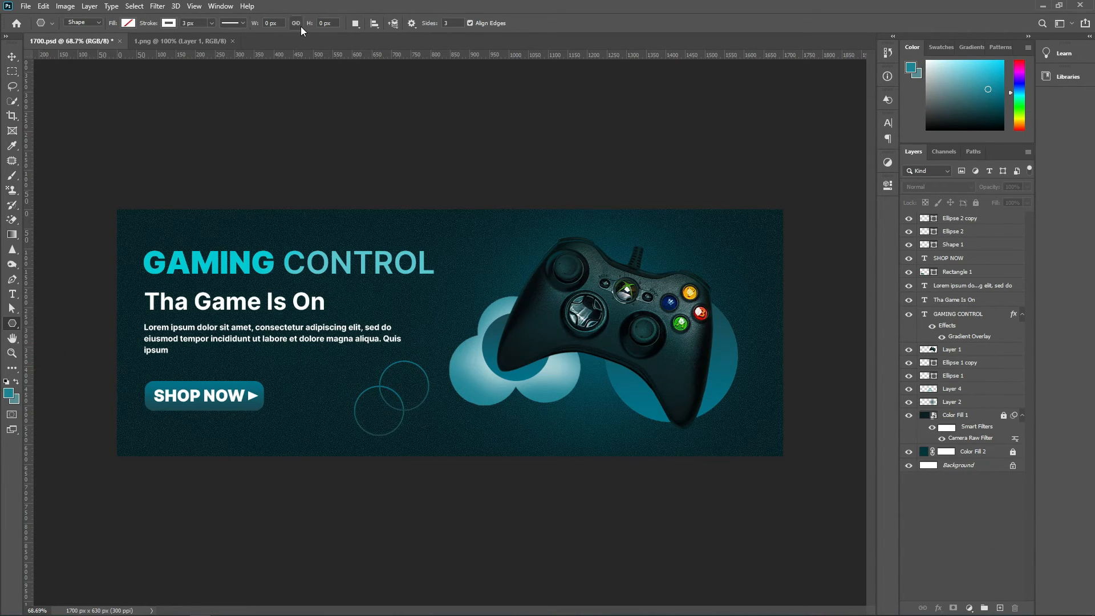
right_click(13, 325)
left_click(53, 358)
left_click_drag(457, 23, 401, 26)
left_click_drag(421, 186, 550, 179)
Step: Give the triangle's outline a teal linear gradient stroke
left_click(168, 22)
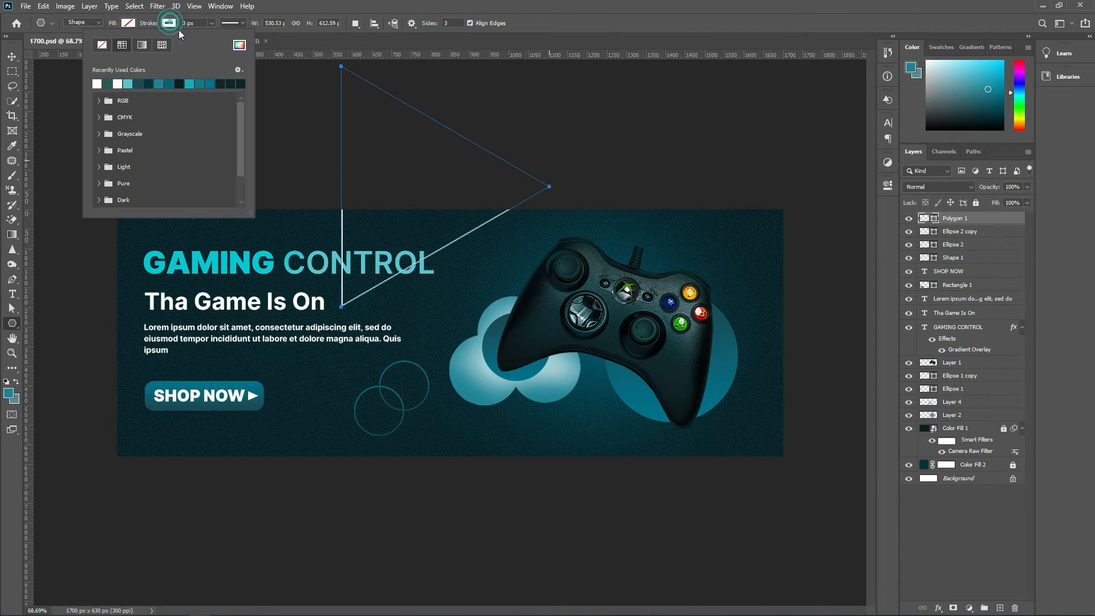
left_click(140, 44)
left_click(14, 57)
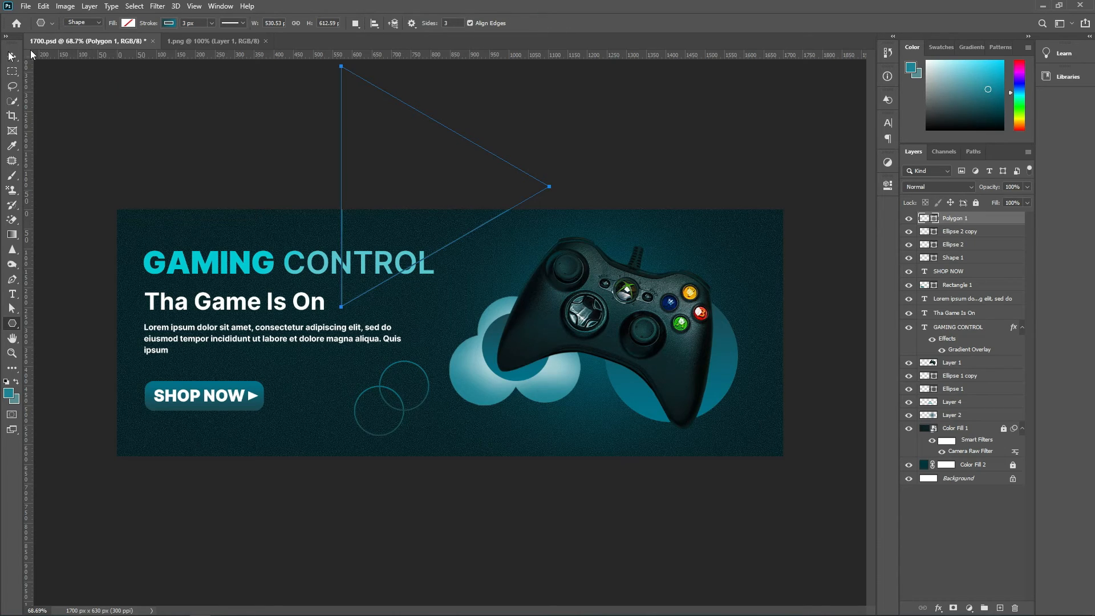
Step: Shrink and rotate the outlined triangle with Free Transform, placing it across the banner's top edge between the heading and the controller
key("ctrl+h")
left_click_drag(603, 177, 448, 254)
left_click_drag(449, 169, 478, 244)
left_click_drag(594, 367, 488, 205)
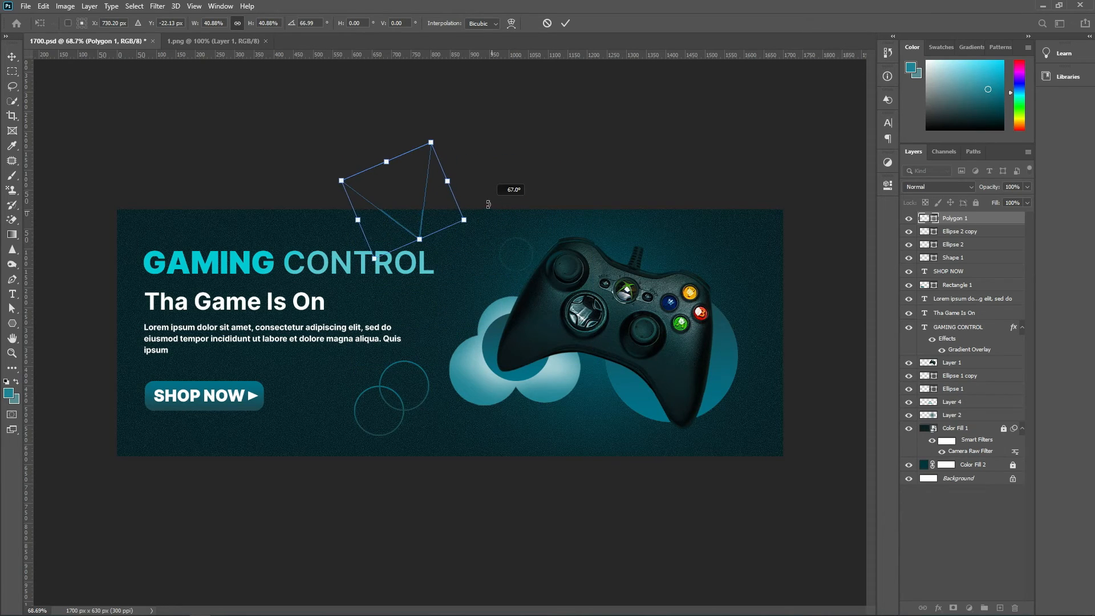
mouse_move(383, 190)
left_mouse_down()
mouse_move(444, 224)
mouse_move(365, 198)
left_mouse_up()
left_click_drag(611, 215, 597, 203)
left_click_drag(485, 234, 494, 241)
key("Return")
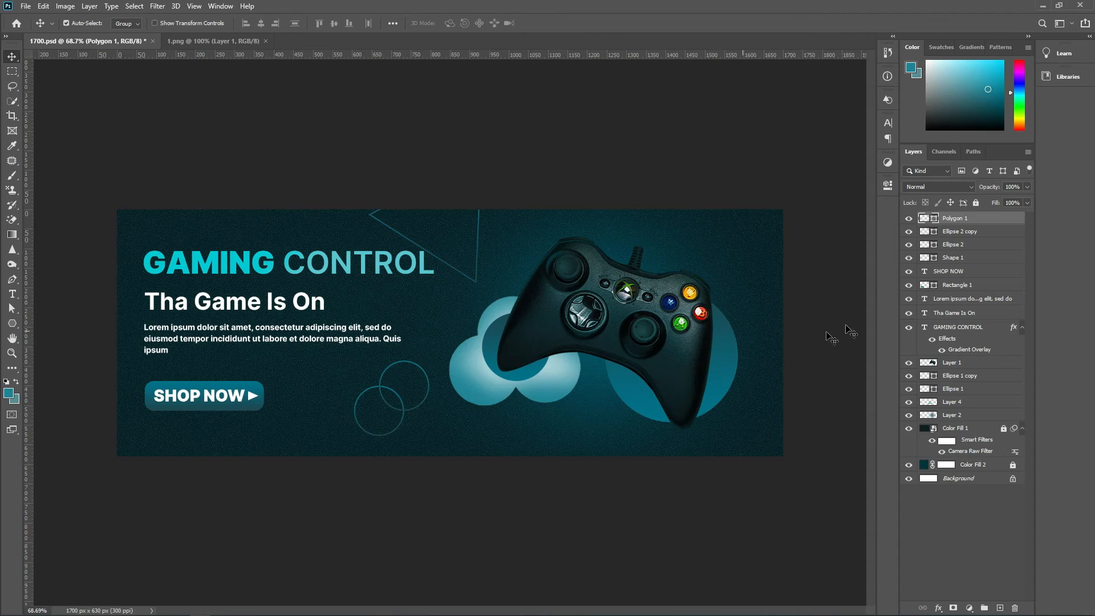
key("ctrl+j")
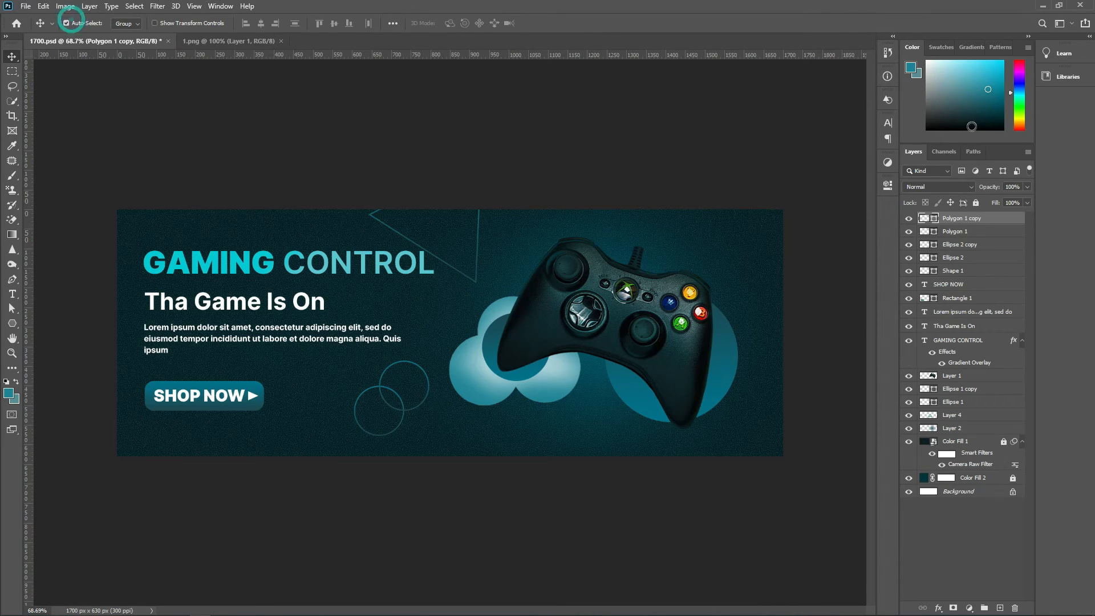
right_click(951, 219)
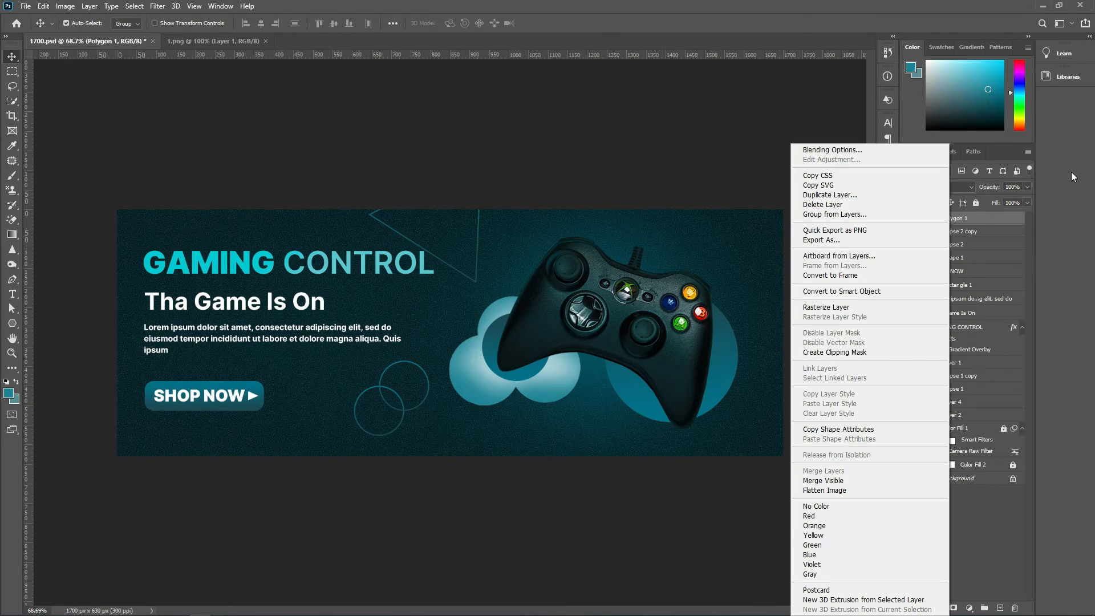
left_click(873, 204)
left_click(908, 219)
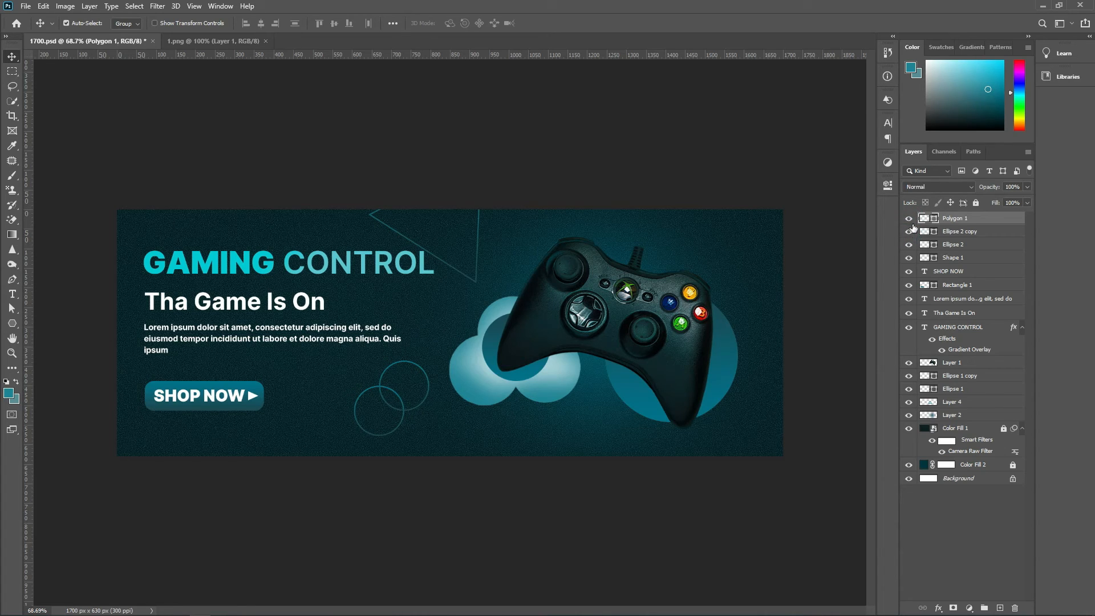
Step: Duplicate the outlined triangle, scale the copy to about 15%, and place it in the banner's top-left corner
right_click(949, 218)
left_click(936, 194)
key("Return")
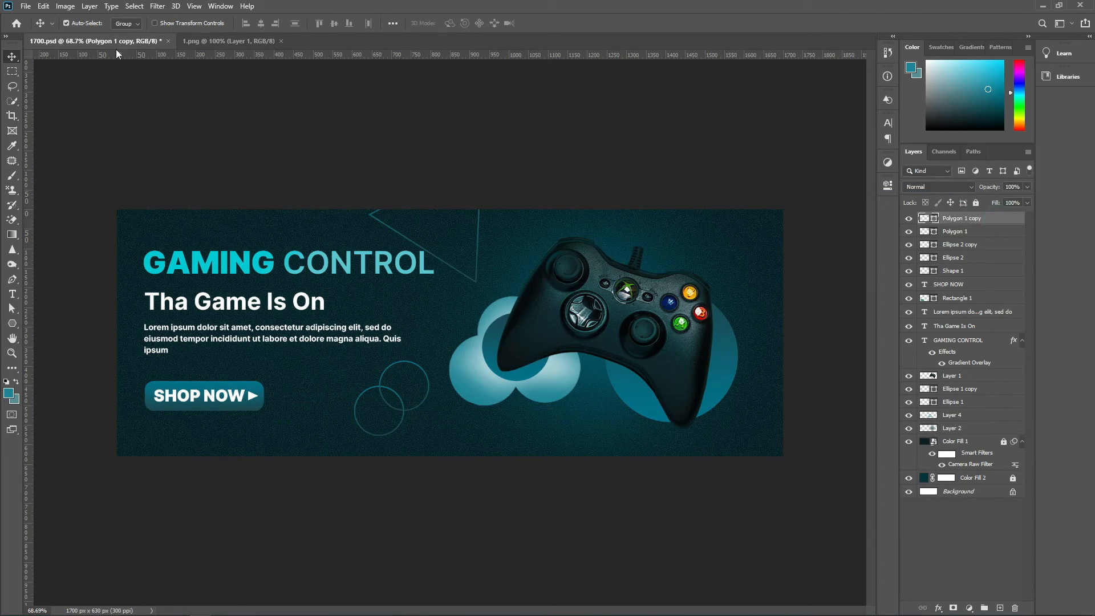
left_click_drag(433, 245, 237, 342)
key("ctrl+t")
left_click_drag(237, 342, 134, 226)
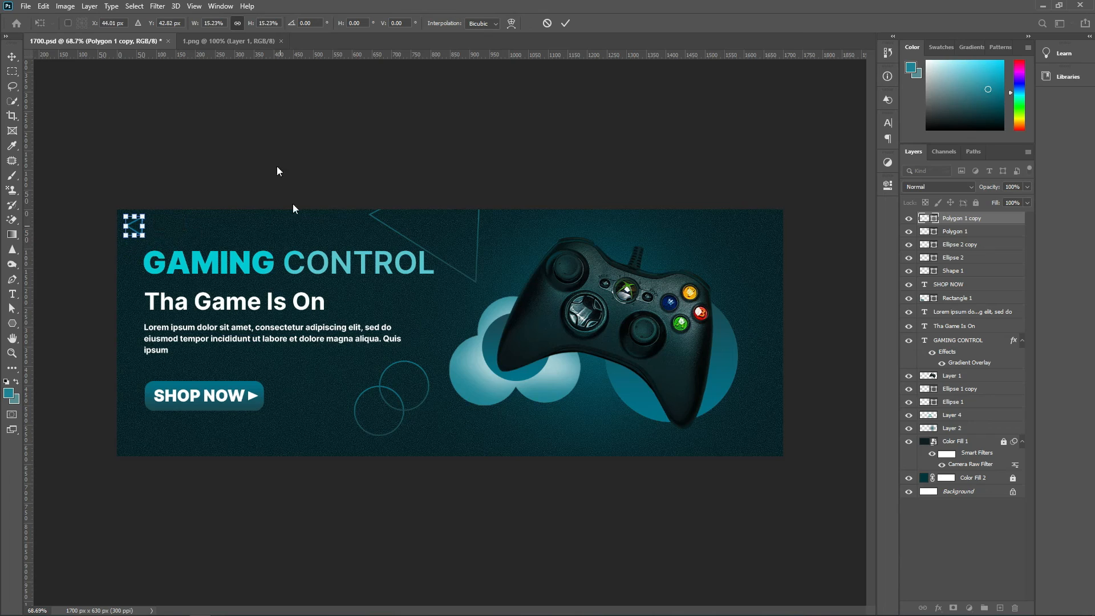
left_click(565, 23)
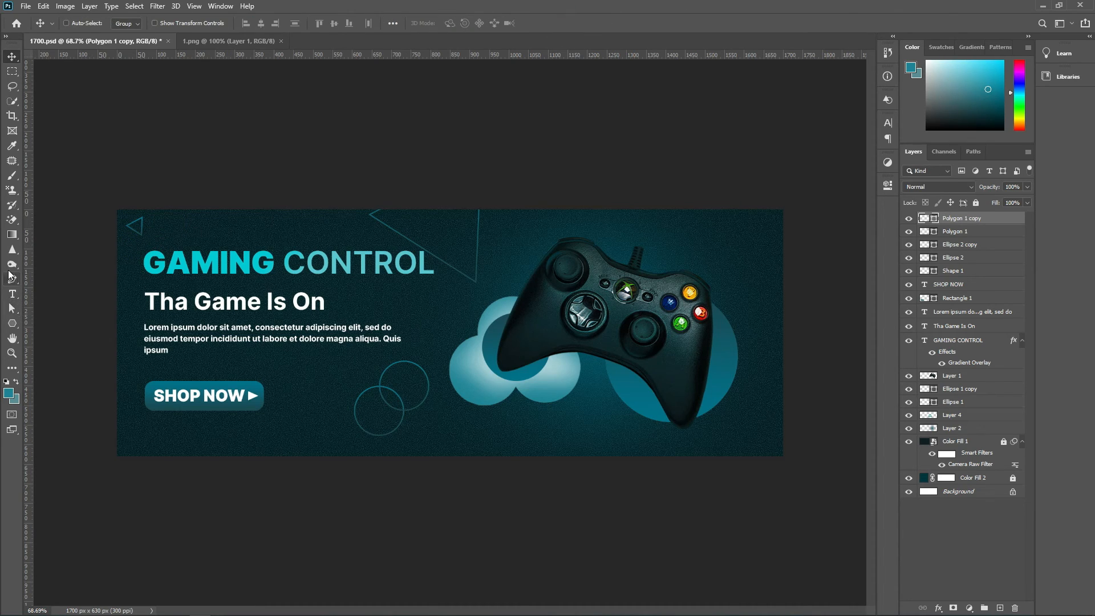
Step: Give the small corner triangle a solid white fill and no stroke
left_click(12, 323)
left_click(169, 23)
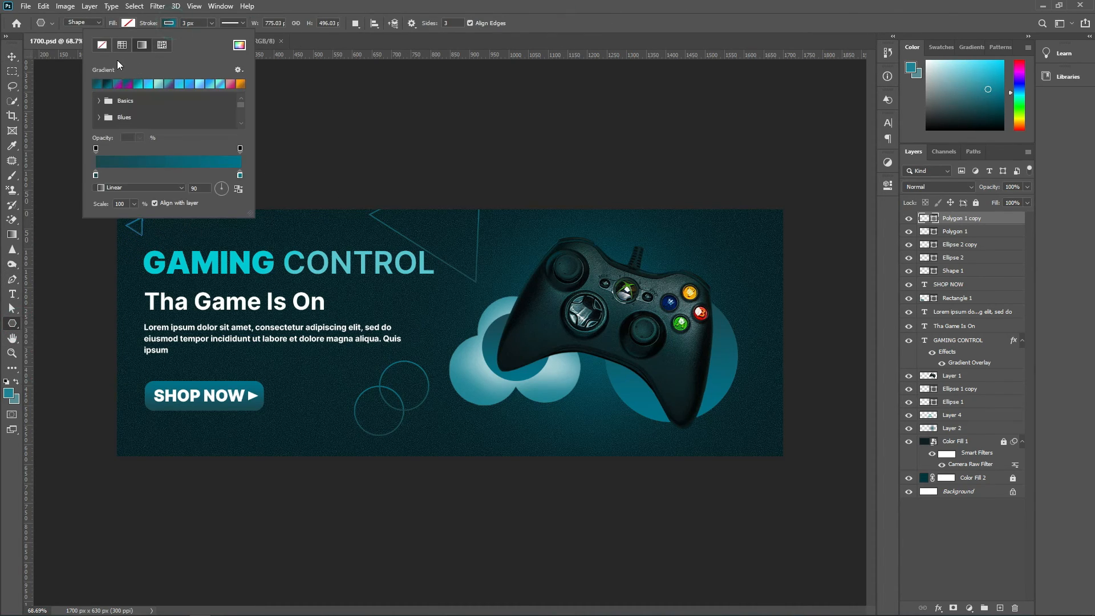
left_click(126, 24)
left_click(537, 17)
left_click(964, 558)
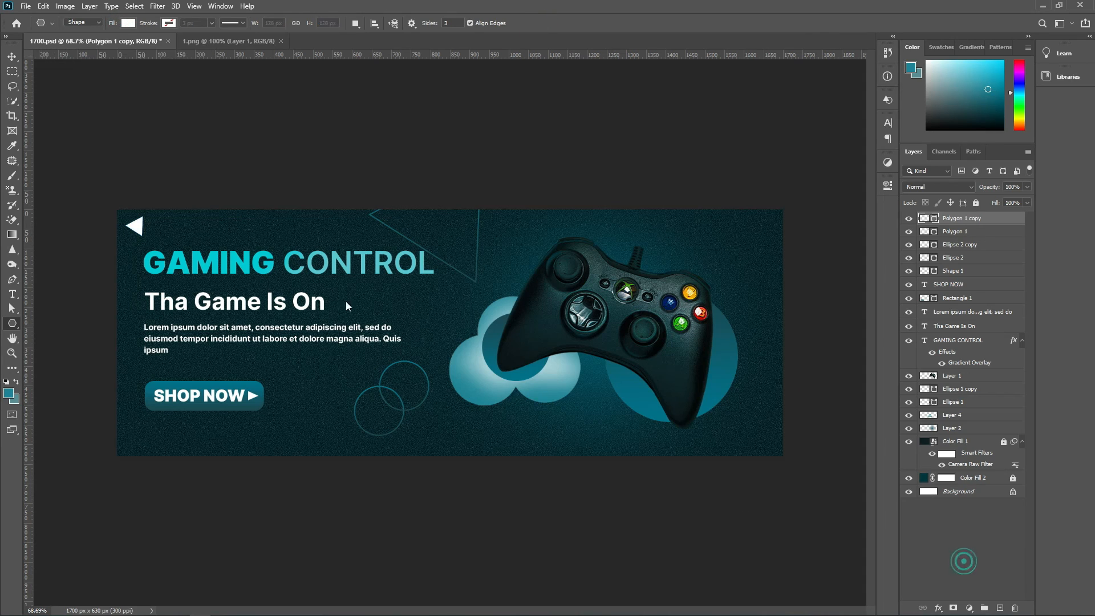
Step: Rotate the small white triangle with Free Transform so that it points upward
left_click(11, 57)
left_click(73, 20)
left_click(146, 228)
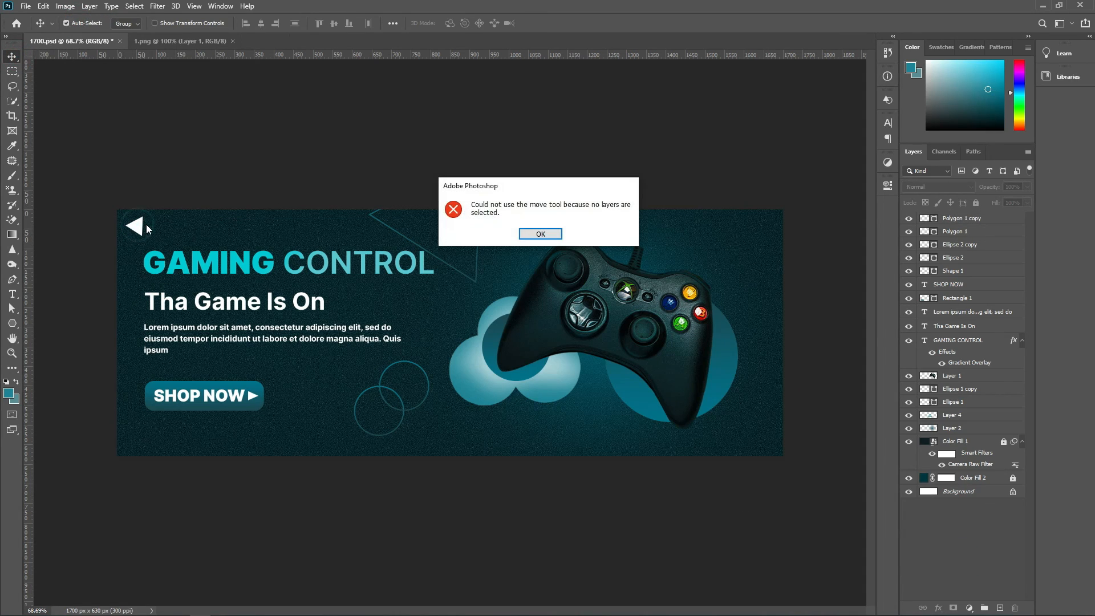
left_click(560, 233)
left_click(134, 226)
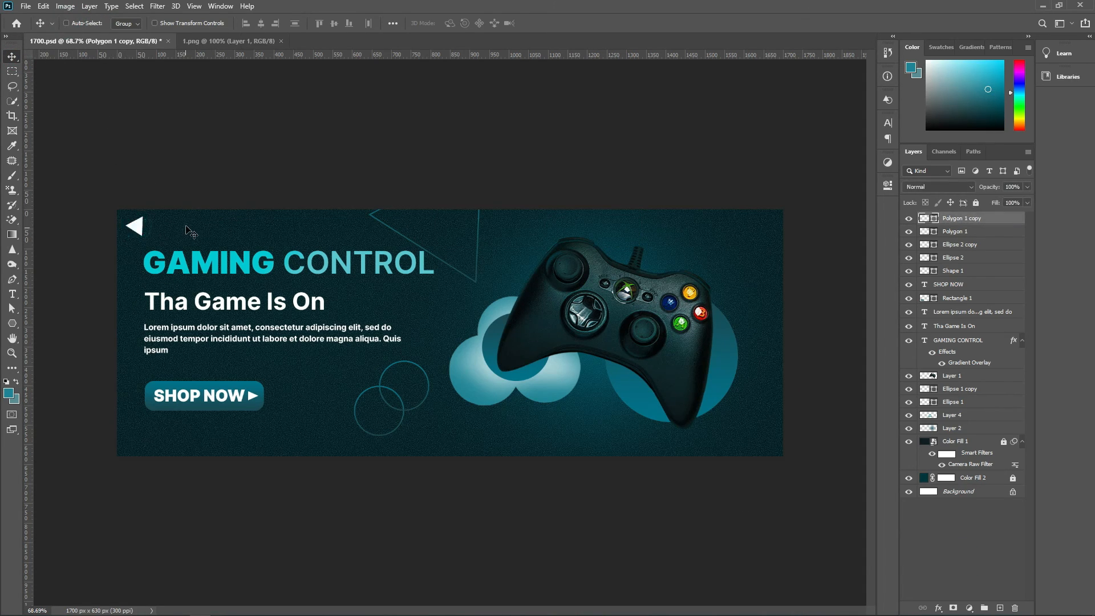
key("ctrl+t")
left_click_drag(208, 224, 139, 267)
key("Return")
Step: Shrink the white corner triangle slightly and place a duplicate of it in the banner's bottom-right corner
scroll(89, 223, "up", 4)
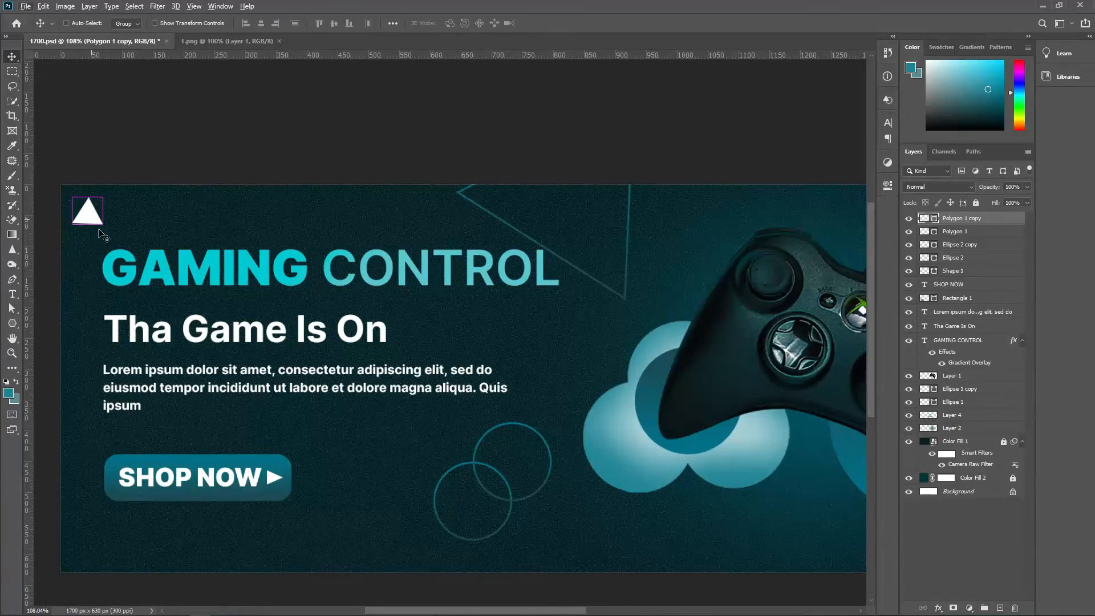
key("ctrl+t")
left_click_drag(104, 224, 84, 210)
key("Return")
scroll(721, 503, "down", 5)
left_click_drag(171, 235, 730, 431)
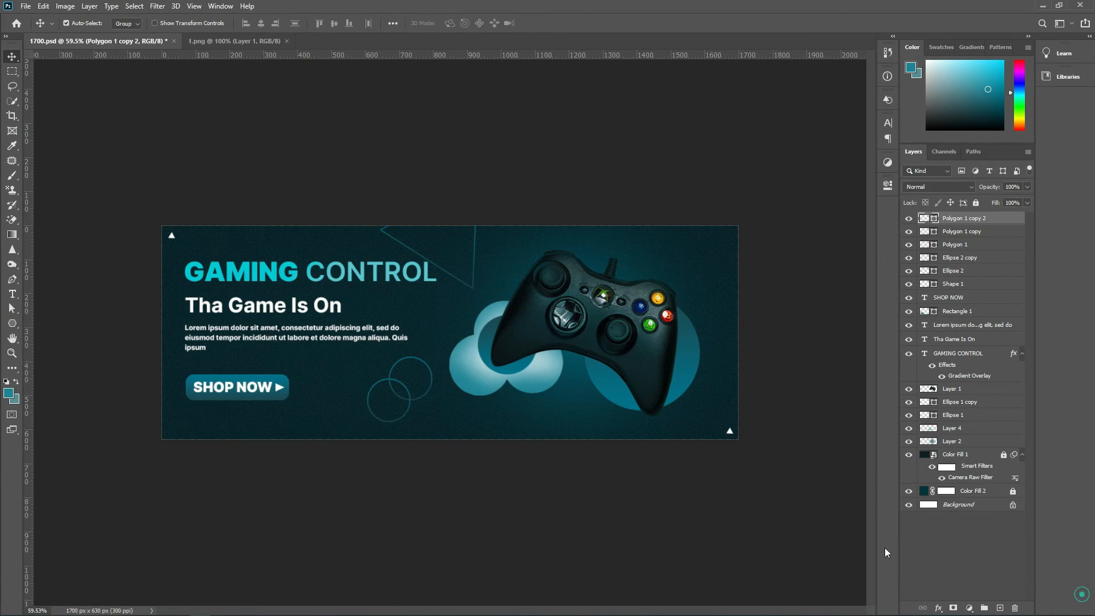